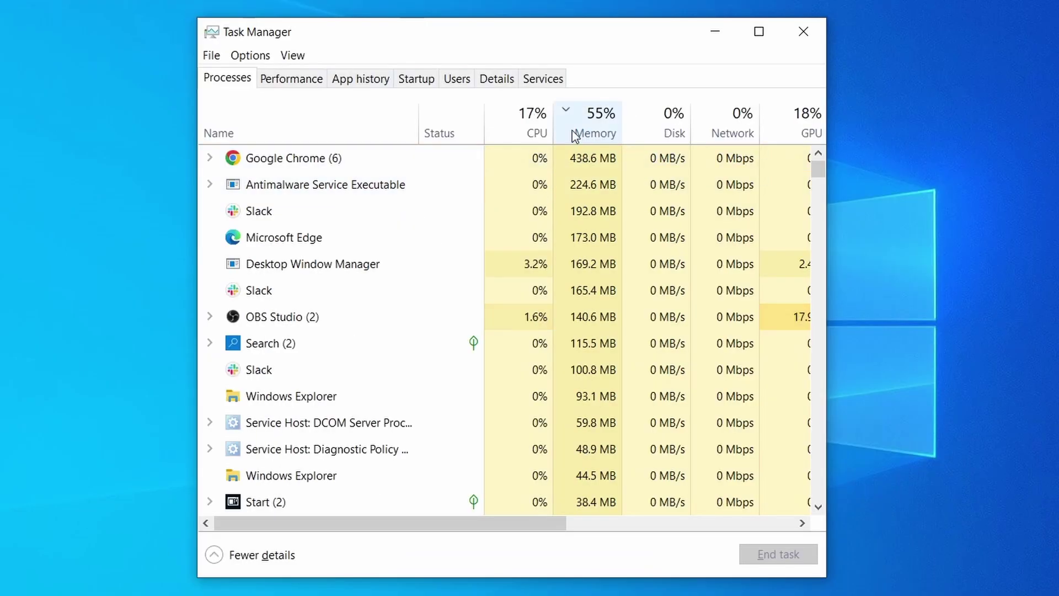
# Sort running processes by CPU and memory, then choose which browsing data to clear.
pyautogui.click(512, 130)
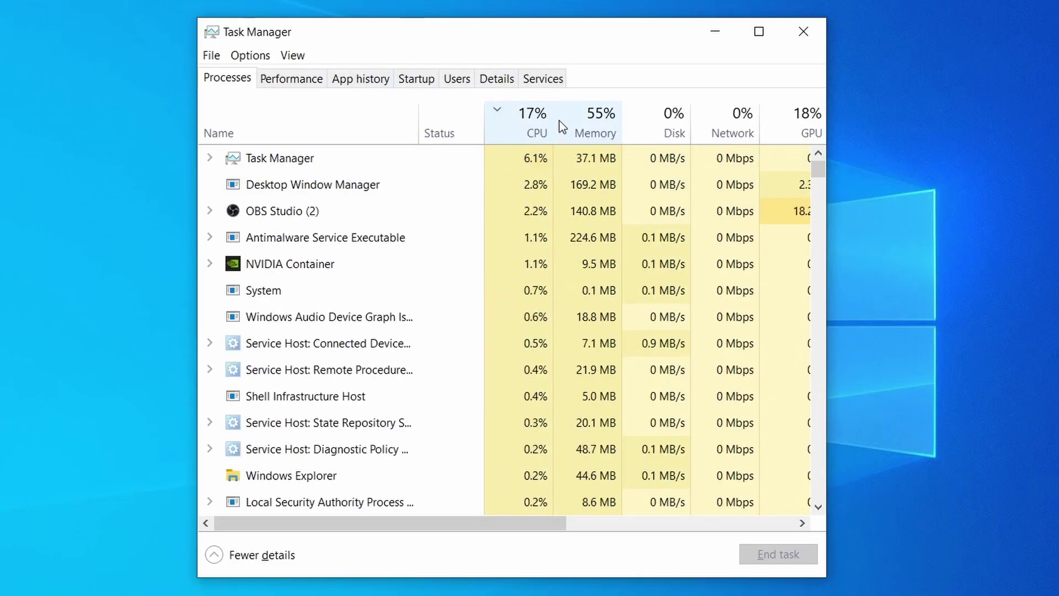
pyautogui.click(601, 122)
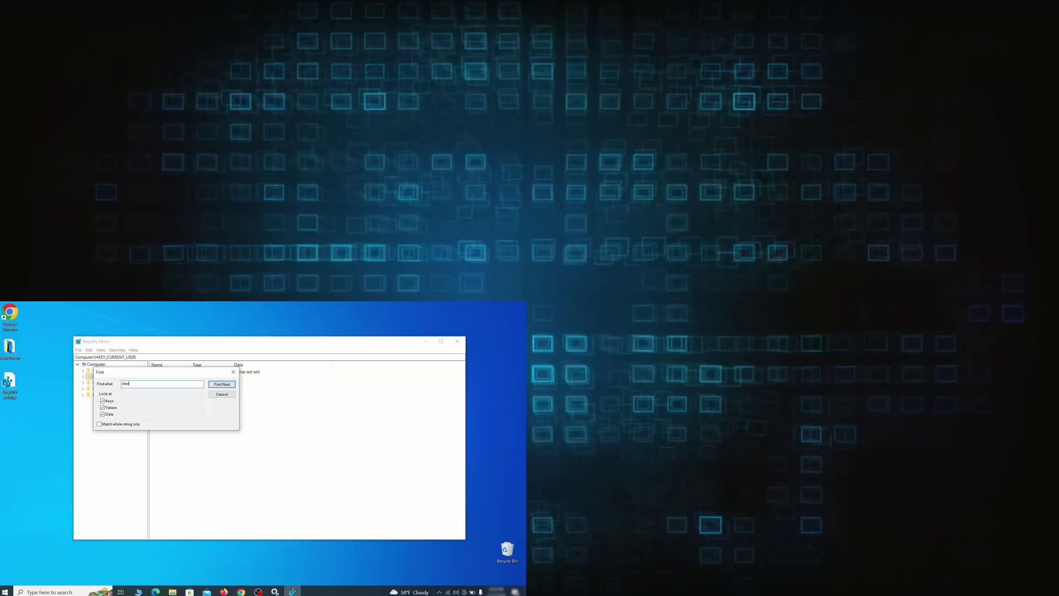
pyautogui.write('chy')
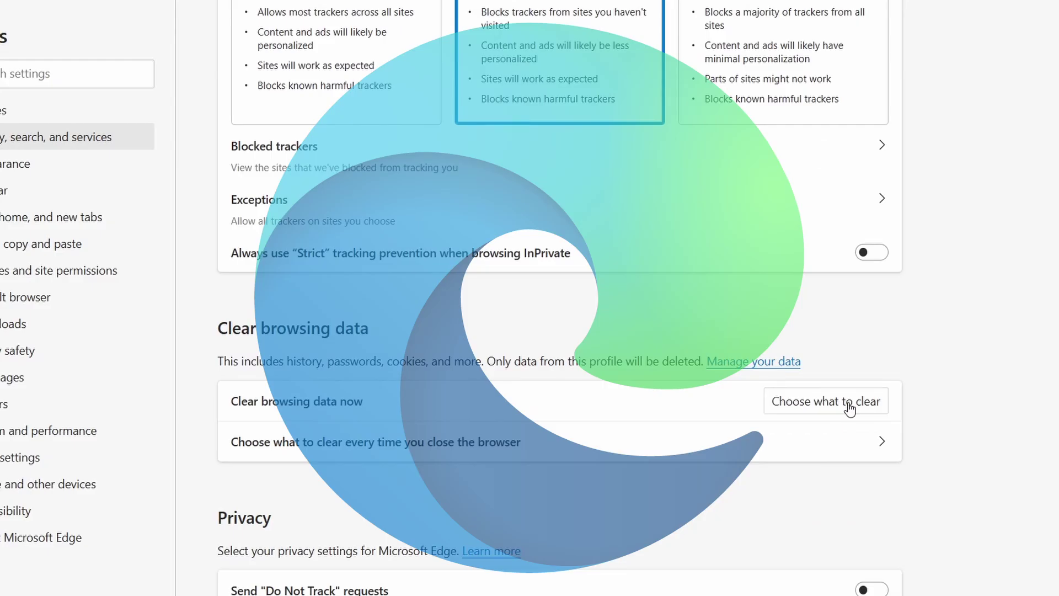
pyautogui.click(848, 402)
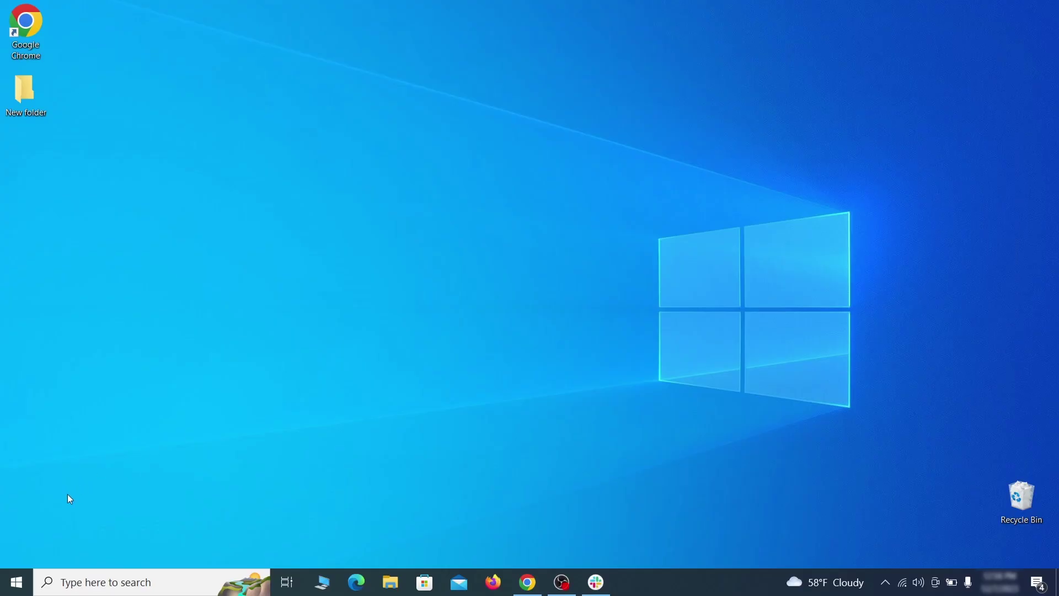
# Restart now under Advanced startup from Settings' Update & Security Recovery page.
pyautogui.click(16, 581)
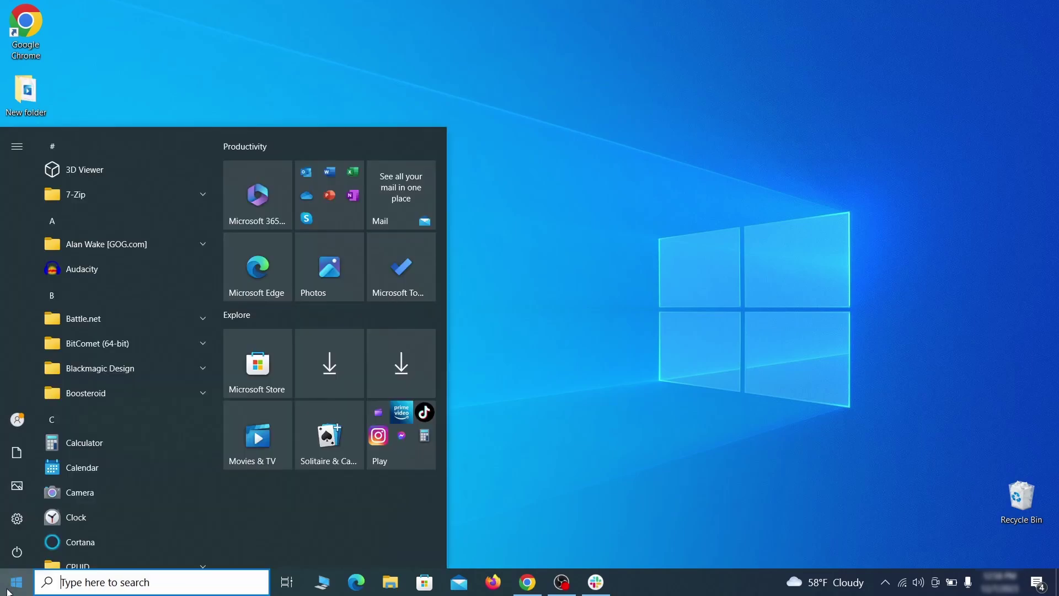
pyautogui.click(18, 517)
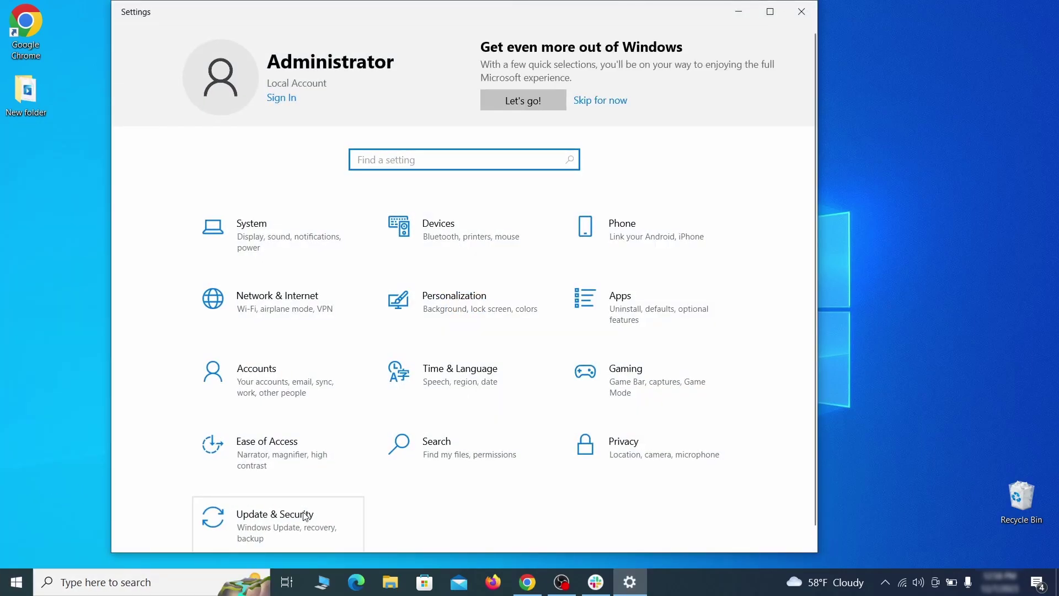
pyautogui.click(322, 524)
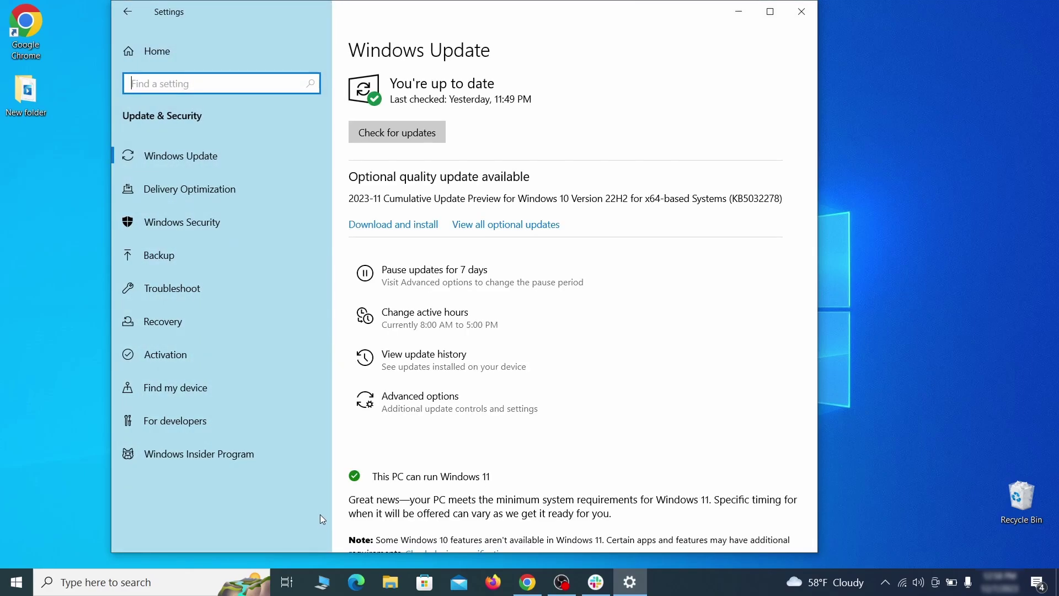
pyautogui.click(256, 324)
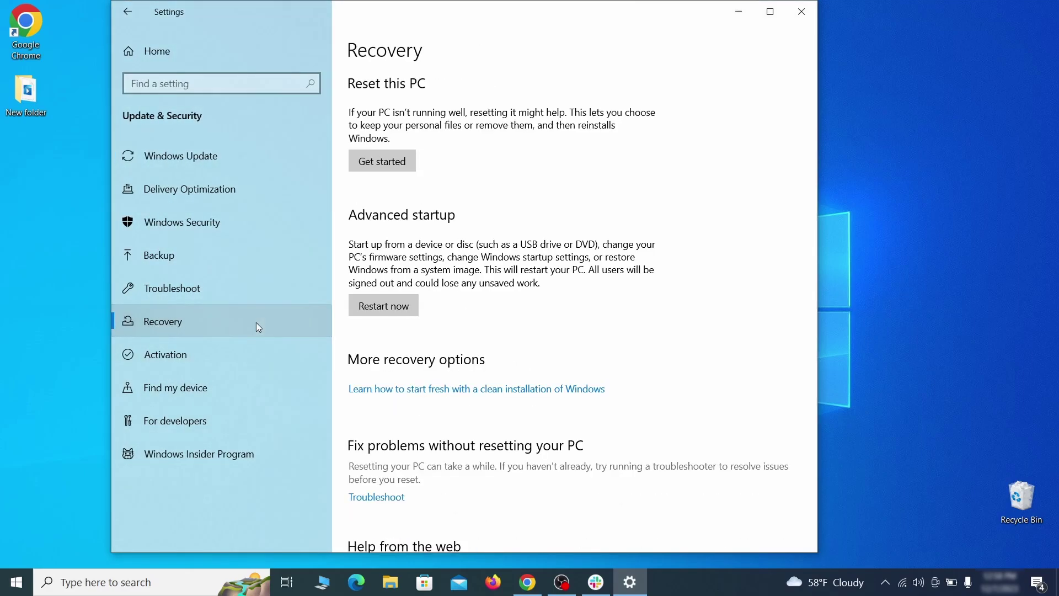
pyautogui.click(415, 315)
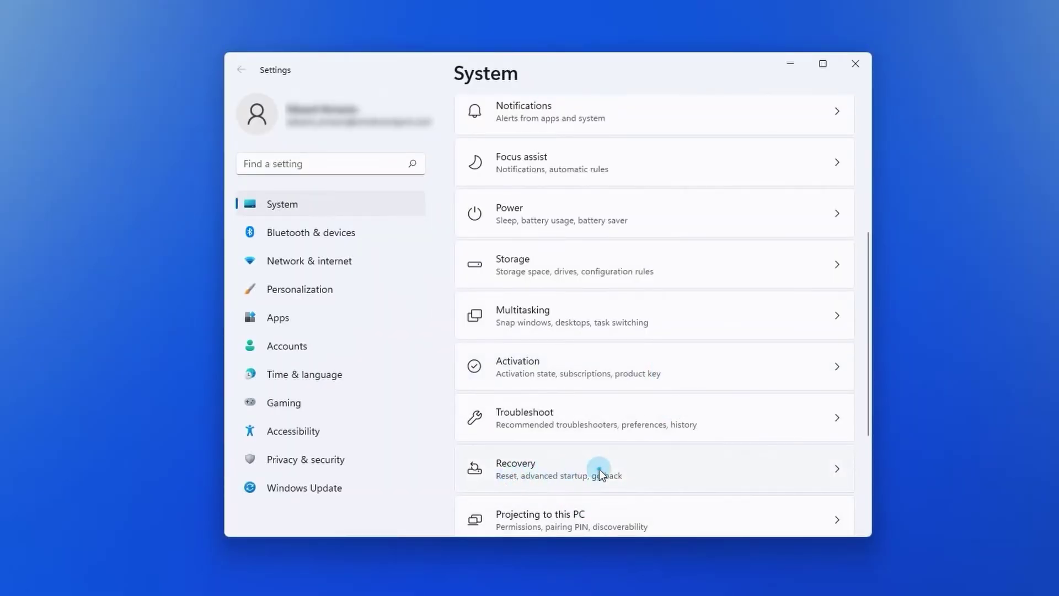
pyautogui.click(600, 470)
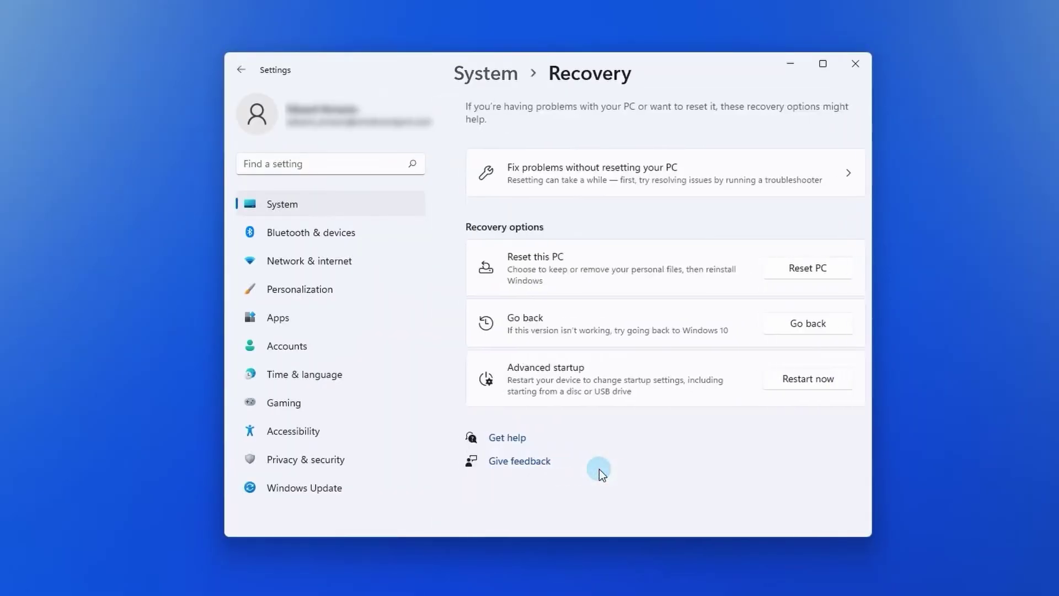
pyautogui.click(782, 386)
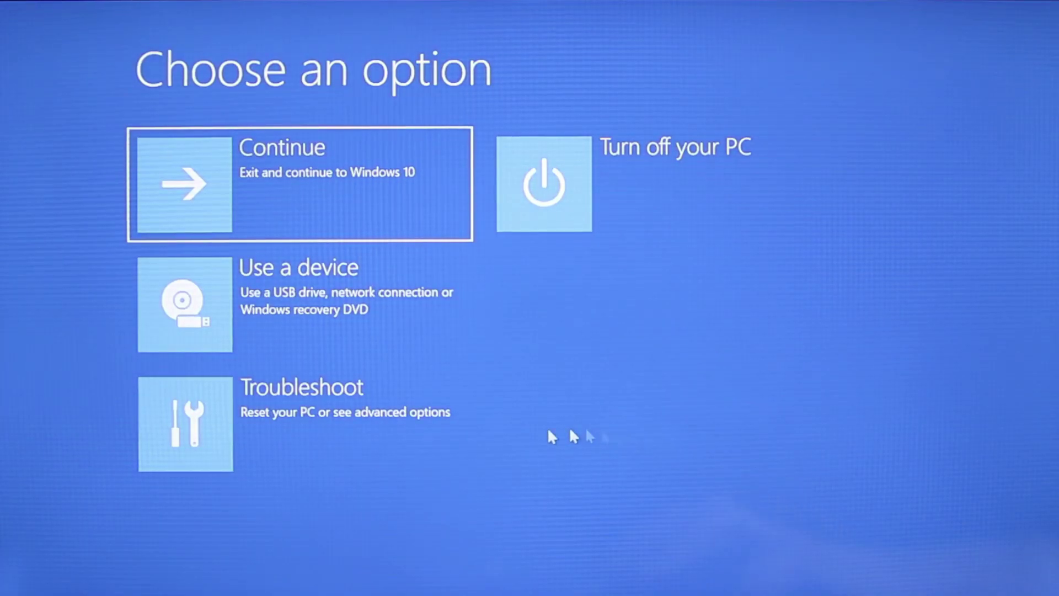
# Reach Start-up Settings through Troubleshoot and Advanced options, then restart into the boot menu.
pyautogui.click(329, 439)
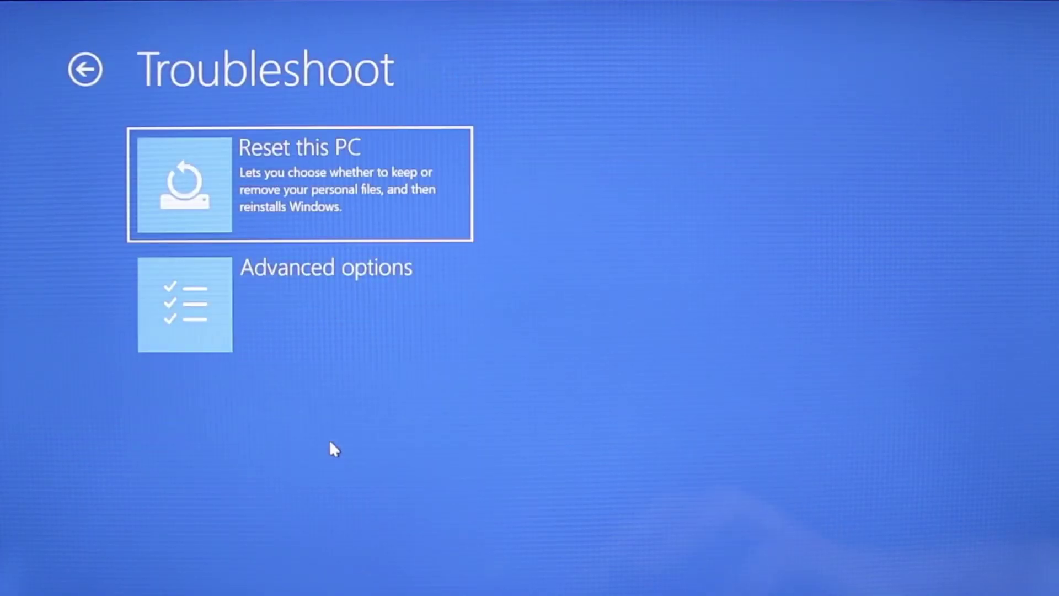
pyautogui.click(333, 310)
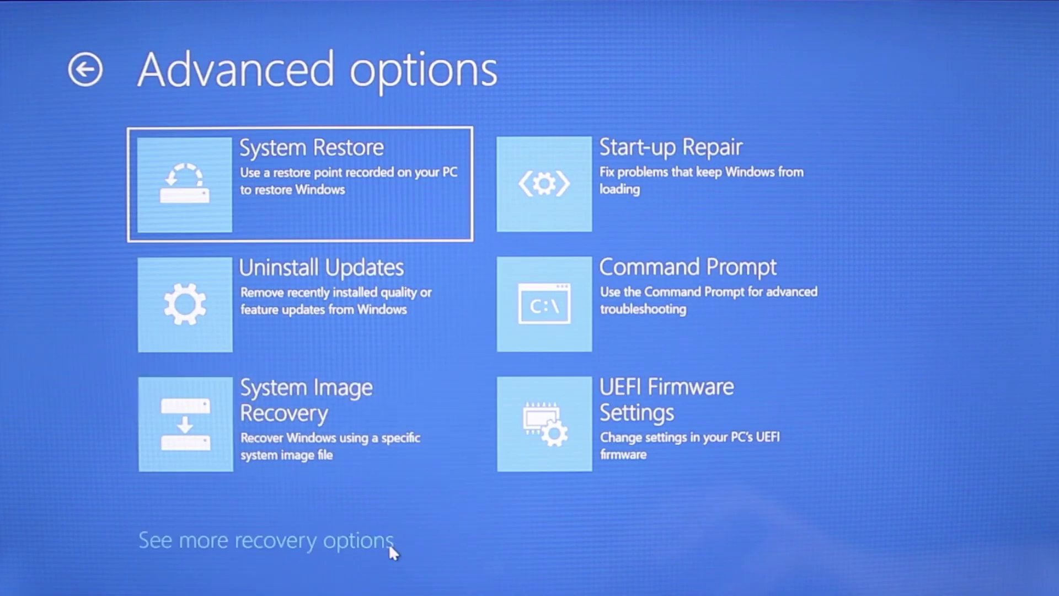
pyautogui.click(388, 544)
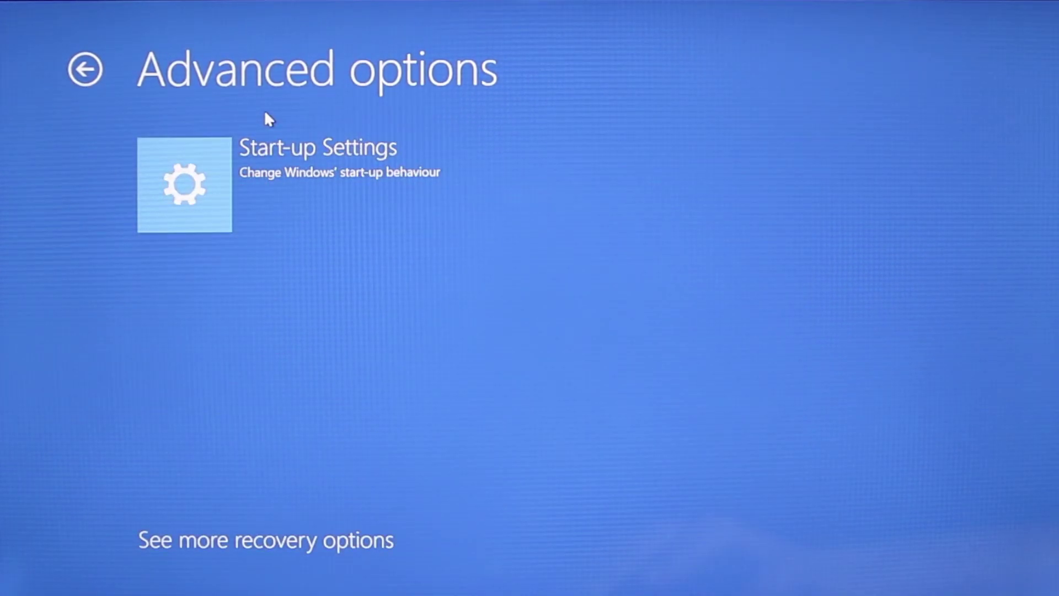
pyautogui.click(283, 170)
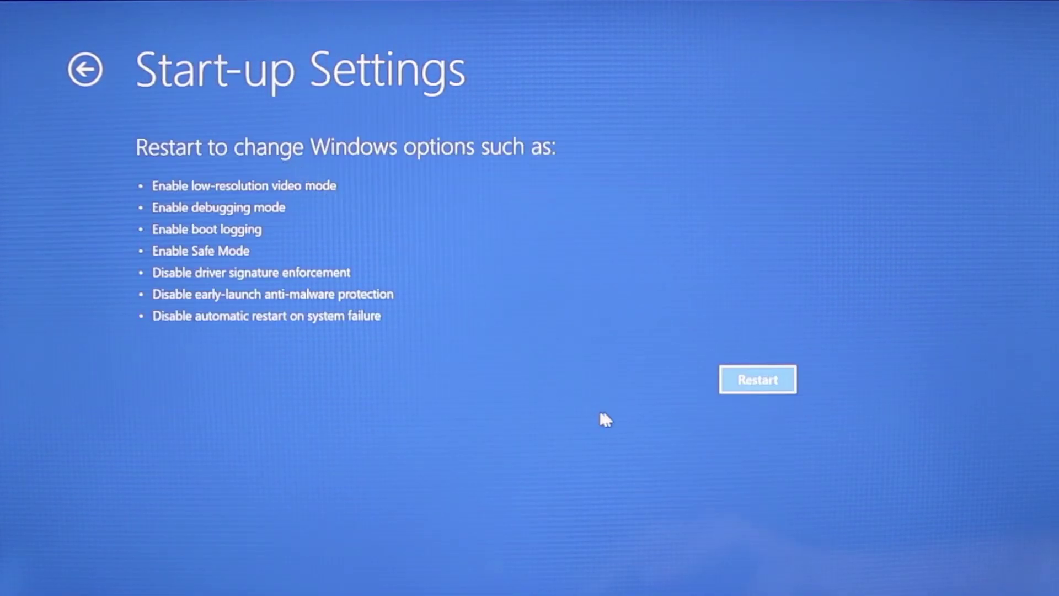
pyautogui.click(744, 381)
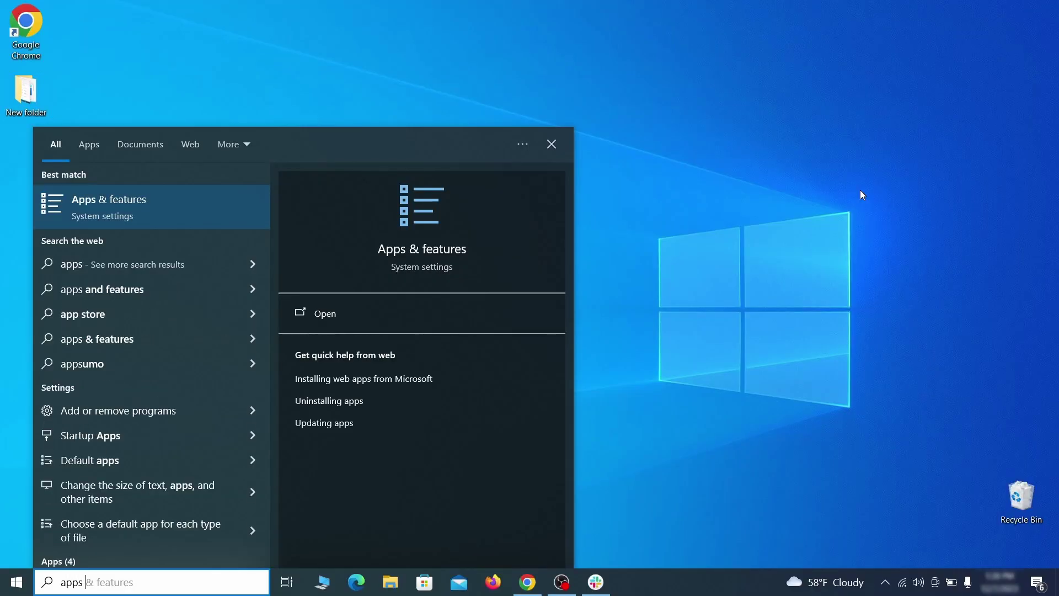
# Open Apps & features and sort the installed apps by install date.
pyautogui.write('atures')
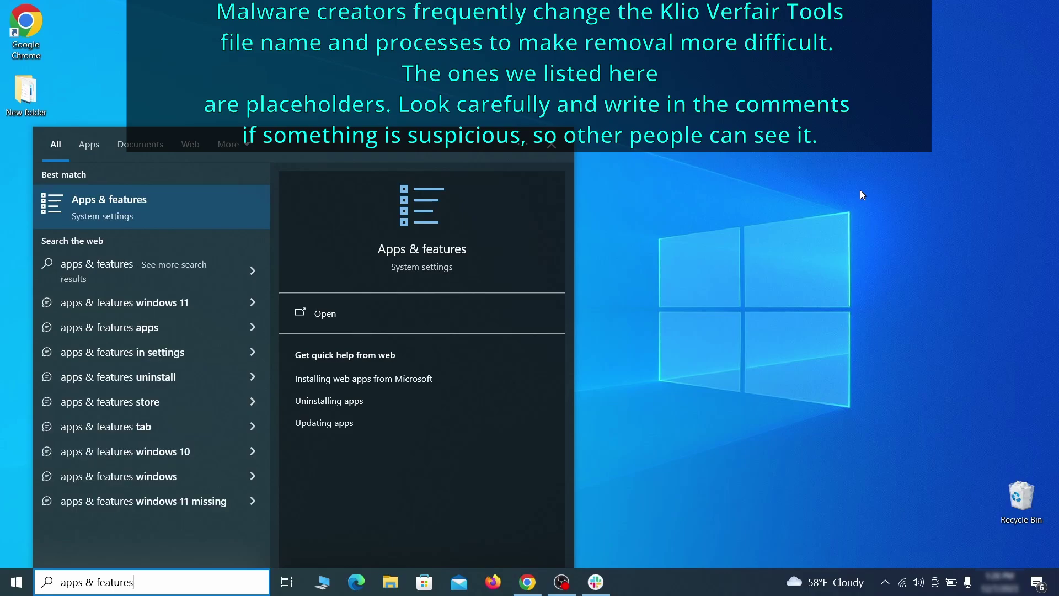
pyautogui.press('Return')
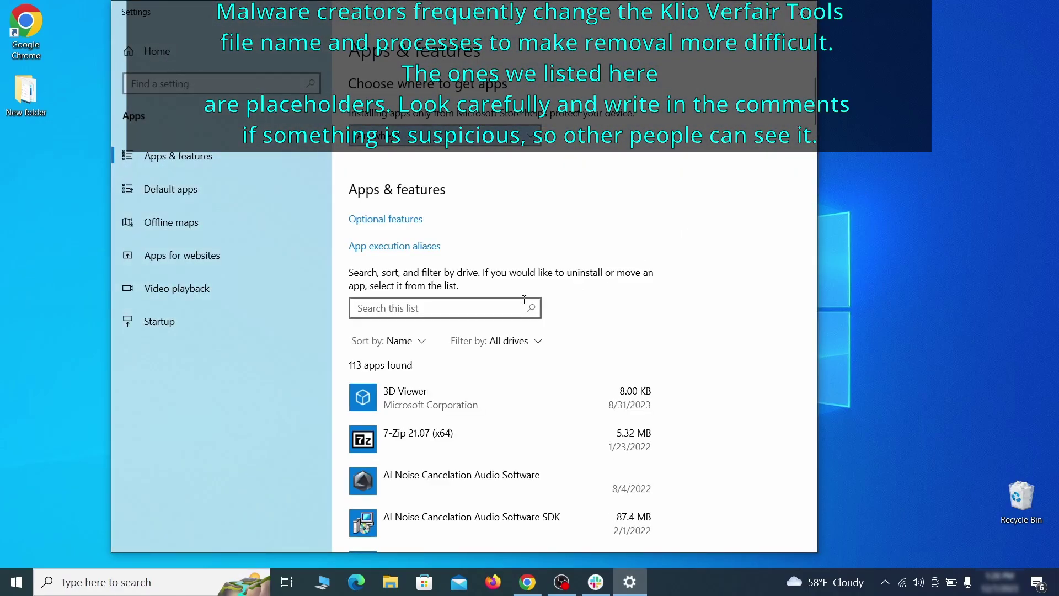
pyautogui.click(417, 342)
pyautogui.click(399, 413)
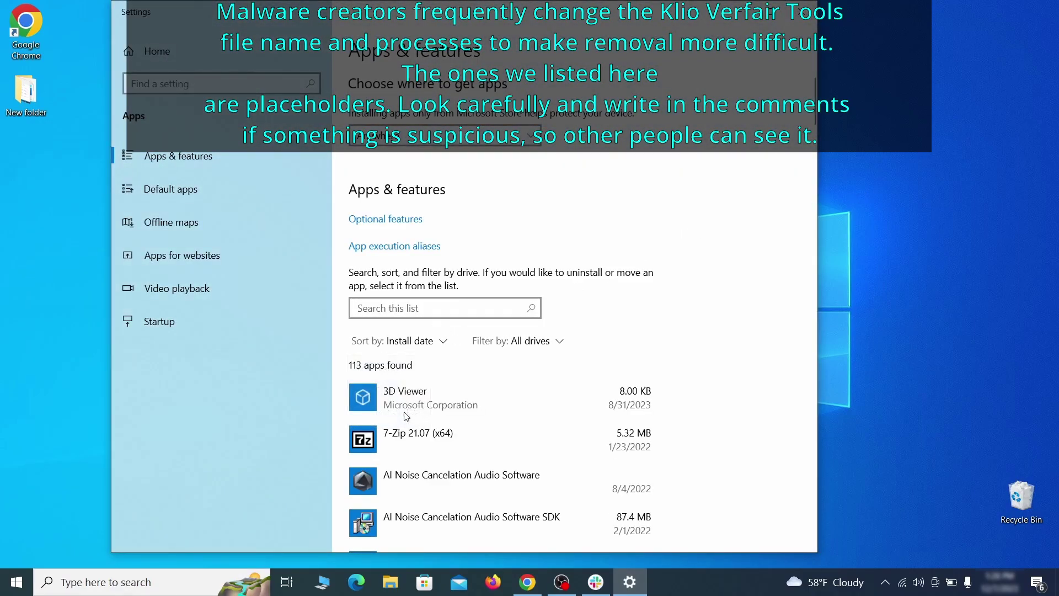
# Uninstall Example Malware App with its data and close the finished wizard.
pyautogui.scroll(-2, 597, 346)
pyautogui.click(540, 393)
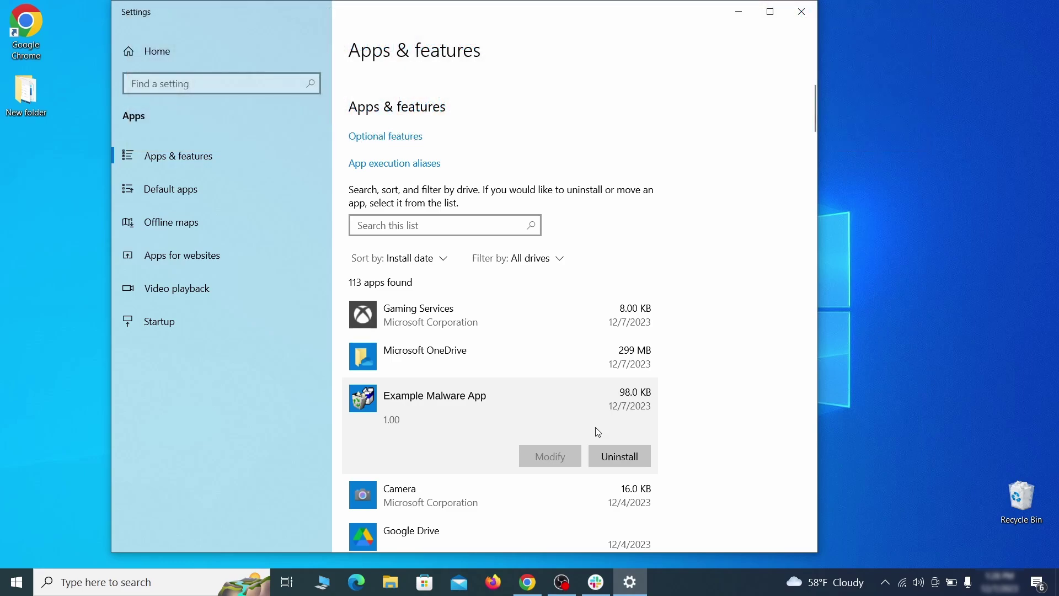
pyautogui.click(633, 457)
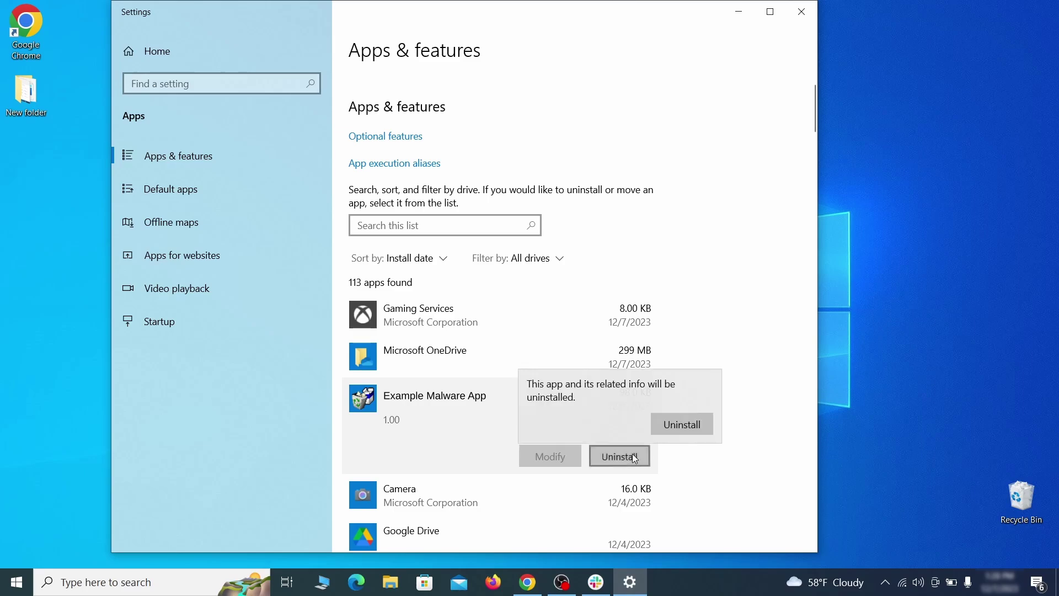
pyautogui.click(690, 425)
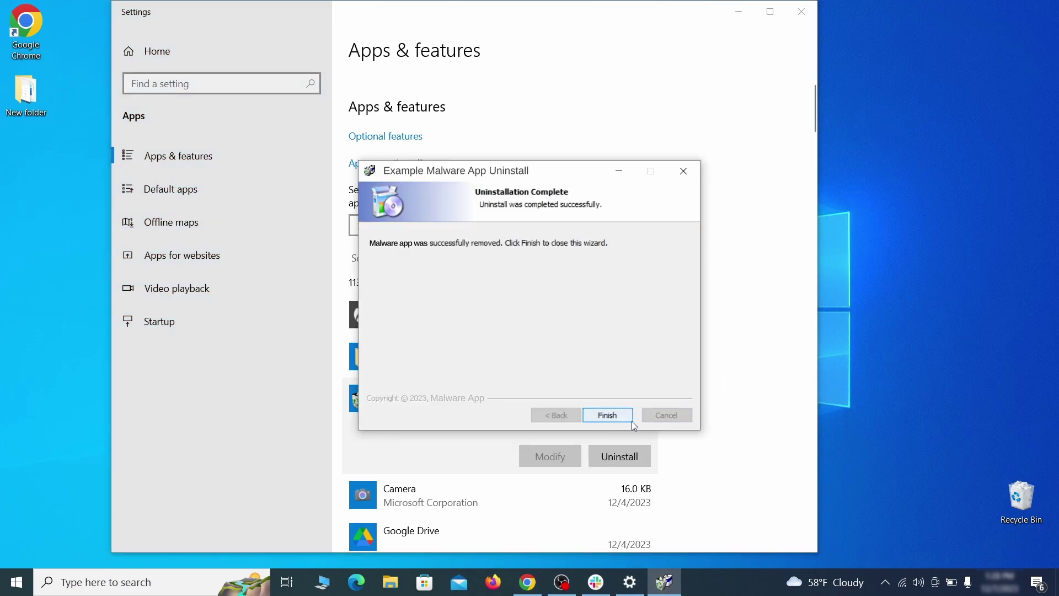
pyautogui.click(607, 415)
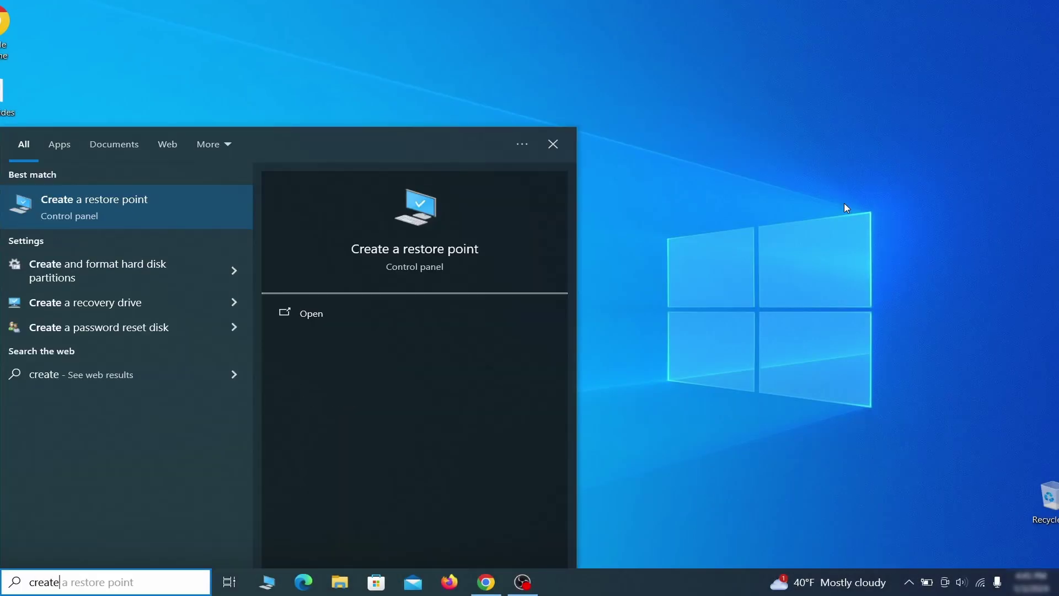
# Turn on system protection for the Local Disk (C:) drive.
pyautogui.write('store point')
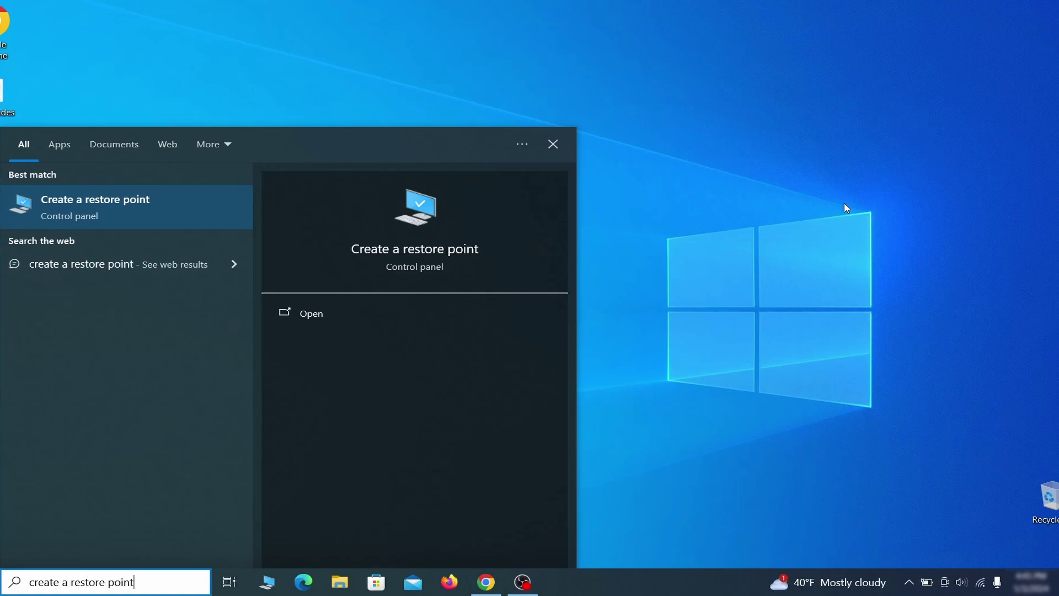
pyautogui.press('Return')
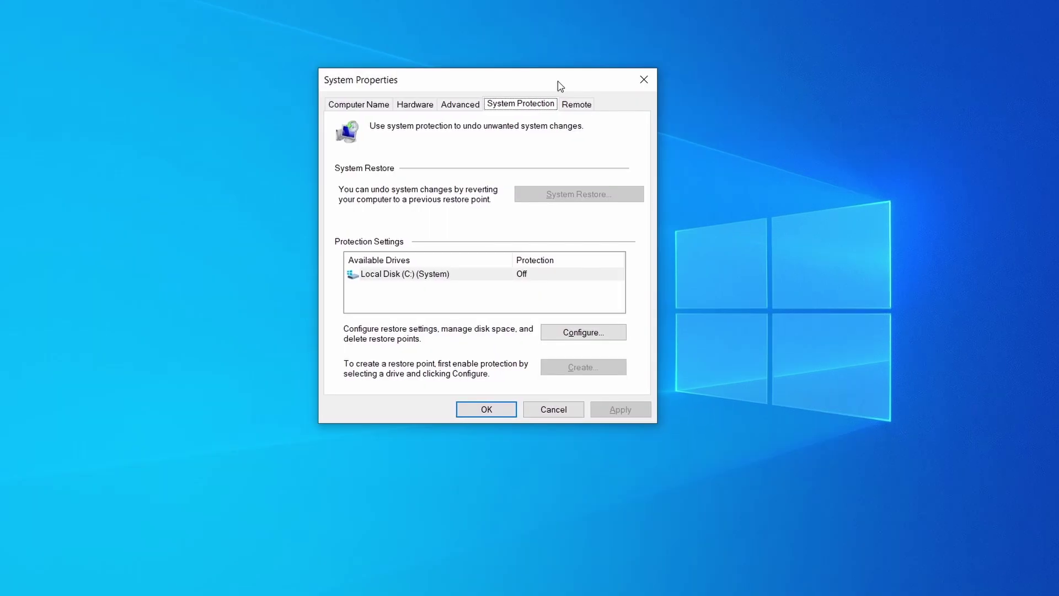
pyautogui.click(475, 278)
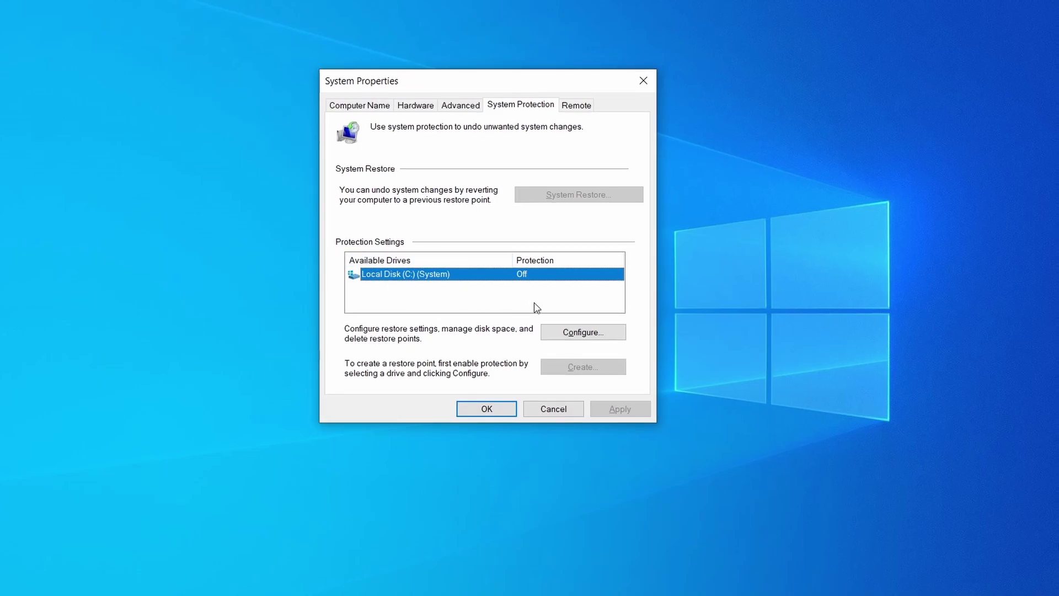
pyautogui.click(611, 334)
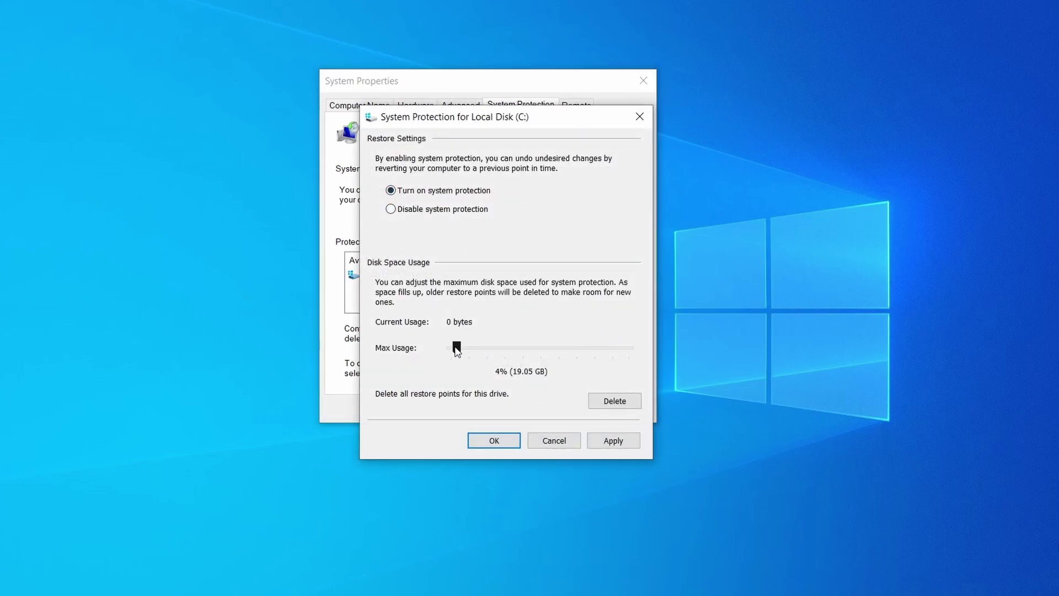
pyautogui.click(609, 440)
pyautogui.click(499, 440)
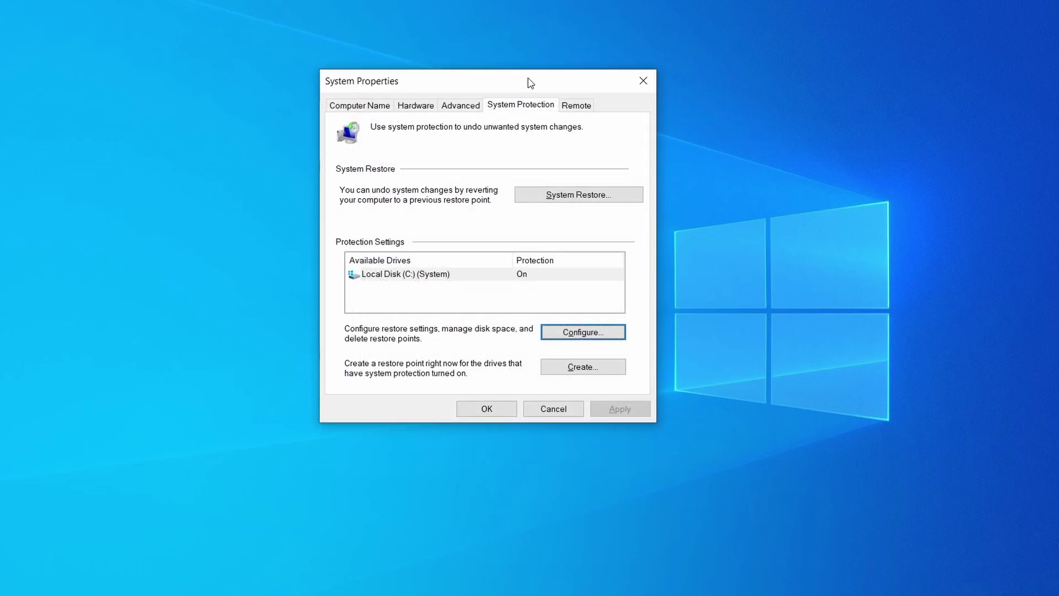
# Create restore point 'Restore Point 1' and view System Restore's list of restore points.
pyautogui.click(593, 372)
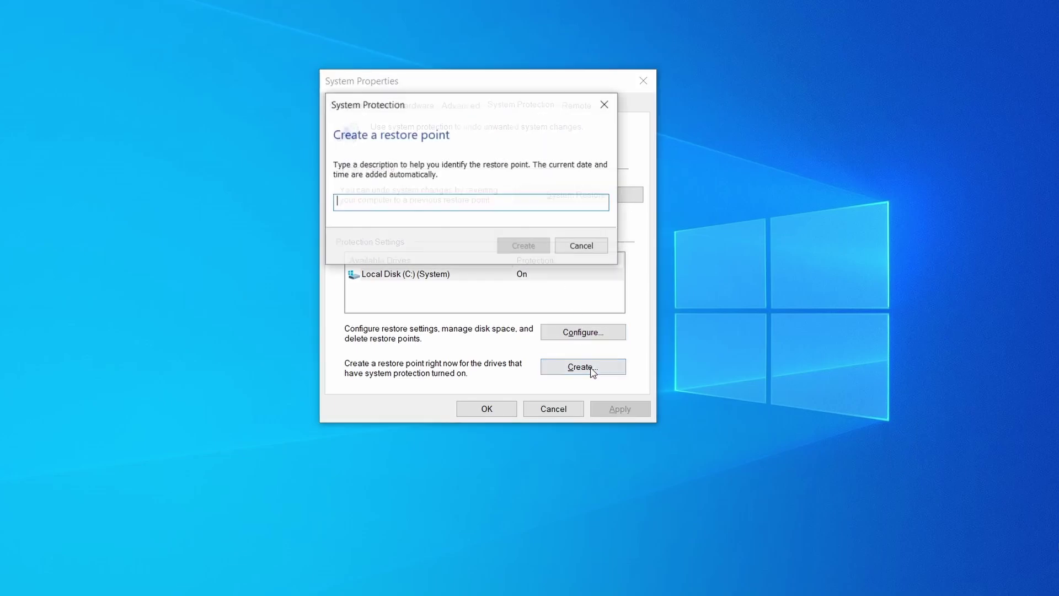
pyautogui.write('Restore Point')
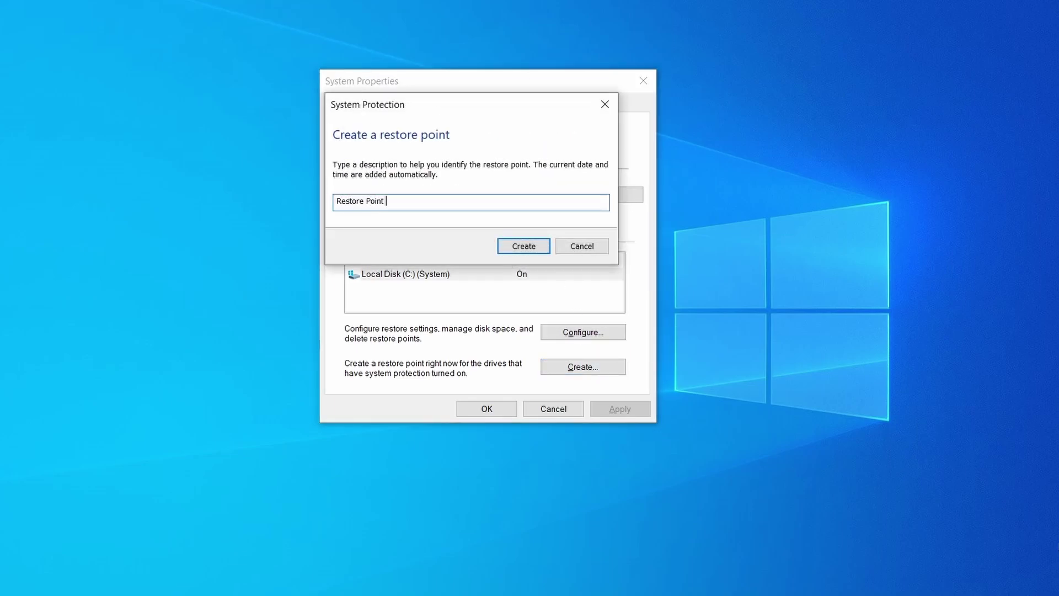
pyautogui.click(530, 245)
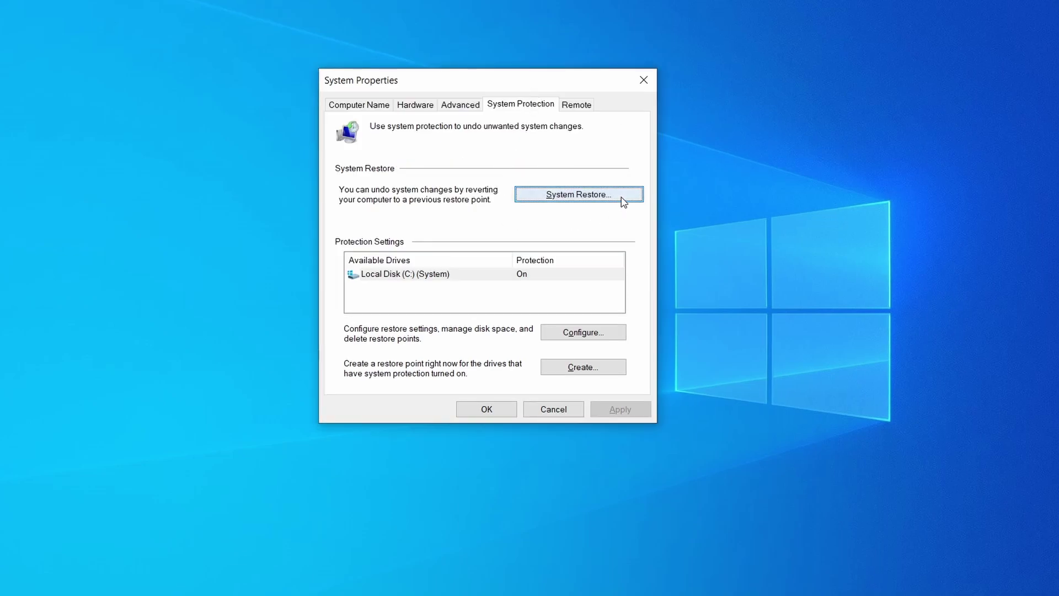
pyautogui.click(621, 195)
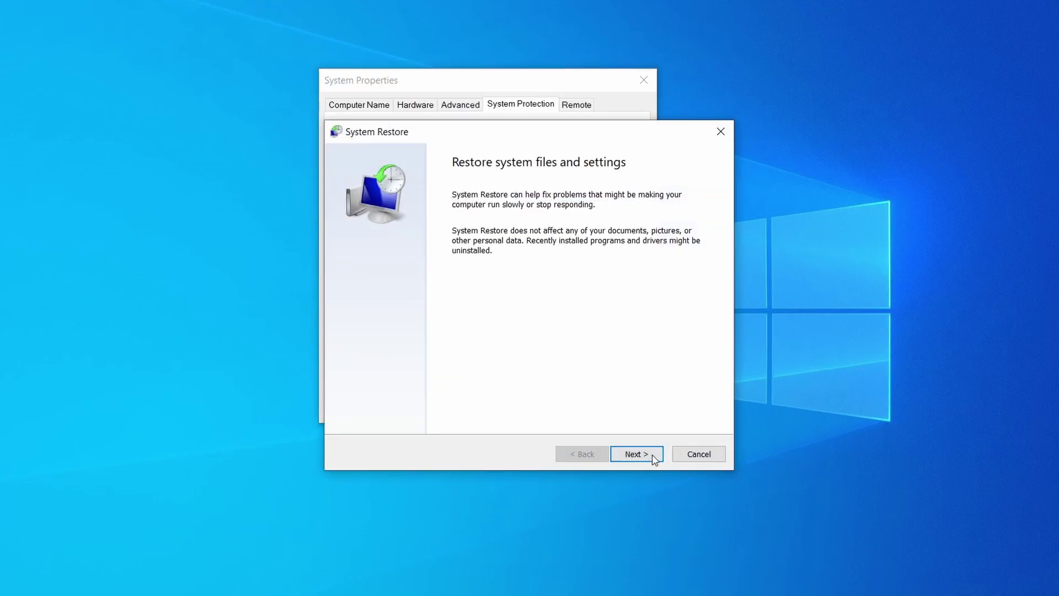
pyautogui.click(652, 454)
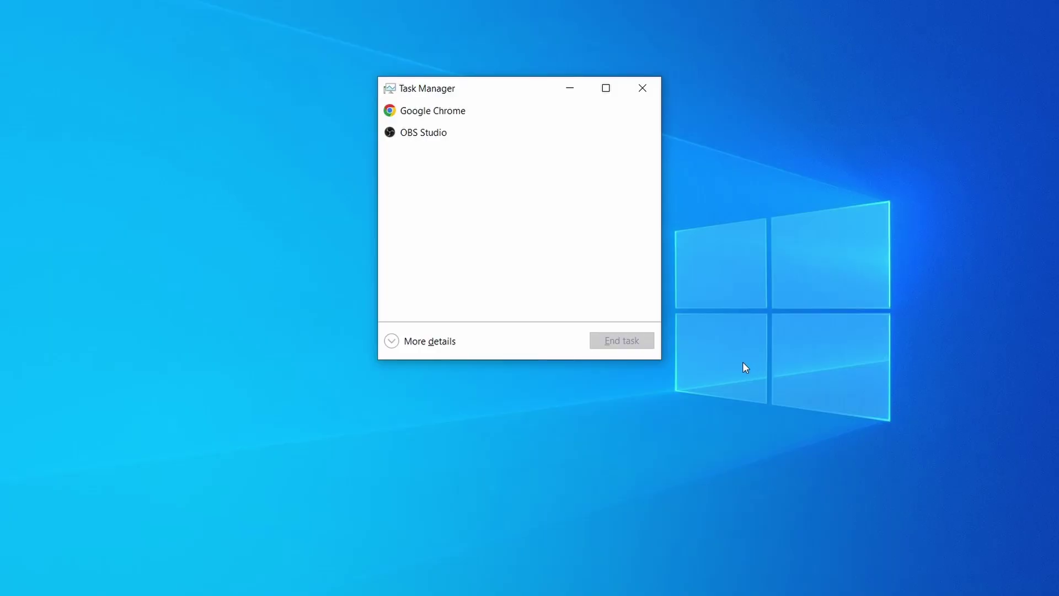
# Expand Task Manager, sort by CPU then memory, and right-click Example Malware Process.
pyautogui.click(393, 341)
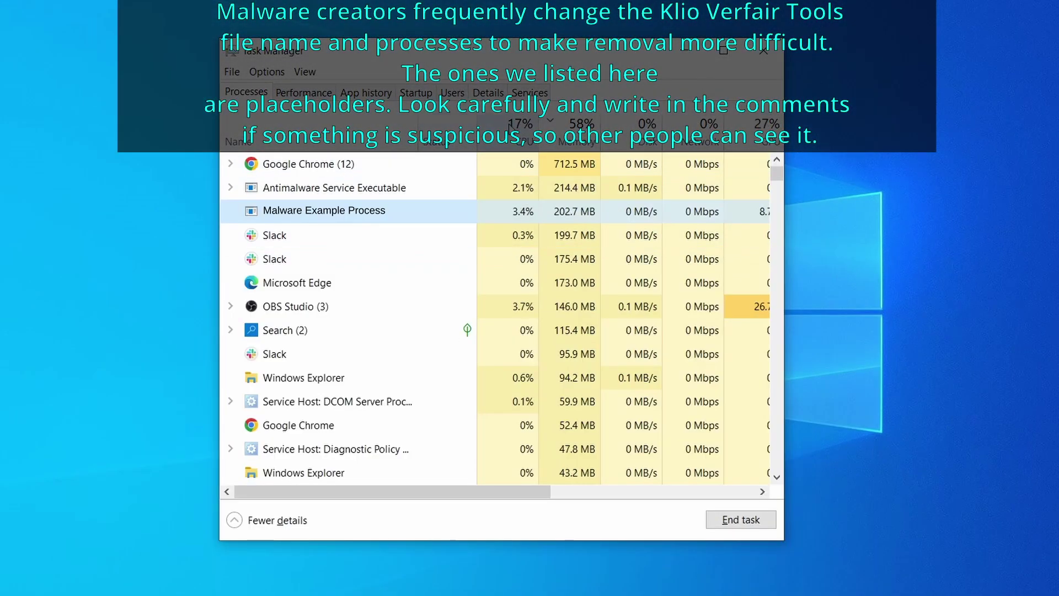
pyautogui.click(521, 131)
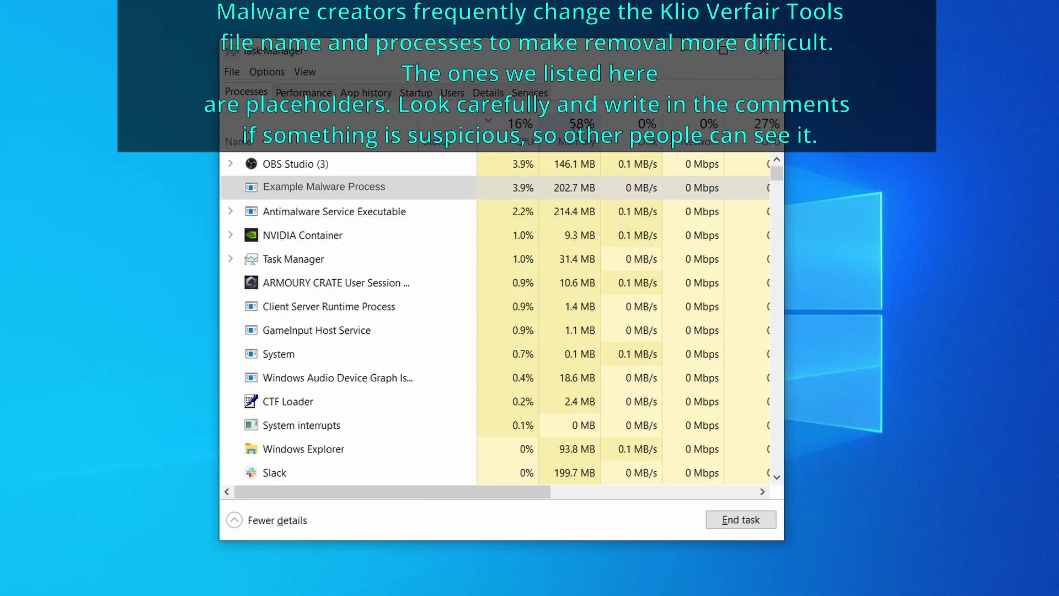
pyautogui.click(577, 130)
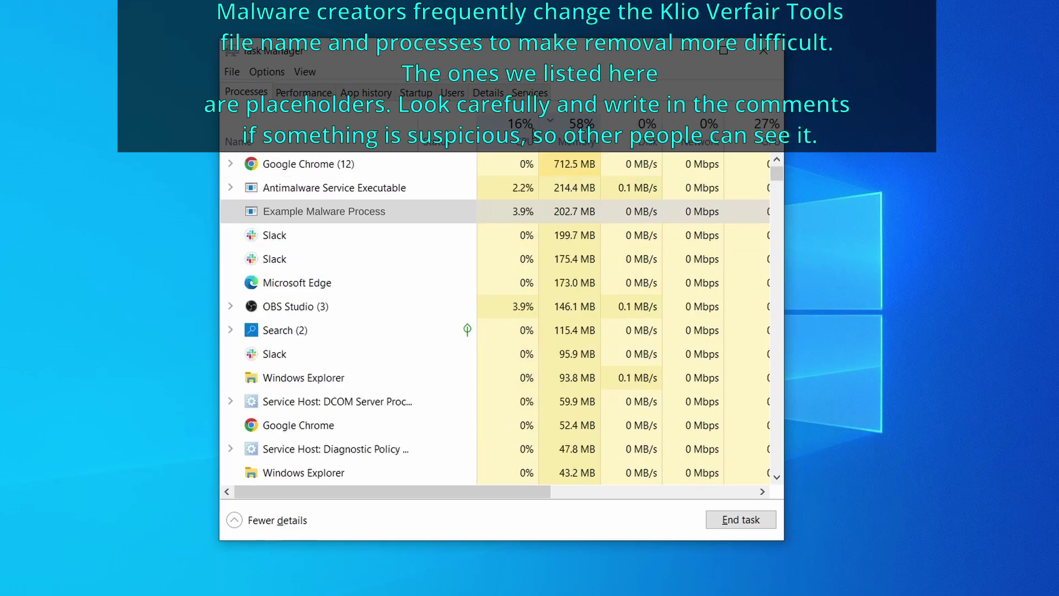
pyautogui.rightClick(507, 212)
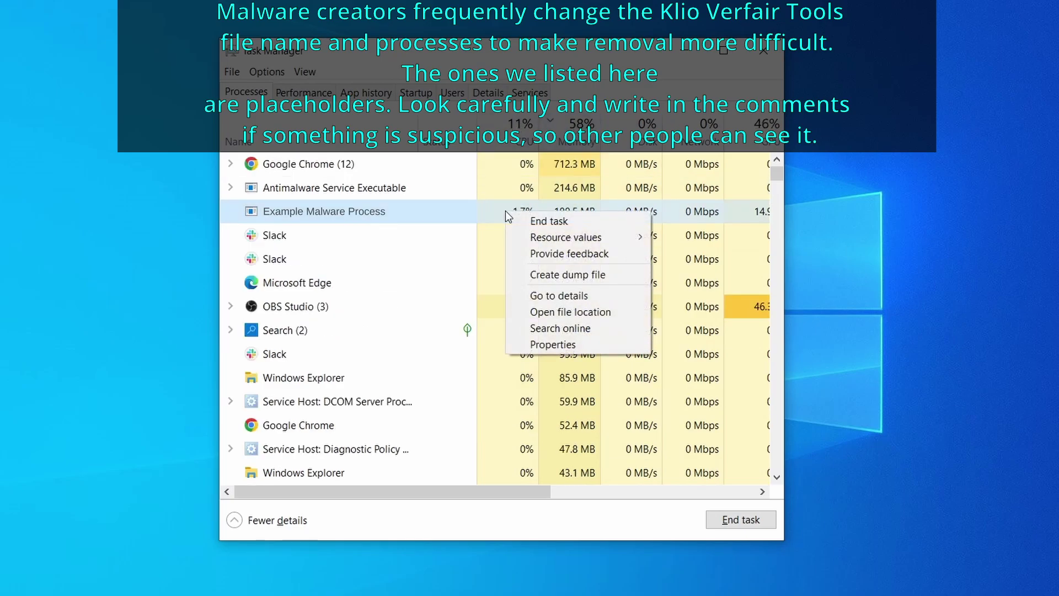
# Delete the three malware files from their folder and close the Explorer window.
pyautogui.click(572, 313)
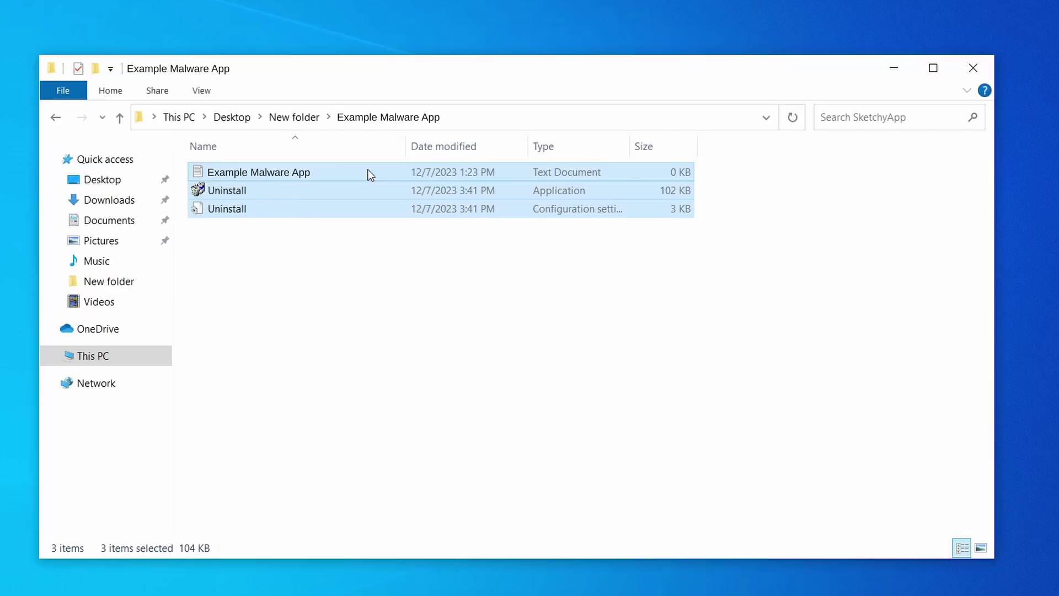
pyautogui.rightClick(366, 173)
pyautogui.click(457, 384)
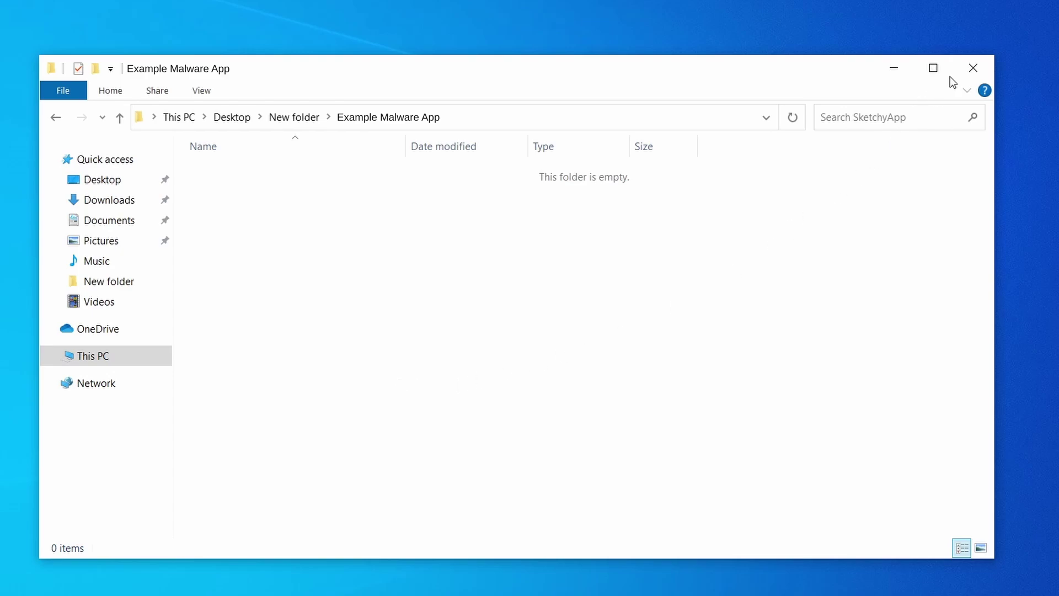
pyautogui.click(972, 66)
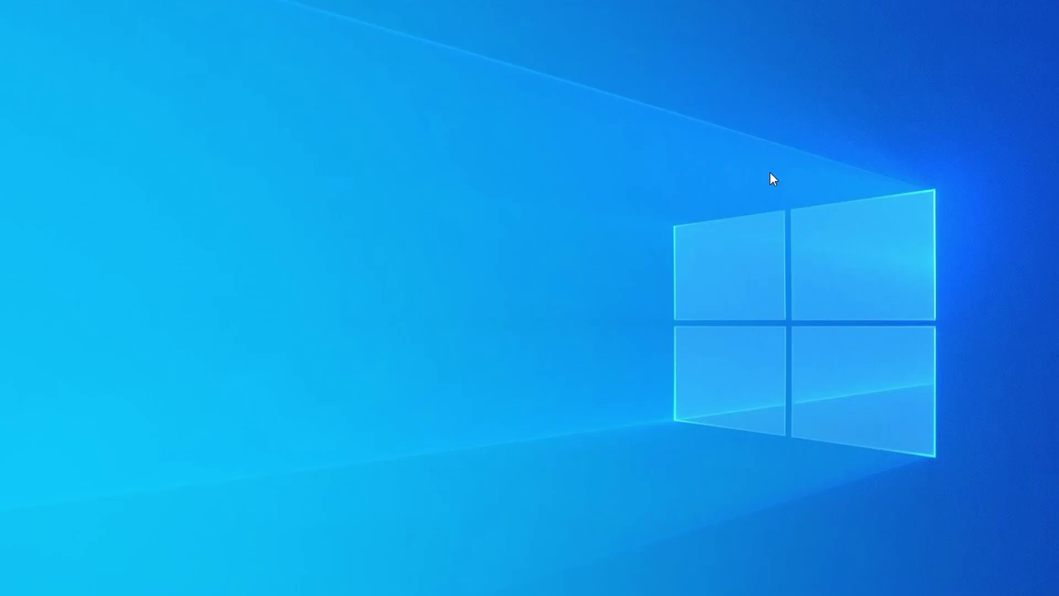
# Open Task Manager, sort by CPU and memory, and right-click the Example Malware App process.
pyautogui.hotkey('ctrl', 'shift', 'Escape')
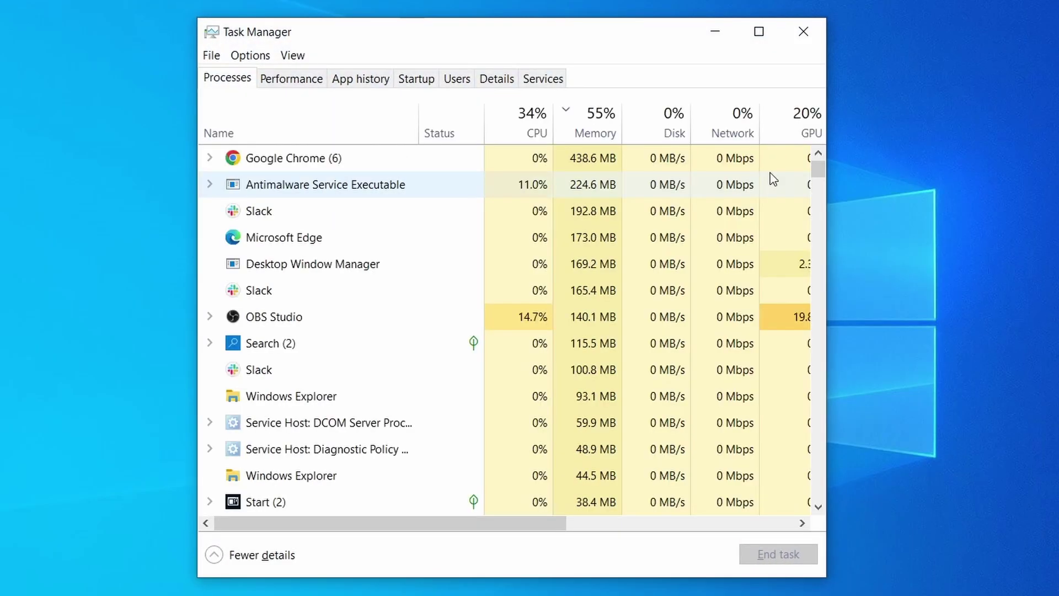
pyautogui.click(511, 129)
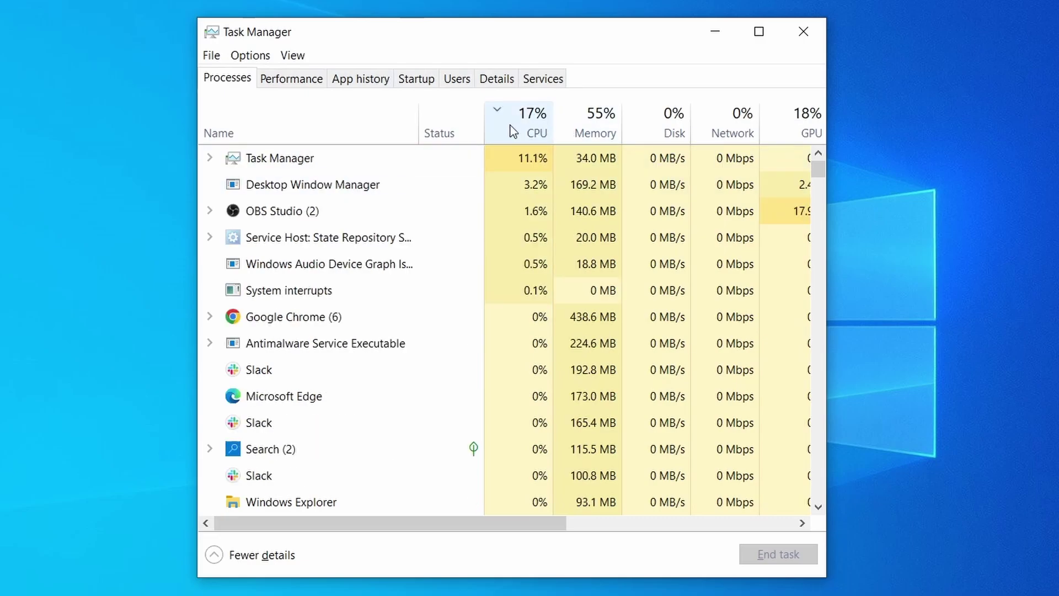
pyautogui.click(601, 121)
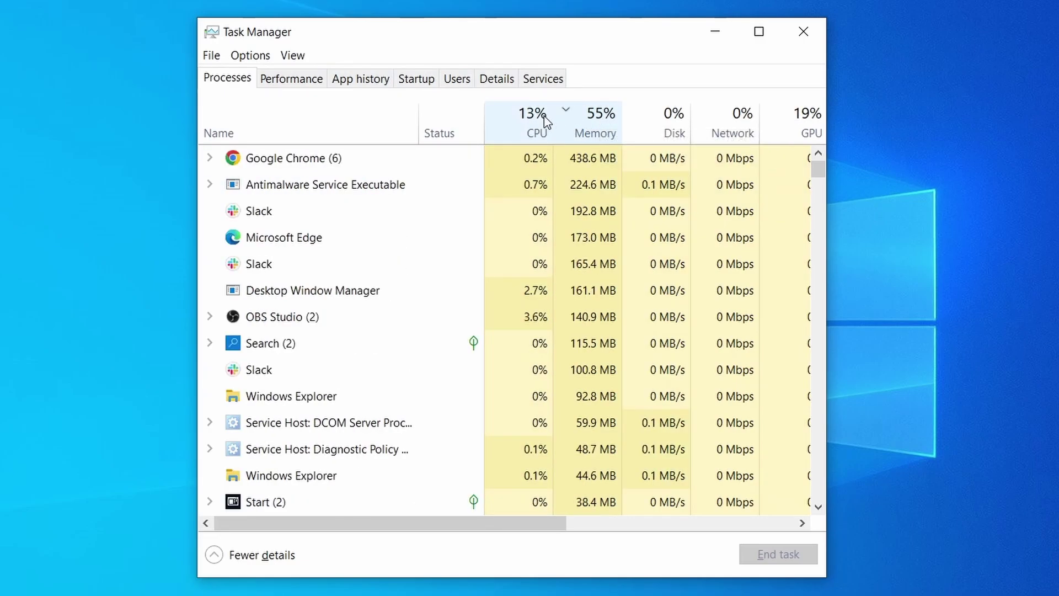
pyautogui.scroll(-2, 459, 371)
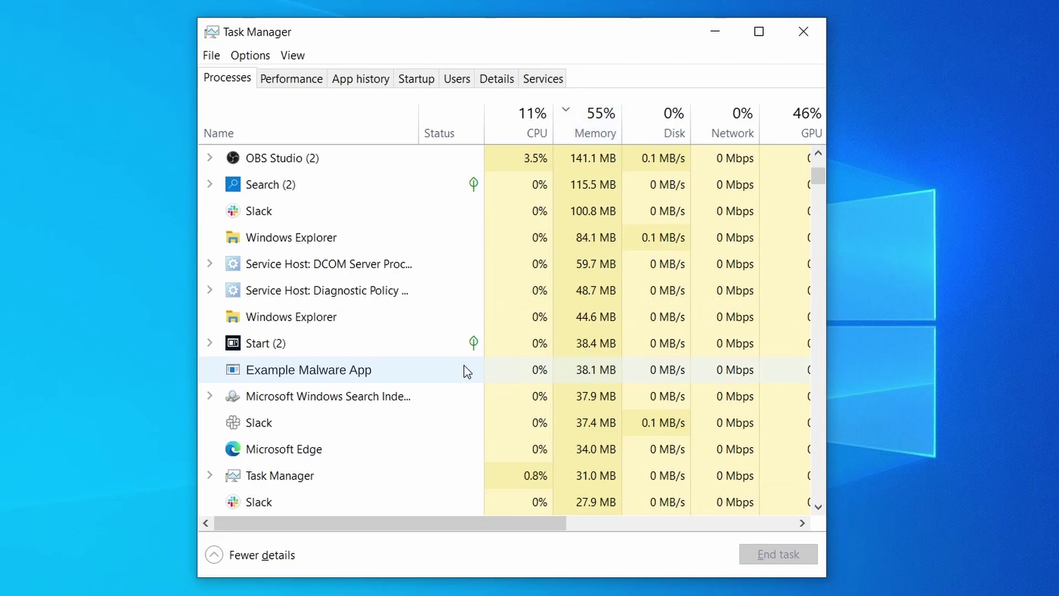
pyautogui.rightClick(465, 365)
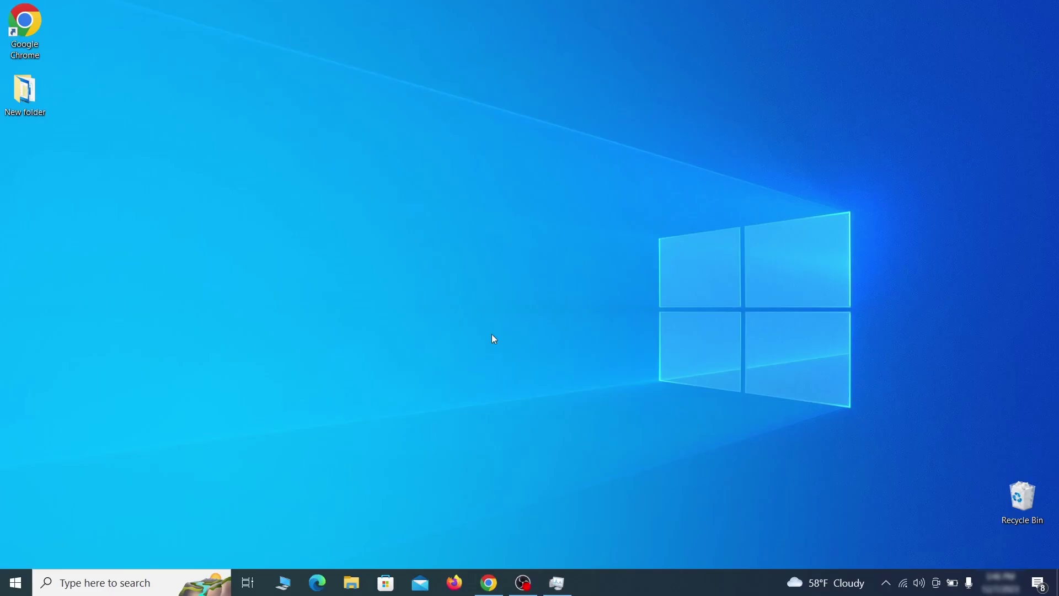
# Open the Wi-Fi connection's properties from View network connections.
pyautogui.press('super')
pyautogui.write('view network connections')
pyautogui.press('Return')
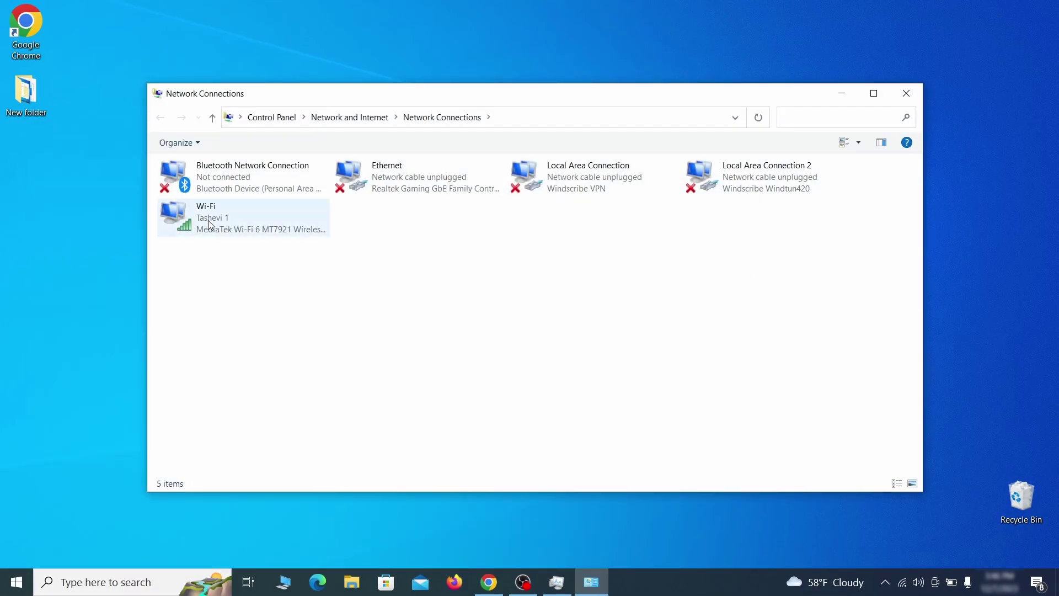
pyautogui.click(193, 215)
pyautogui.rightClick(225, 228)
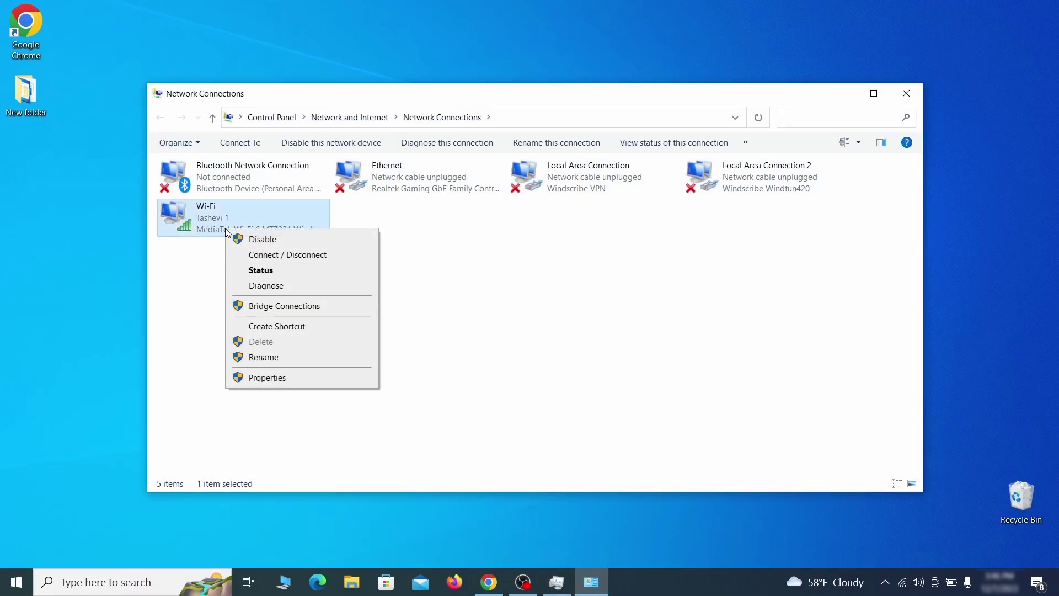
pyautogui.click(268, 377)
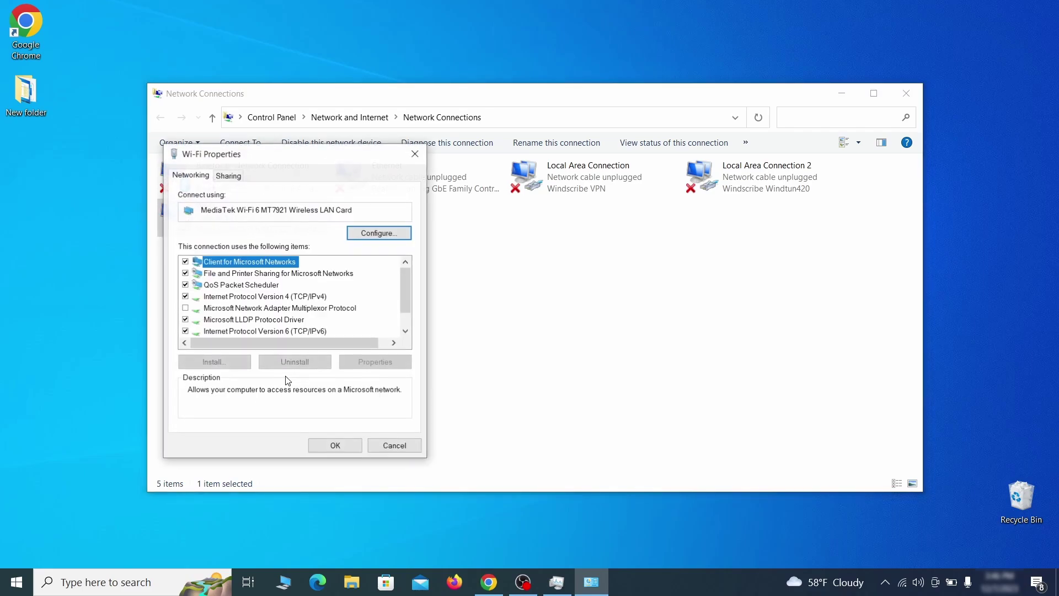
# Remove the 0.0.0.0 DNS server from the IPv4 advanced settings and close all dialogs with OK.
pyautogui.click(277, 297)
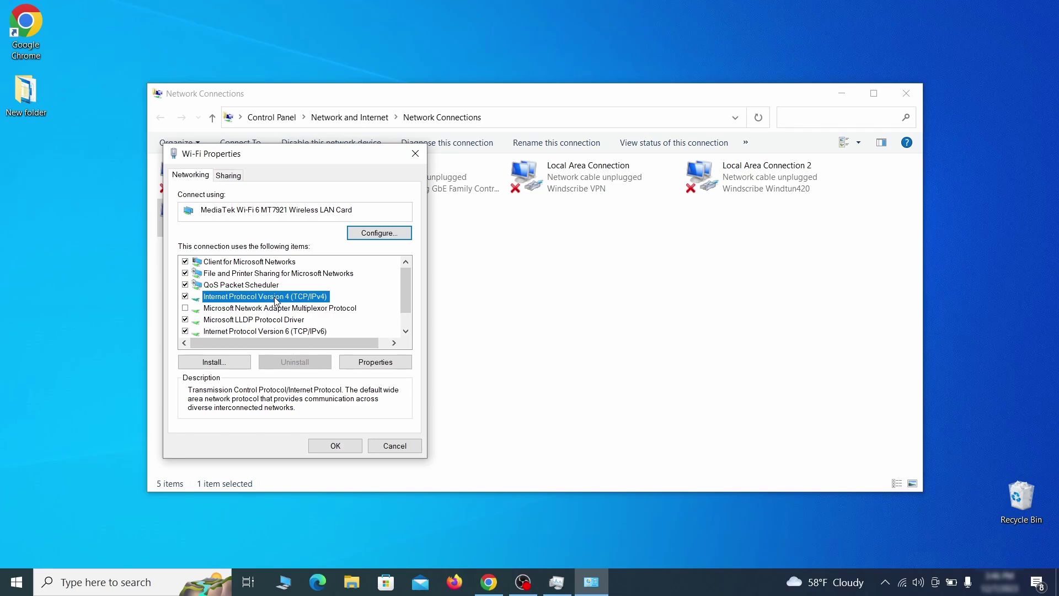
pyautogui.click(375, 362)
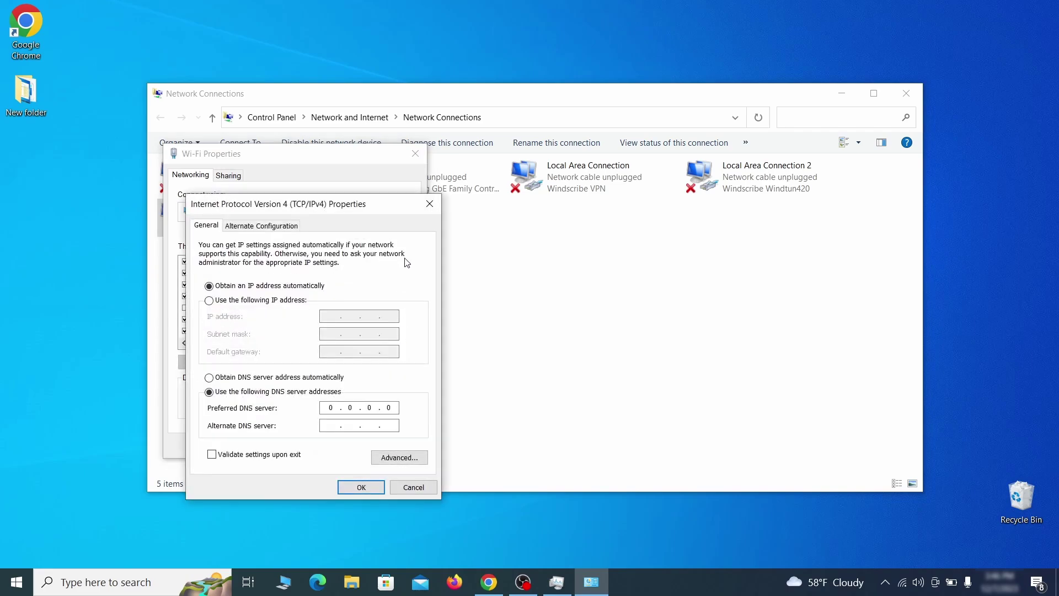
pyautogui.moveTo(376, 199); pyautogui.dragTo(533, 156)
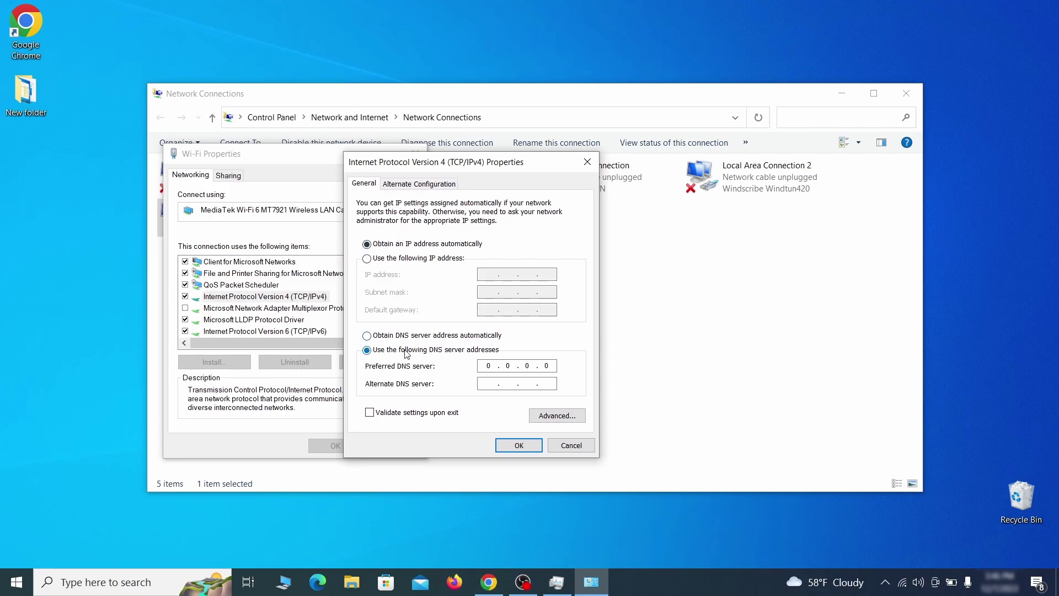
pyautogui.click(573, 422)
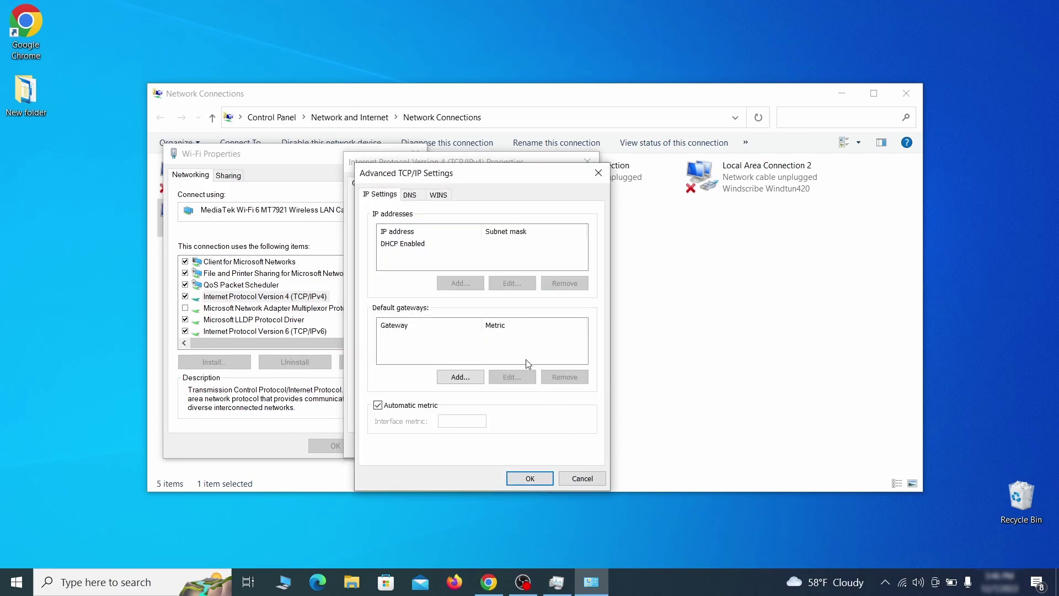
pyautogui.click(411, 194)
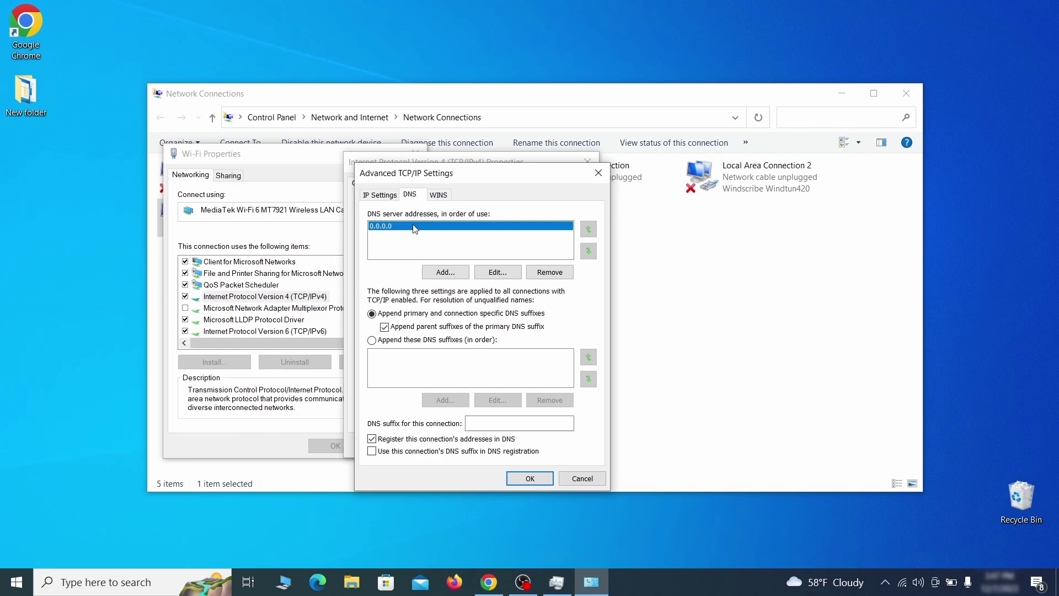
pyautogui.click(560, 276)
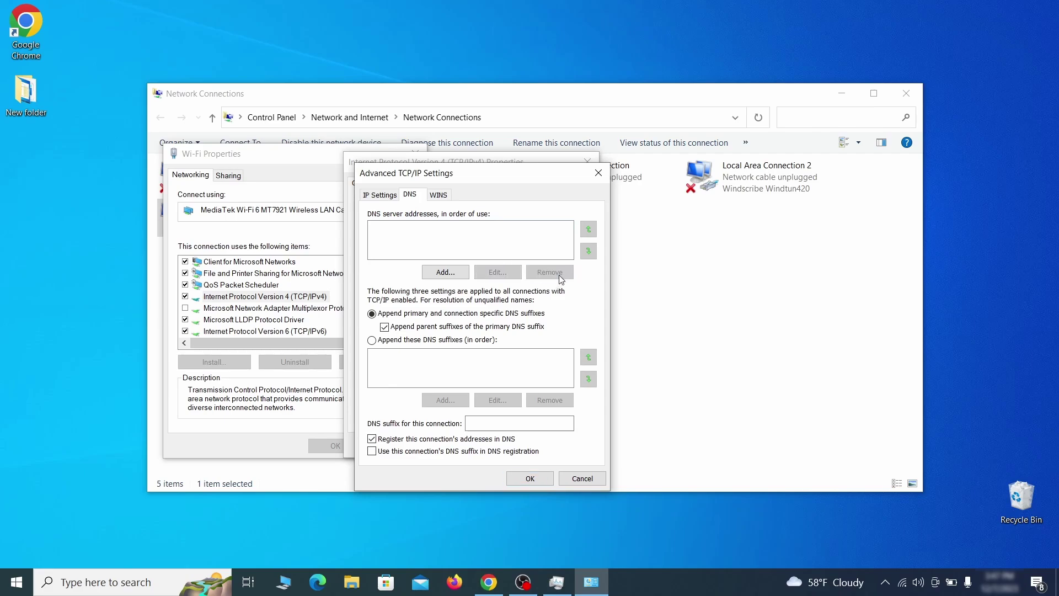
pyautogui.click(529, 479)
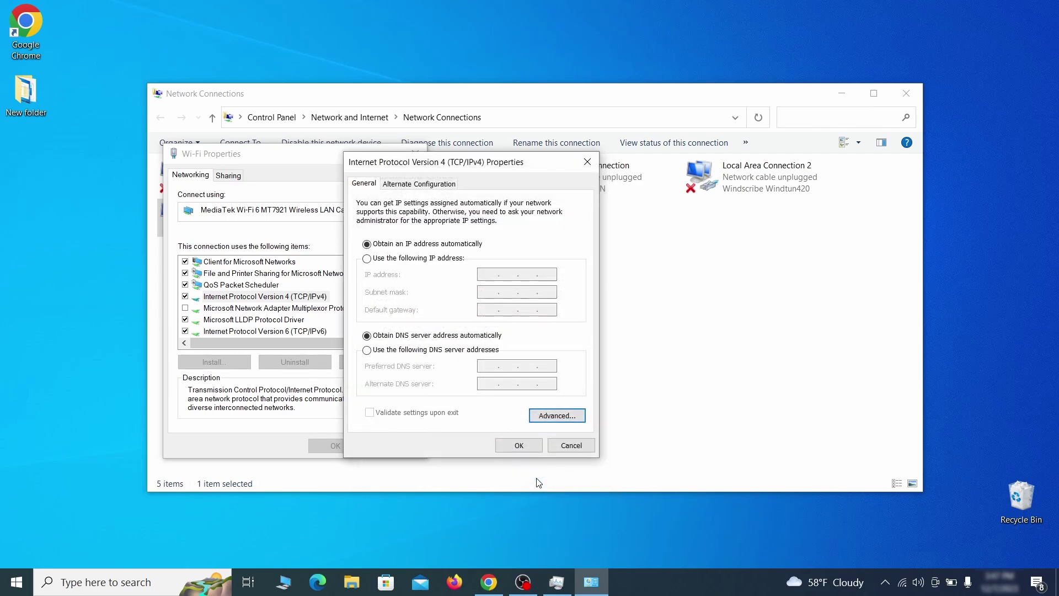
pyautogui.click(519, 445)
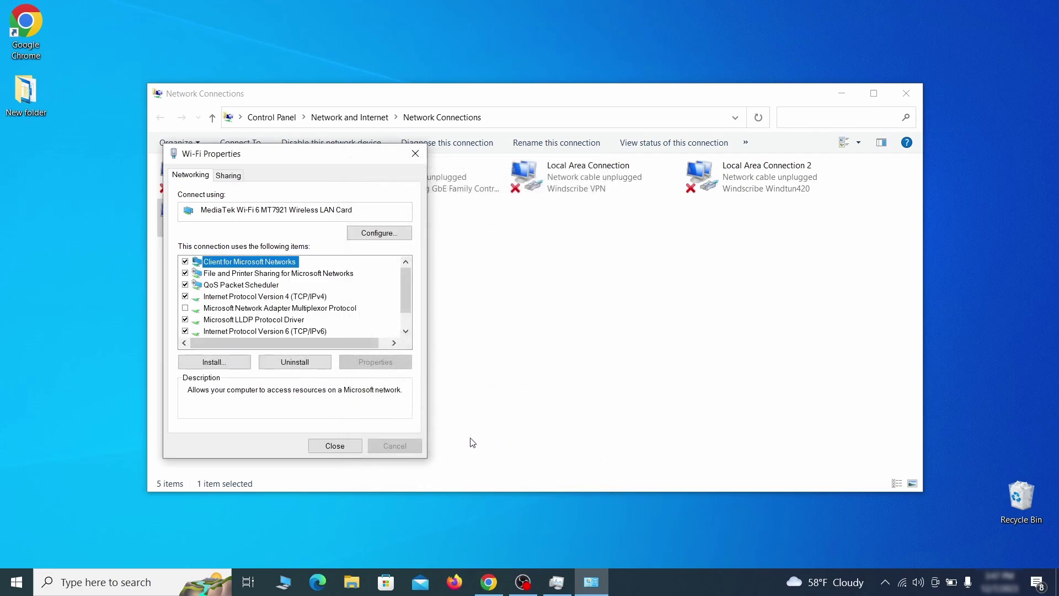
pyautogui.click(334, 446)
# Search the hosts file path and open the hosts file in Notepad.
pyautogui.hotkey('alt', 'F4')
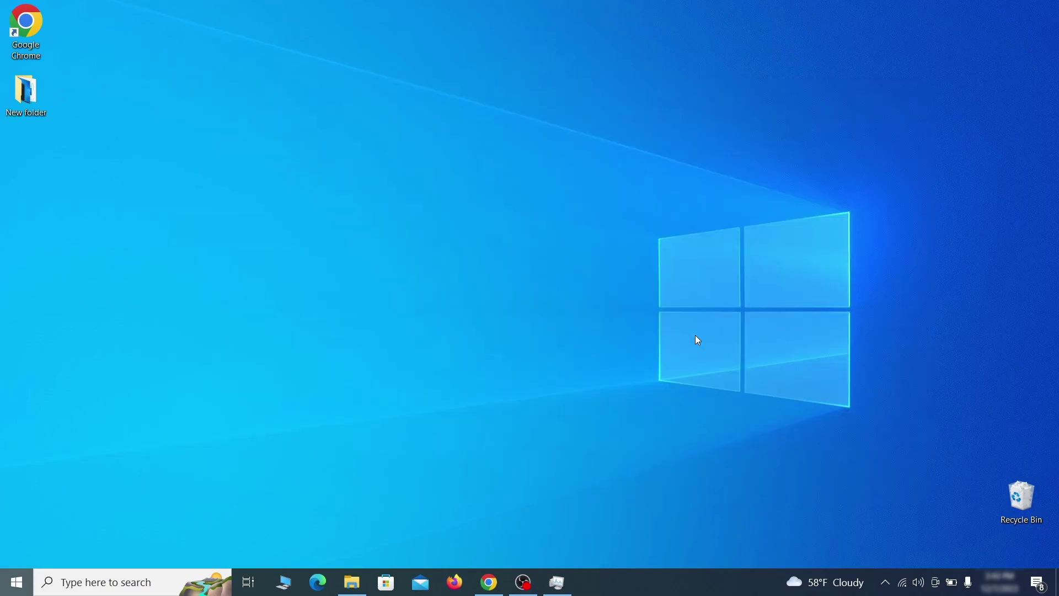
pyautogui.press('super')
pyautogui.write('C:\\Windows\\System32\\drivers\\etc\\hosts')
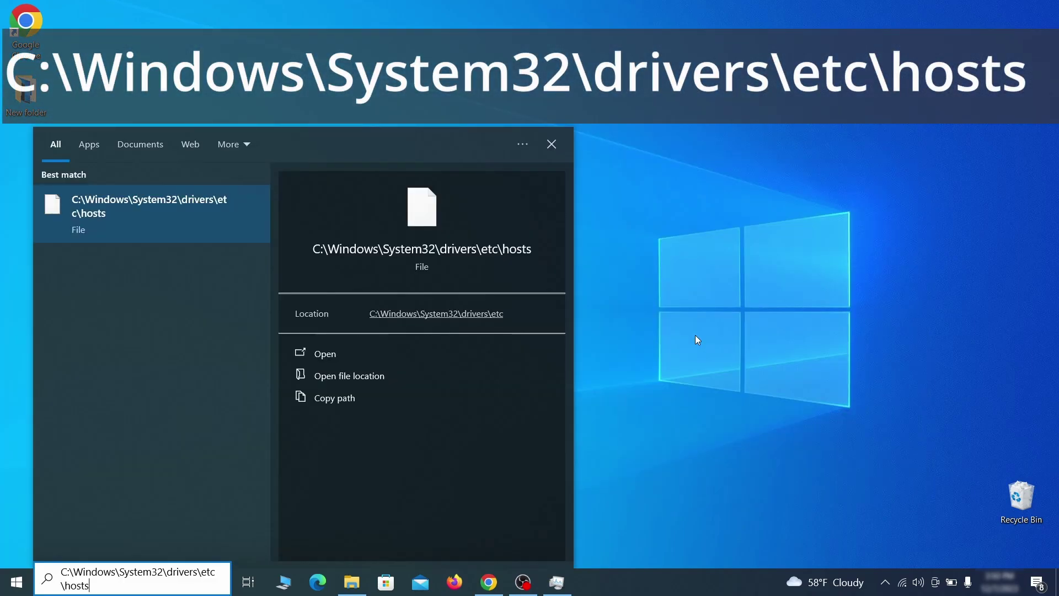
pyautogui.press('Return')
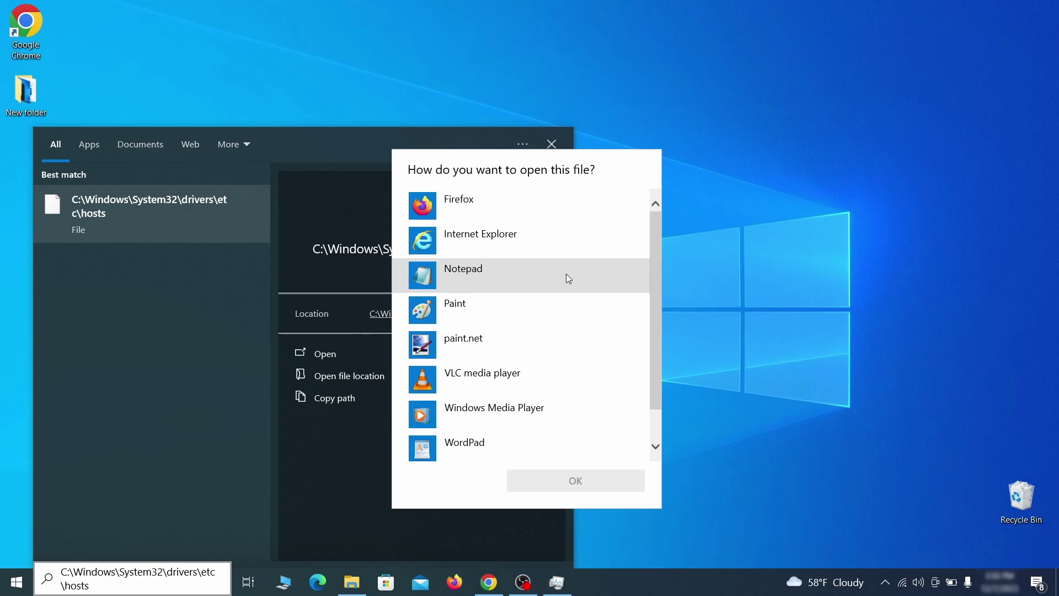
pyautogui.doubleClick(566, 274)
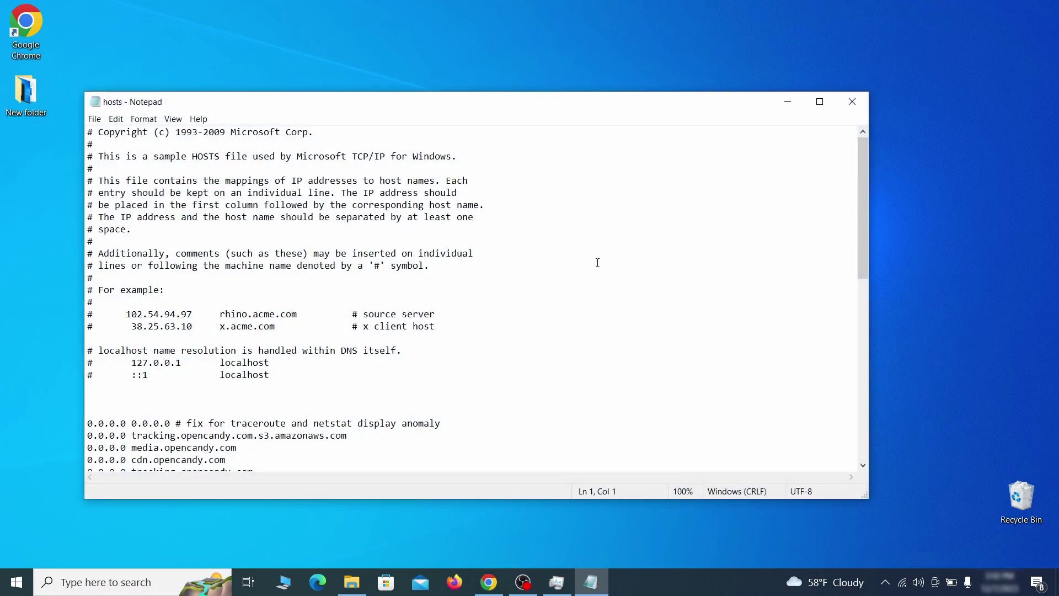
# Delete all 0.0.0.0 blocking lines below the localhost entries and save the hosts file.
pyautogui.scroll(-3, 598, 262)
pyautogui.click(386, 278)
pyautogui.moveTo(89, 315); pyautogui.dragTo(268, 444)
pyautogui.scroll(-1, 284, 372)
pyautogui.scroll(-8, 302, 366)
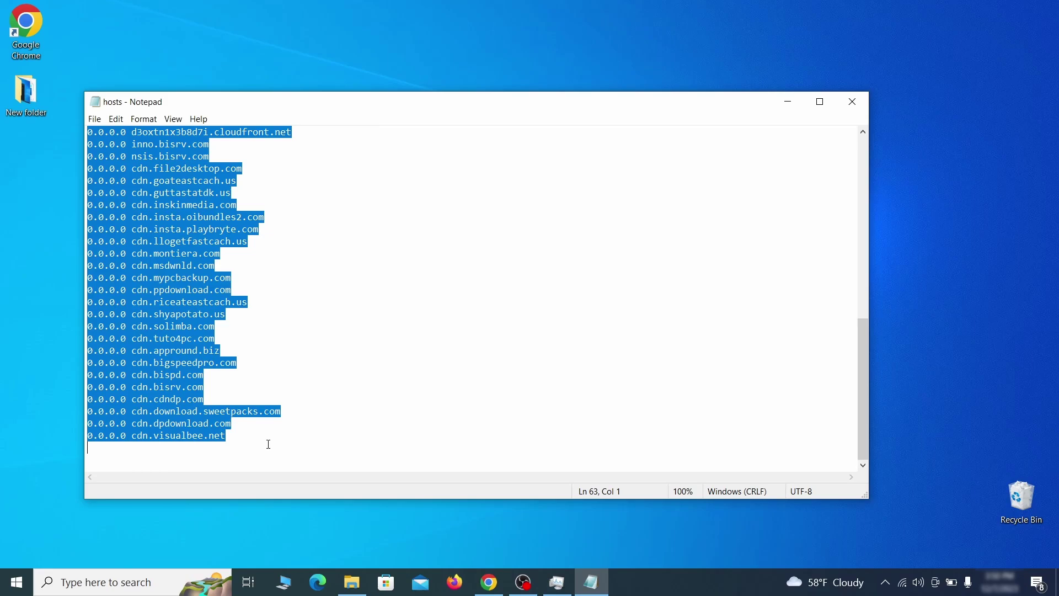
pyautogui.press('Delete')
pyautogui.click(94, 119)
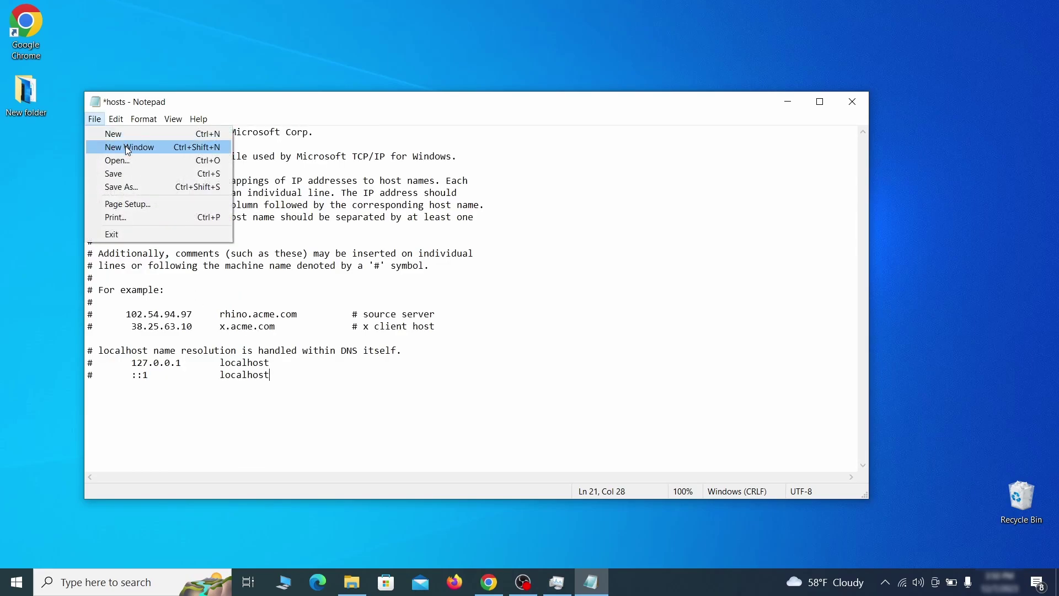
pyautogui.click(137, 172)
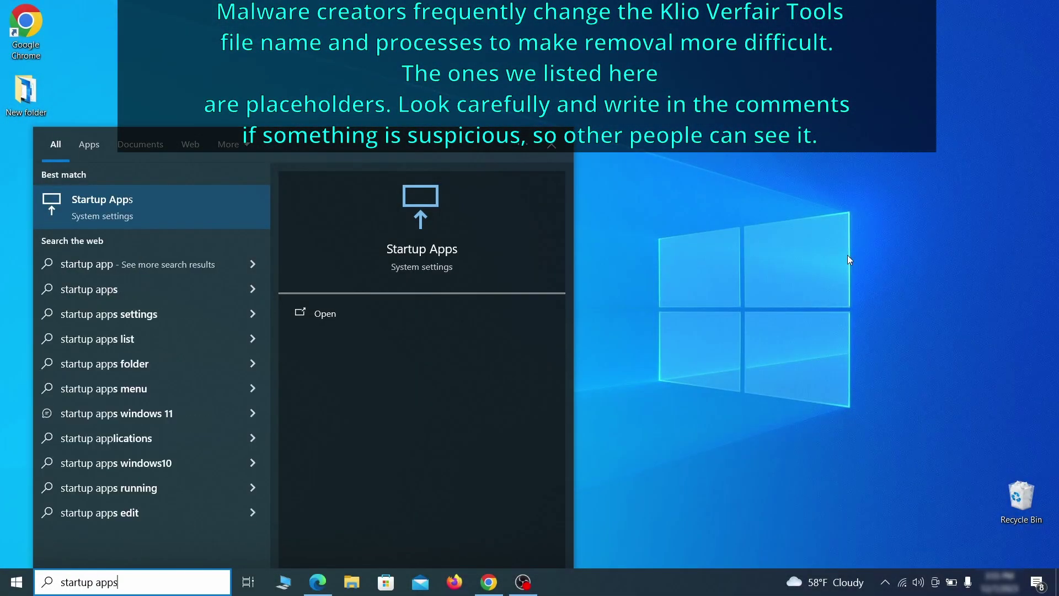
# Switch Example Malware App Off on the Startup Apps settings page.
pyautogui.press('Return')
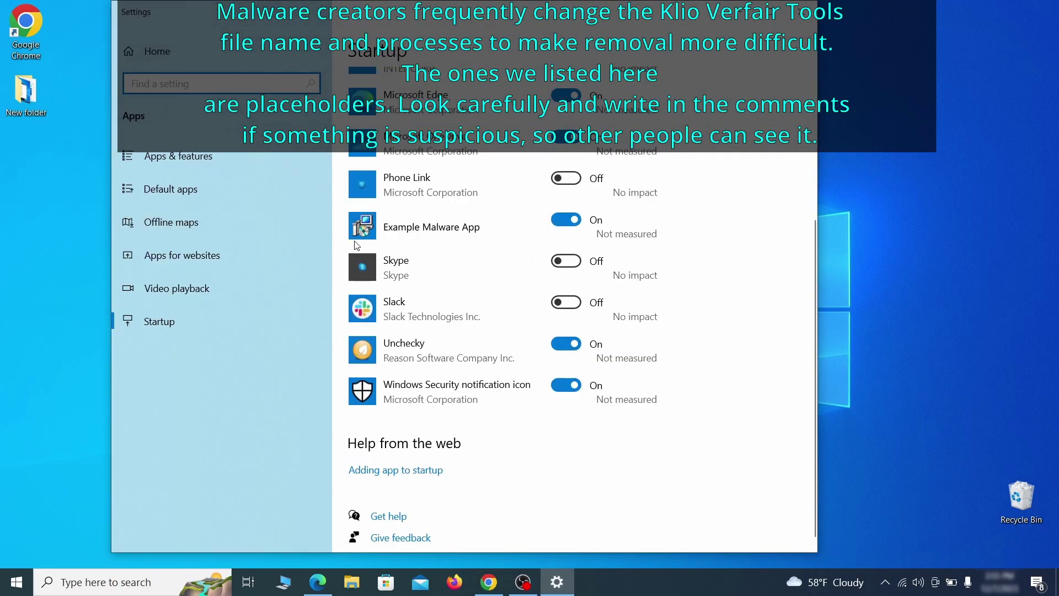
pyautogui.click(568, 229)
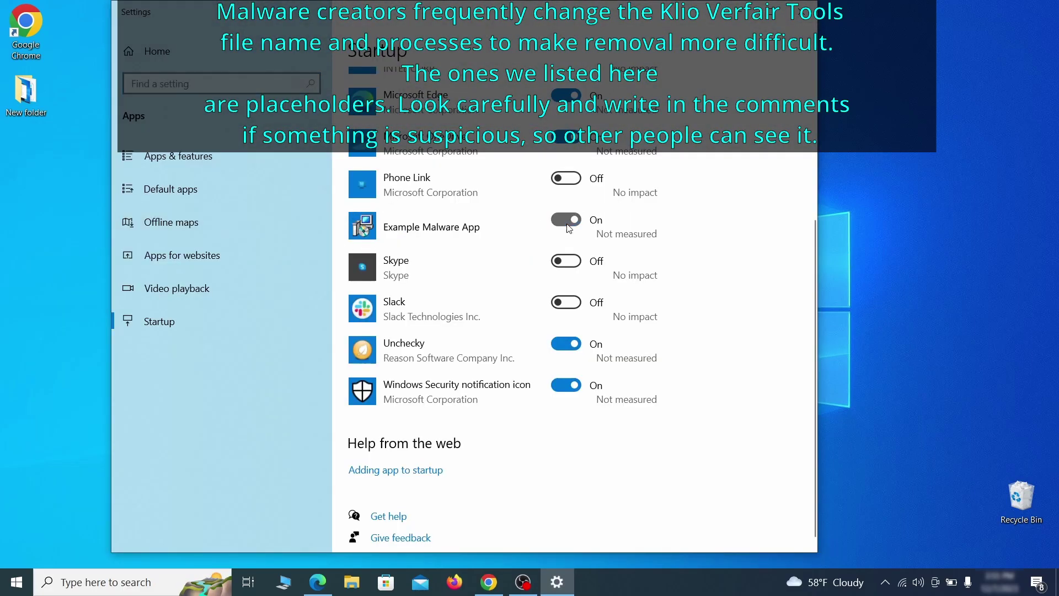
# Launch Task Scheduler and select the Example Malware App task in the library.
pyautogui.click(804, 12)
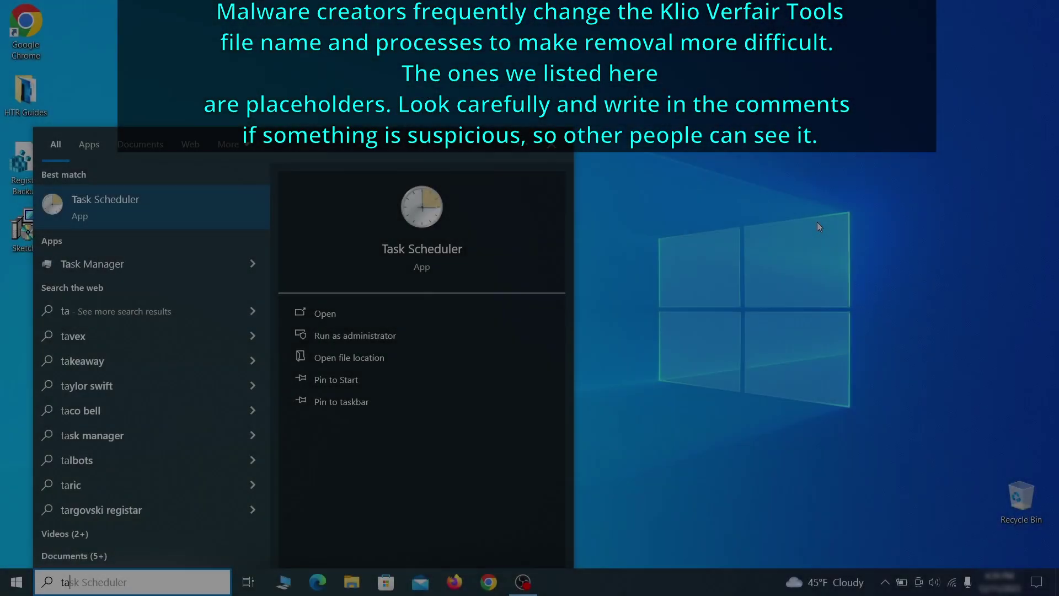
pyautogui.write('sk schedul')
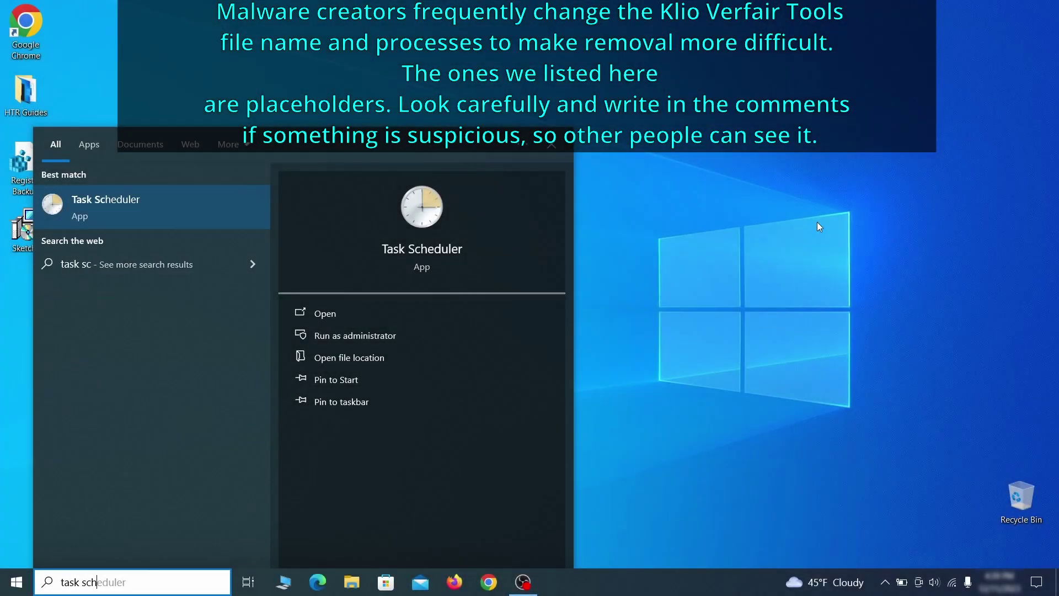
pyautogui.press('Return')
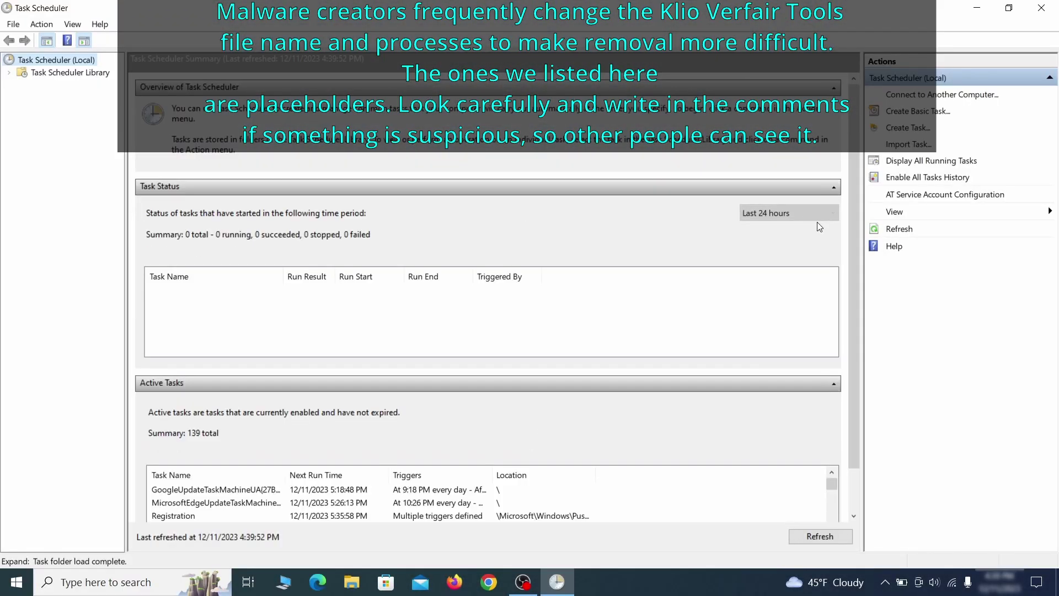
pyautogui.click(70, 72)
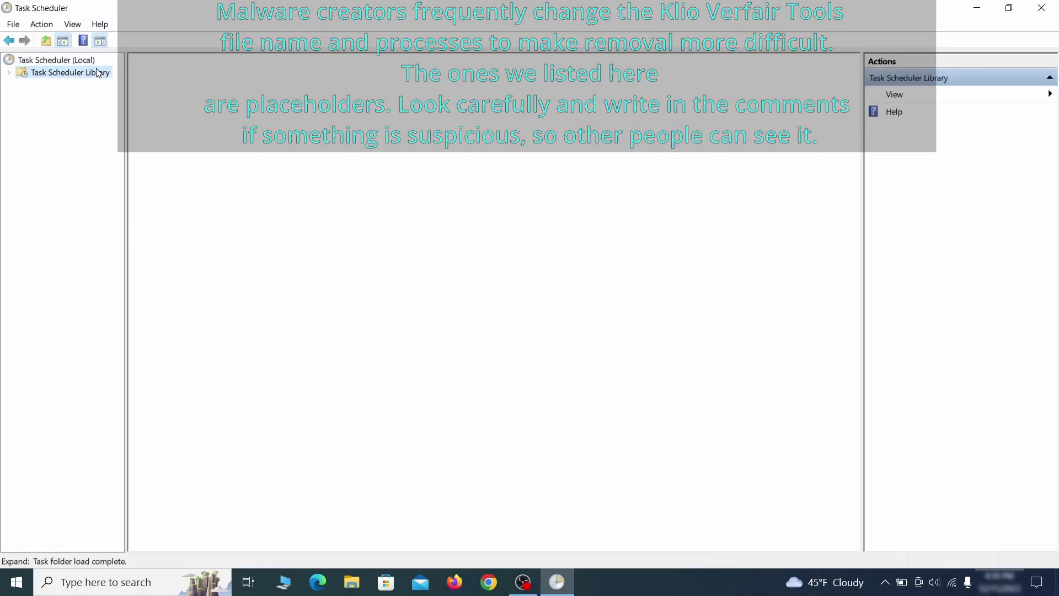
pyautogui.click(282, 329)
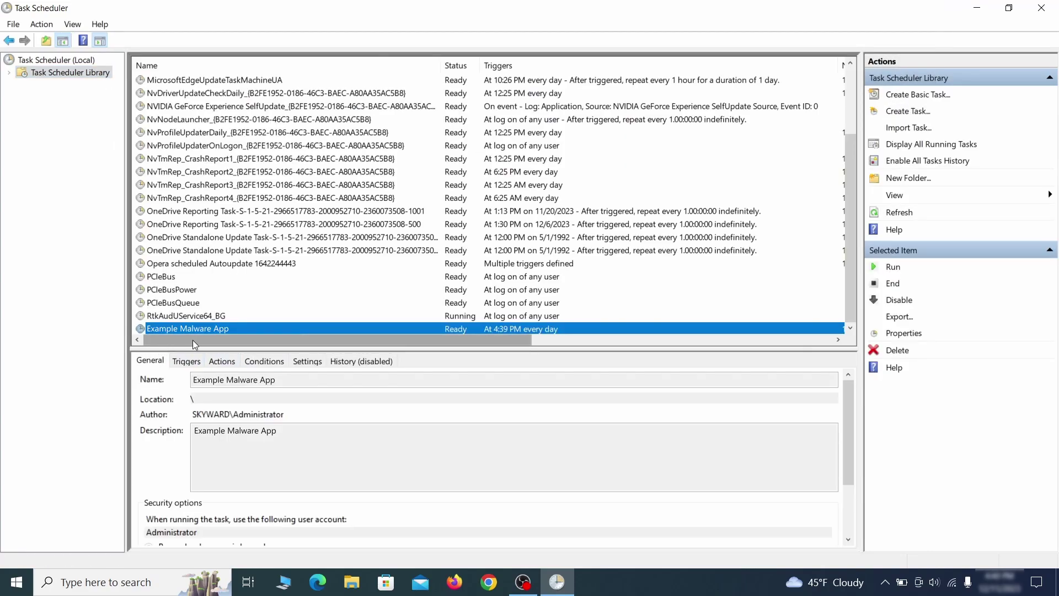
# Review the task's daily trigger and the program it starts, then delete the task.
pyautogui.rightClick(304, 330)
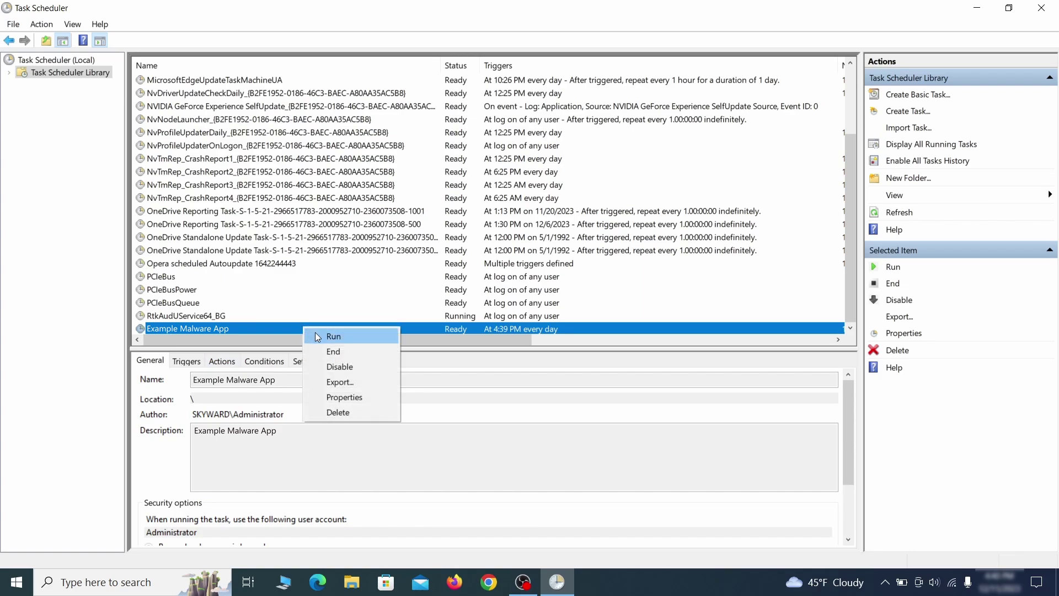
pyautogui.click(348, 400)
pyautogui.click(123, 92)
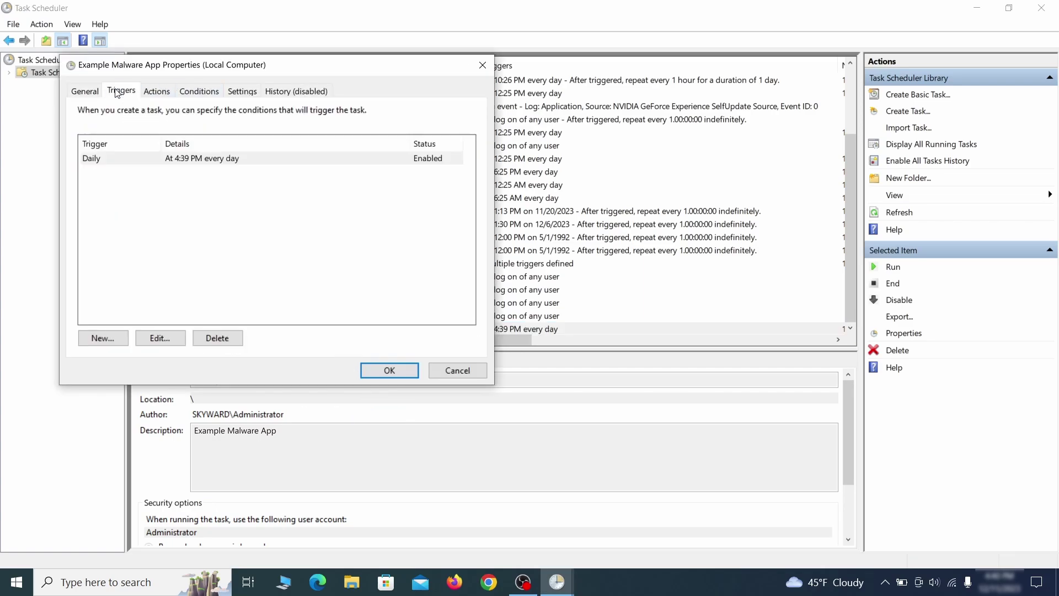
pyautogui.click(162, 92)
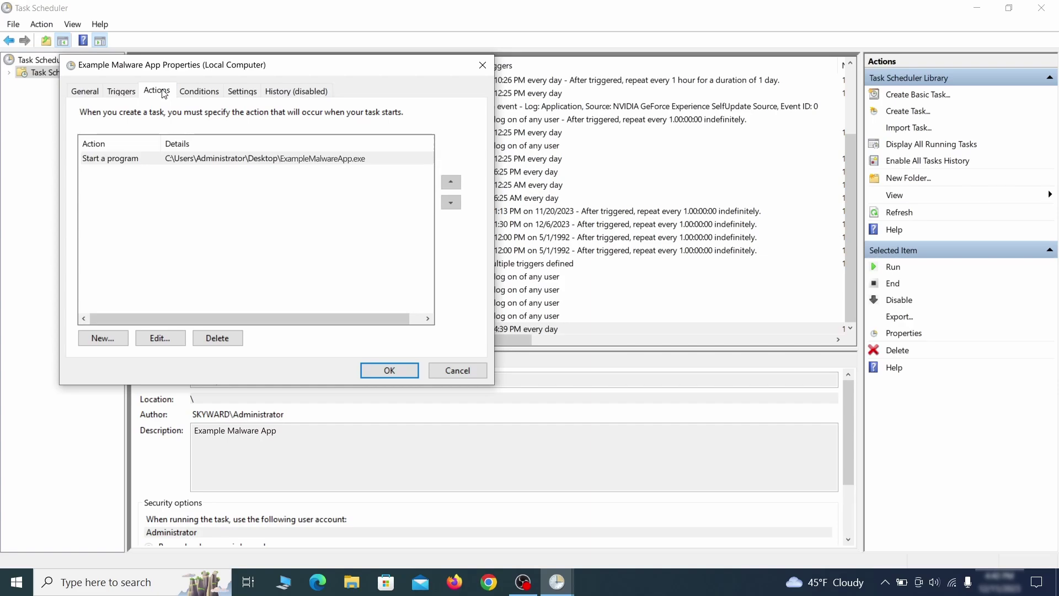
pyautogui.press('Escape')
pyautogui.rightClick(339, 328)
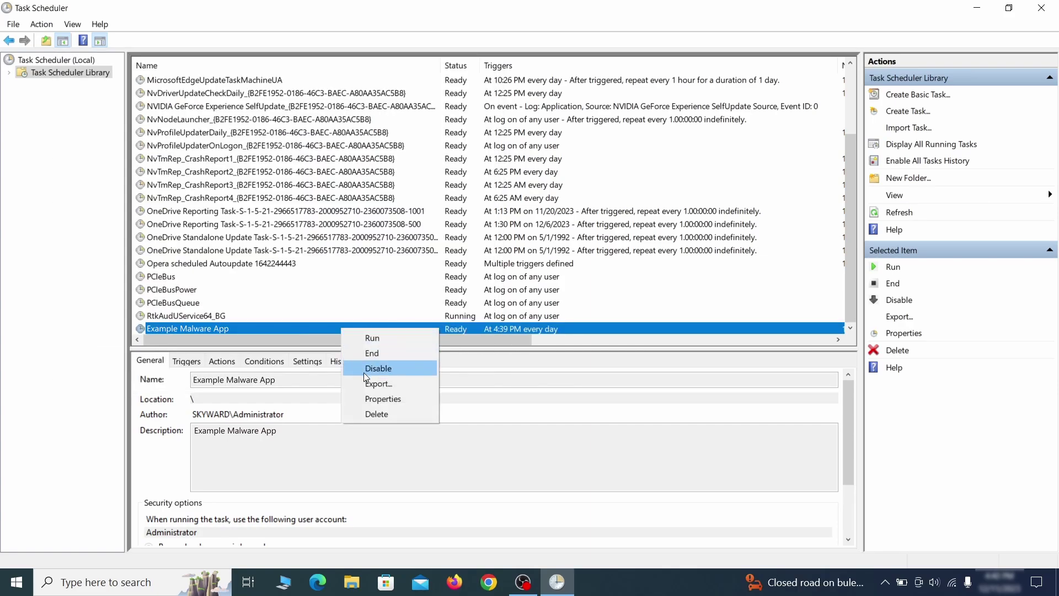
pyautogui.click(376, 413)
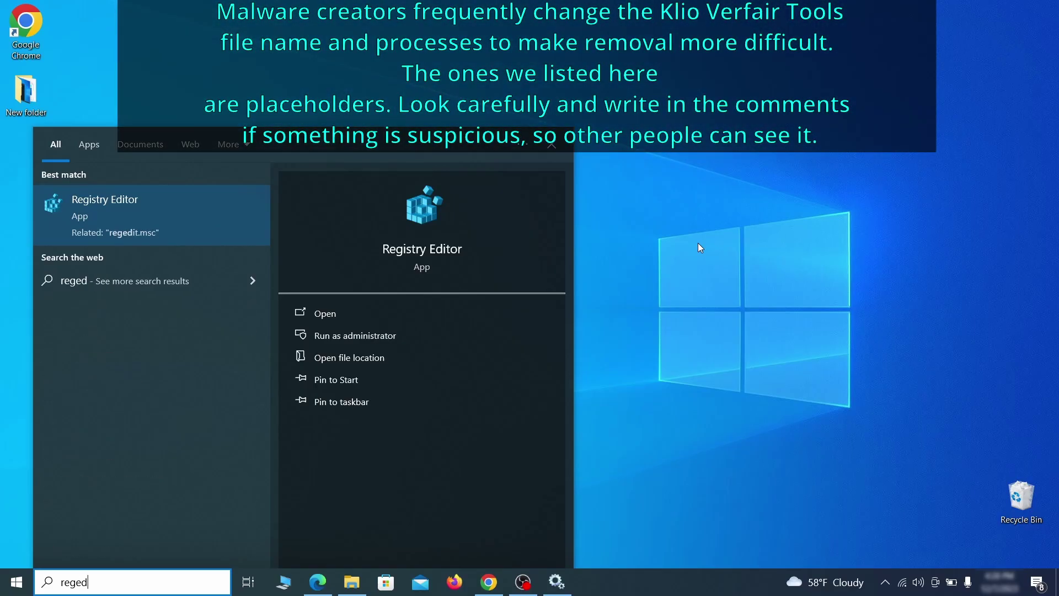
# Run Registry Editor as administrator and export the whole registry as 'Registry Backup 1'.
pyautogui.write('it')
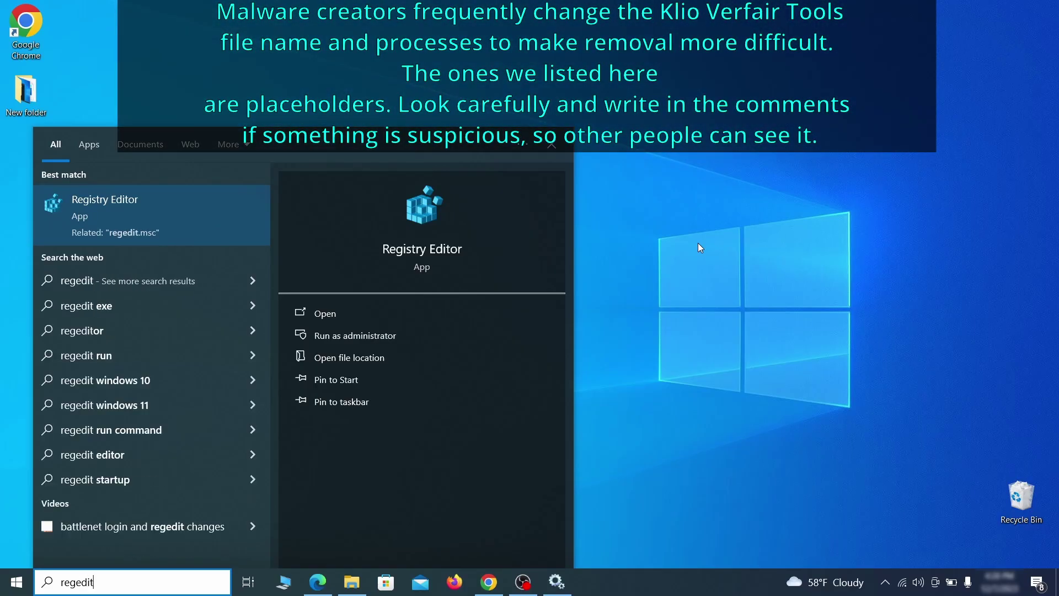
pyautogui.rightClick(196, 206)
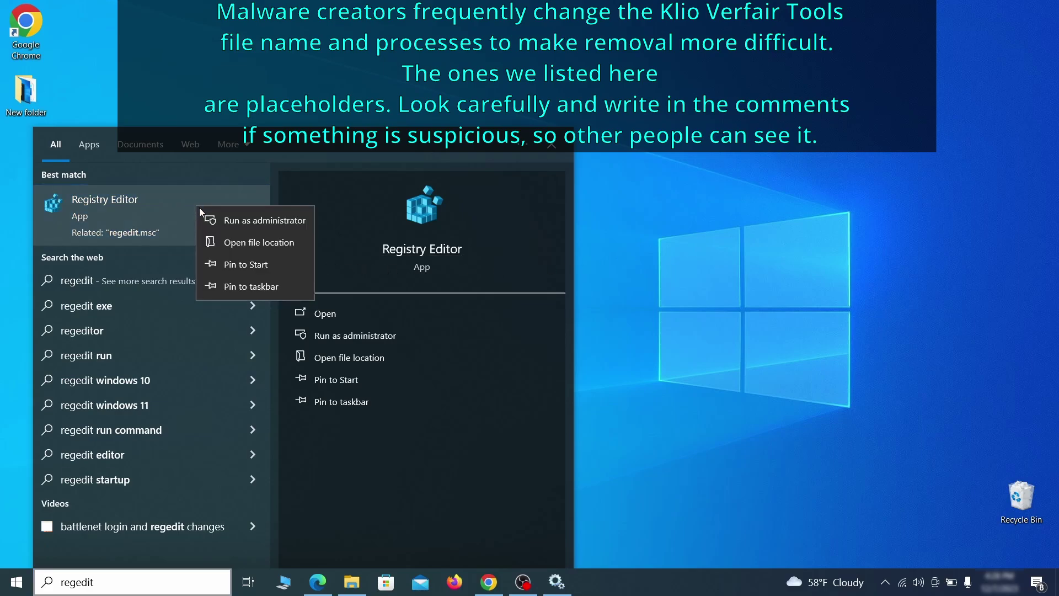
pyautogui.click(276, 219)
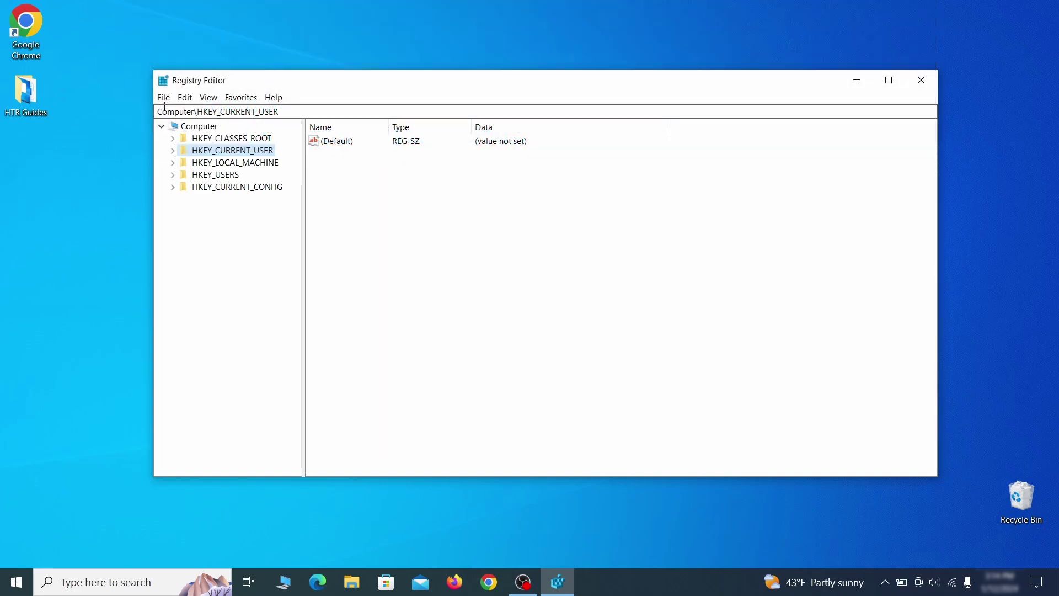
pyautogui.click(164, 98)
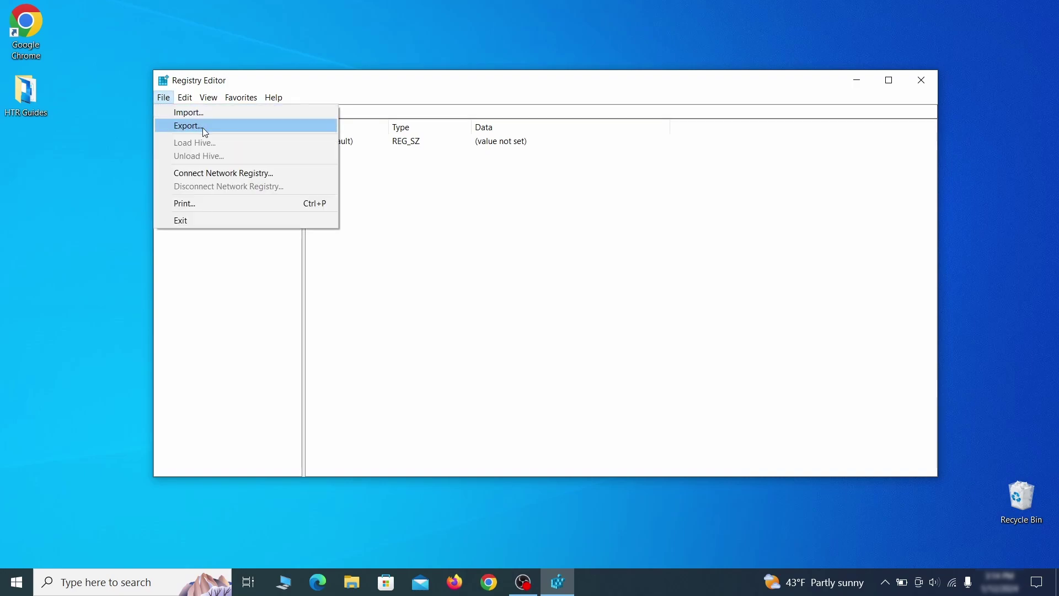
pyautogui.click(254, 126)
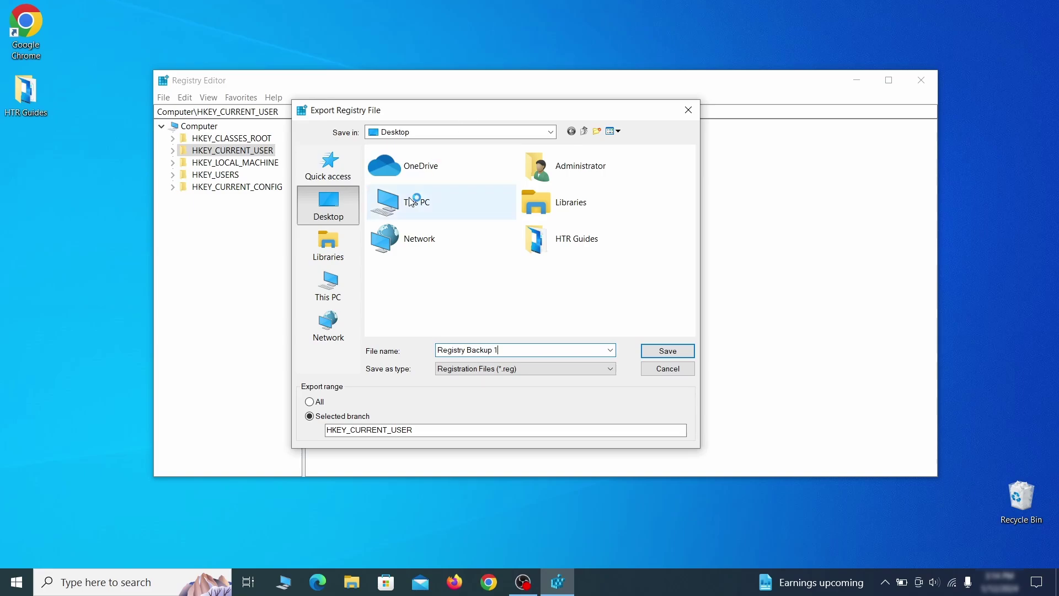
pyautogui.click(310, 402)
pyautogui.press('Return')
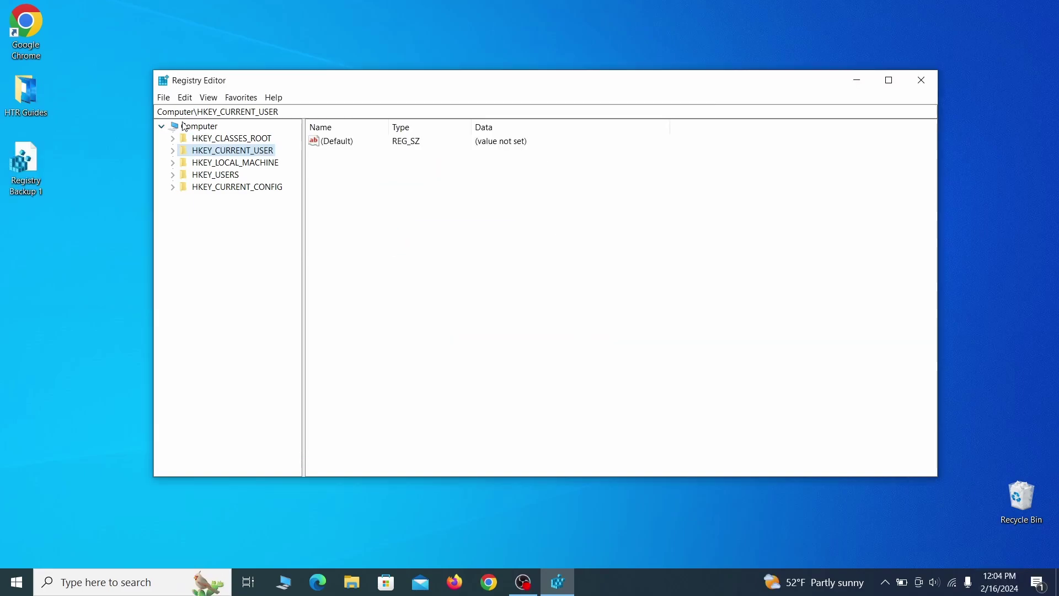
# Choose the Registry Backup 1 file for import.
pyautogui.click(164, 98)
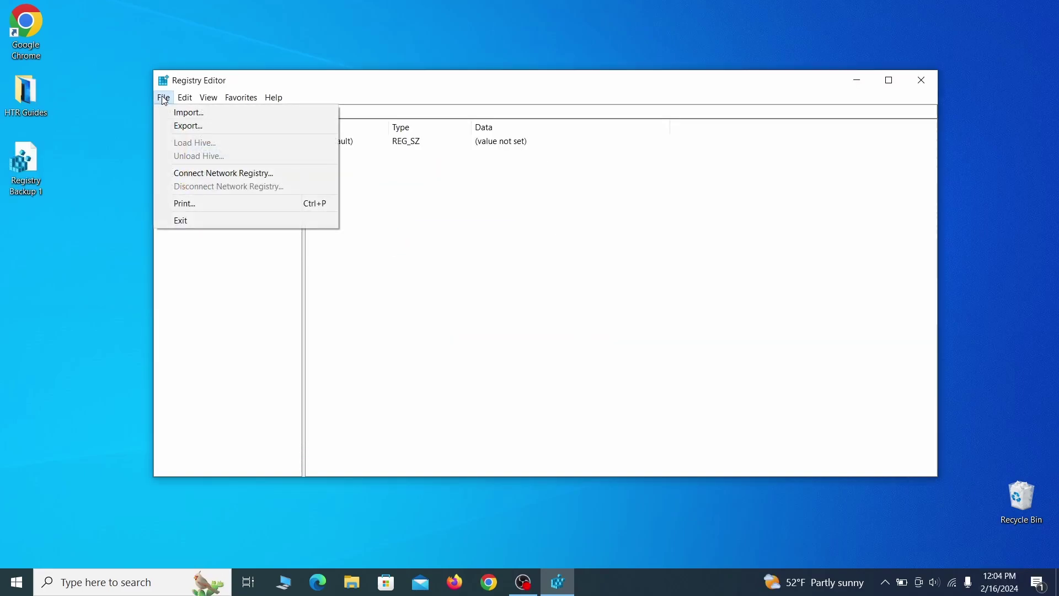
pyautogui.click(232, 119)
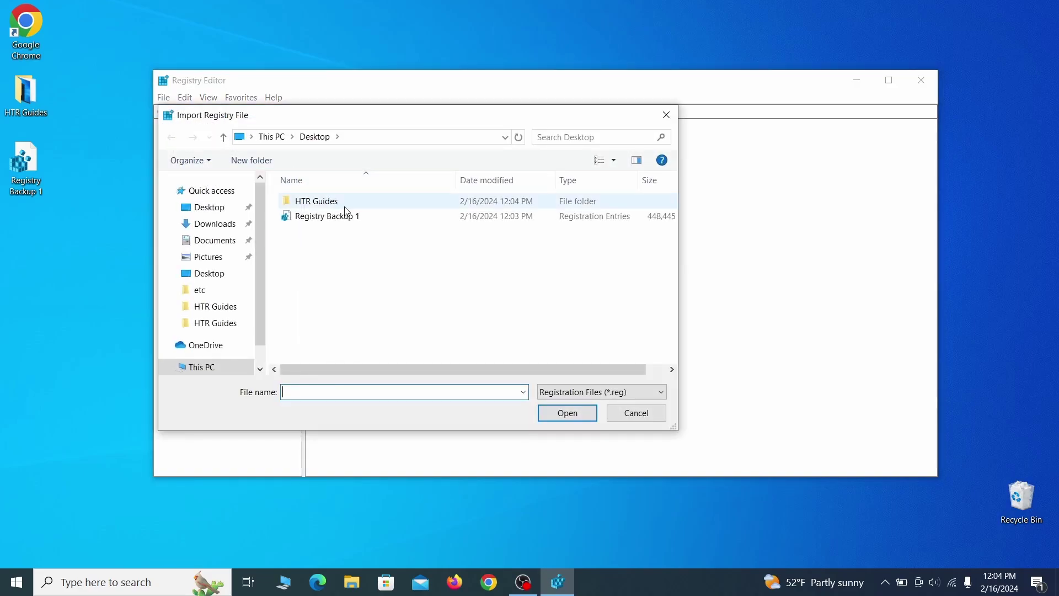
pyautogui.click(368, 220)
pyautogui.click(579, 413)
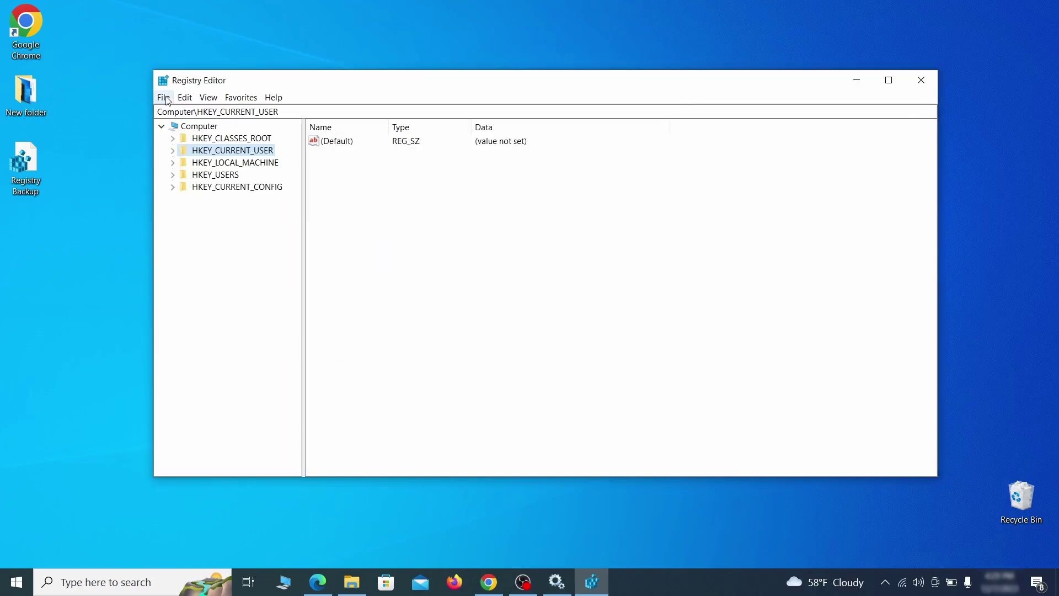
# Find 'Example Malw' in the registry and bring up actions for its Reopen key.
pyautogui.click(166, 100)
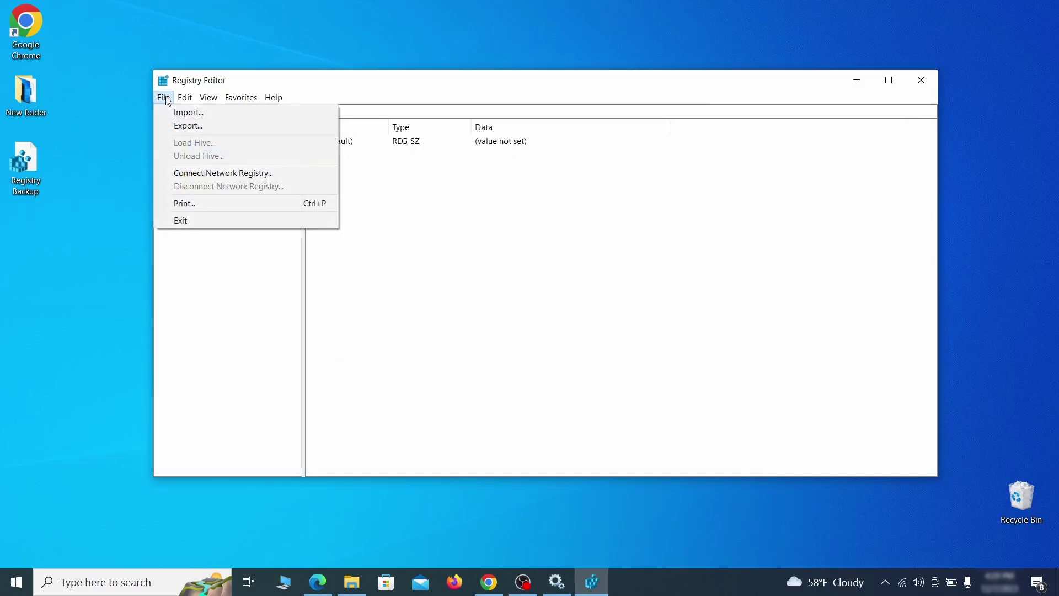
pyautogui.moveTo(188, 100)
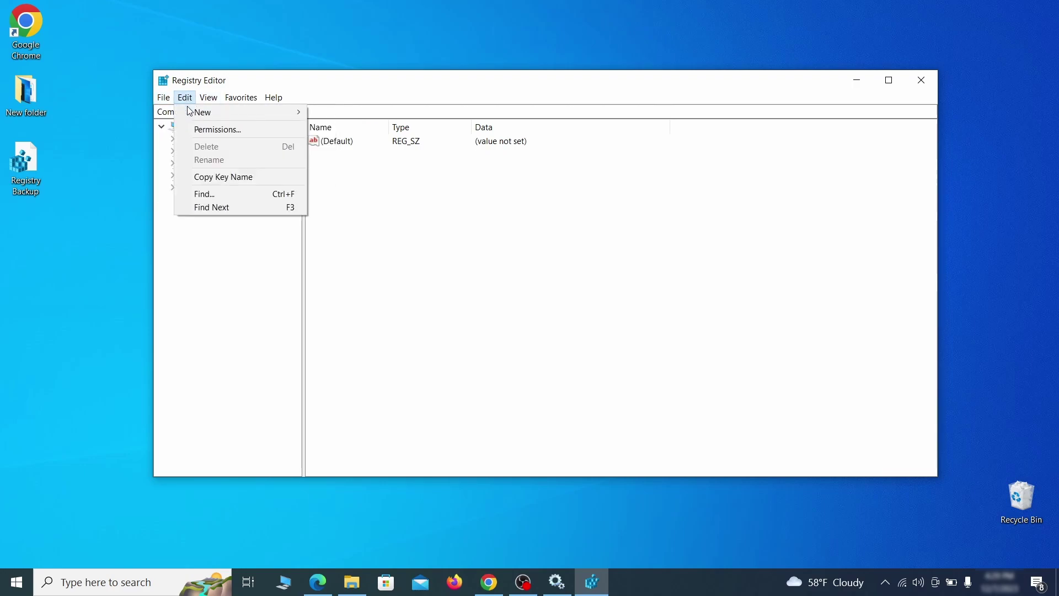
pyautogui.click(230, 196)
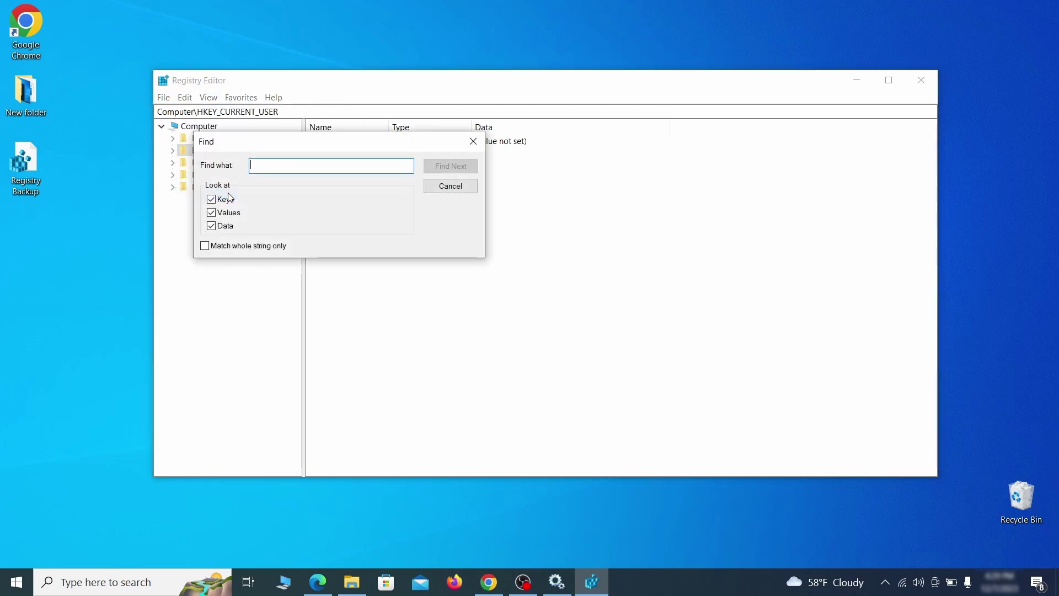
pyautogui.write('Example Malware App')
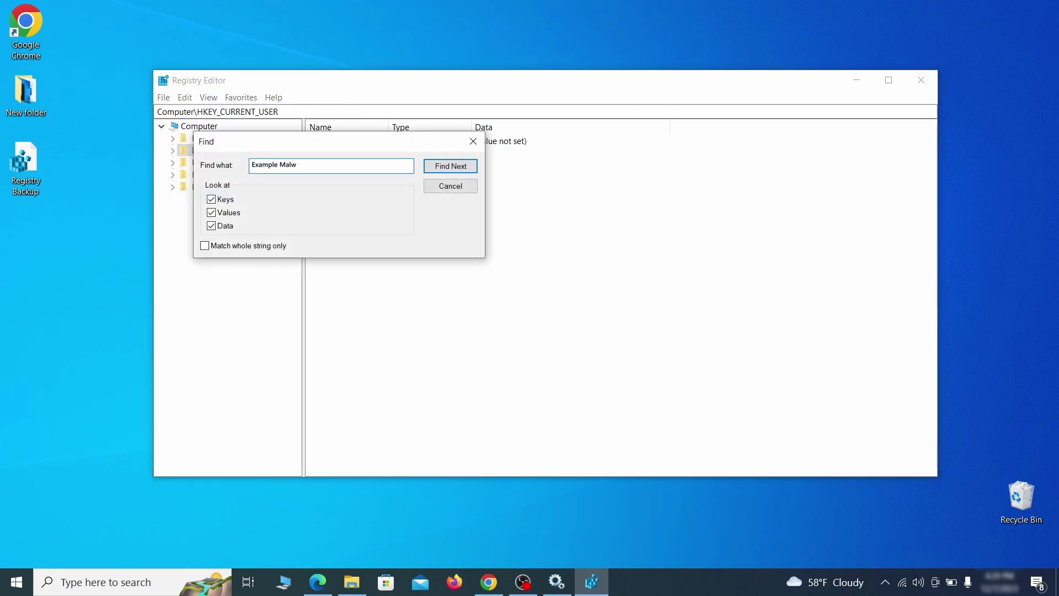
pyautogui.click(460, 168)
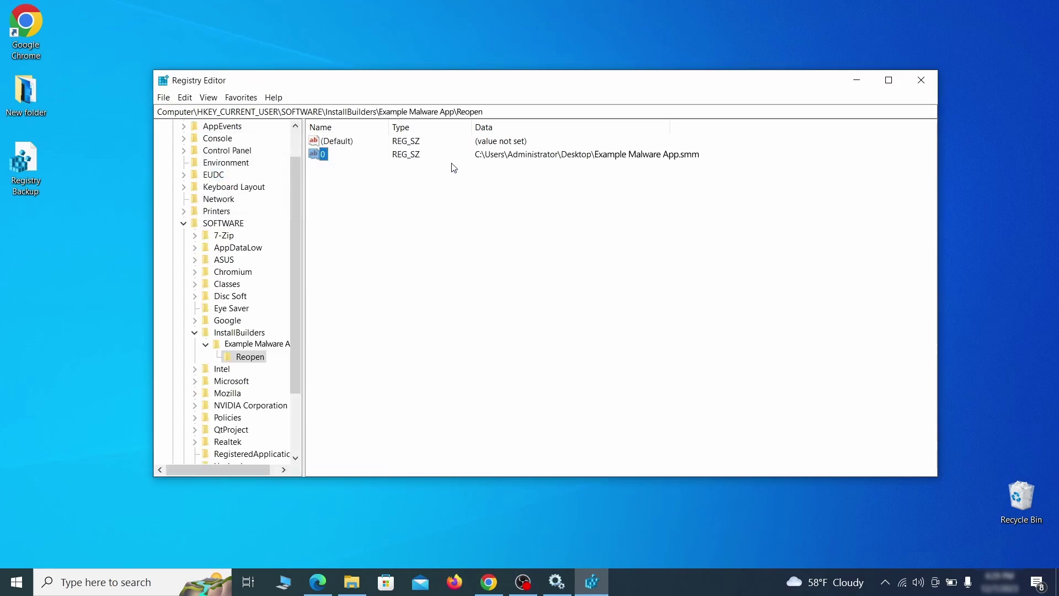
pyautogui.click(258, 359)
pyautogui.rightClick(257, 362)
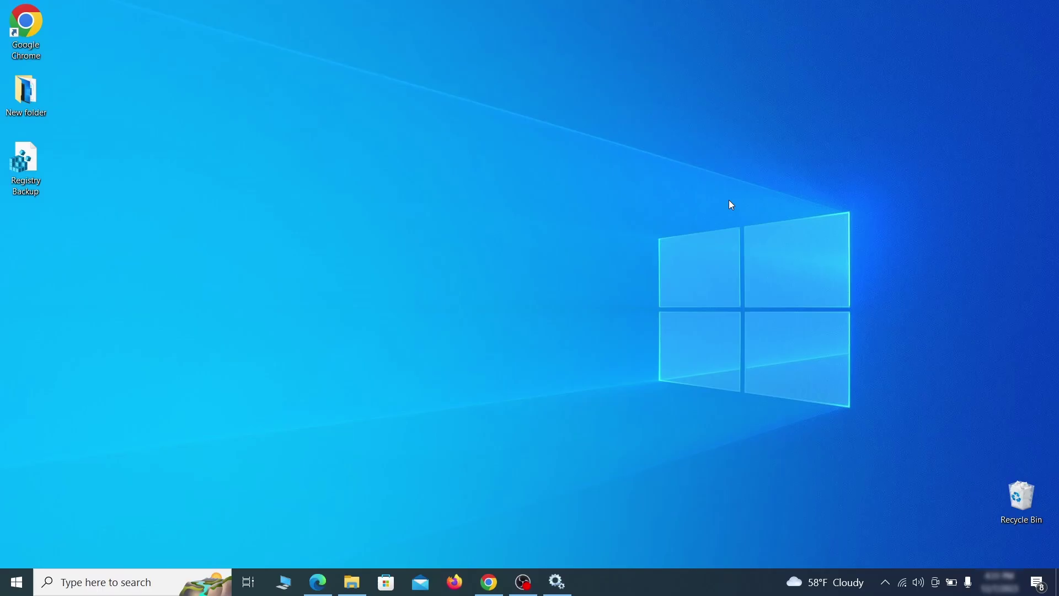
# Run a full MRT scan and finish once it reports no malicious software.
pyautogui.press('super+r')
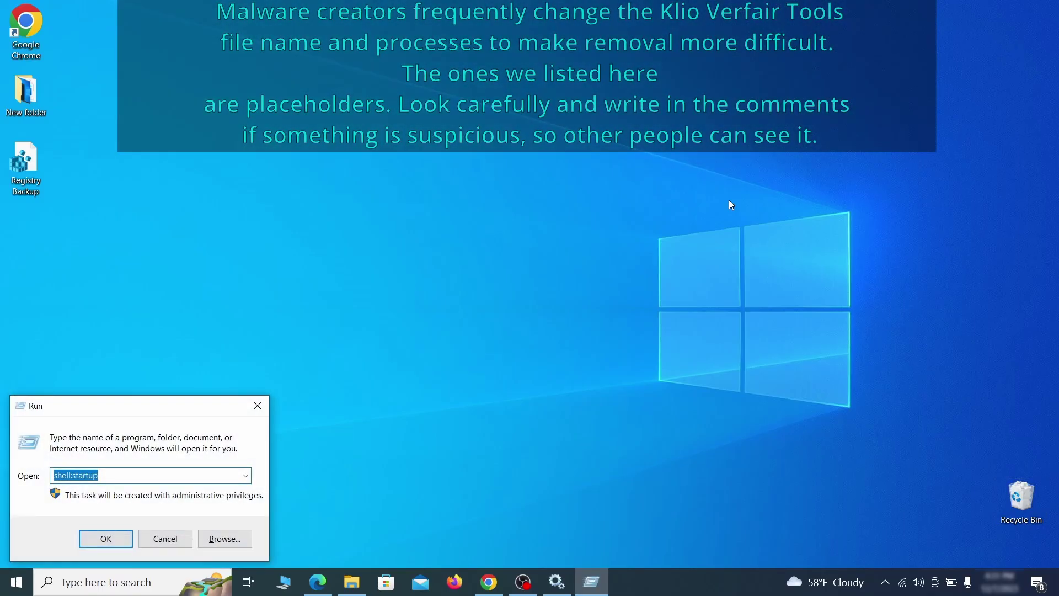
pyautogui.press('BackSpace')
pyautogui.write('M')
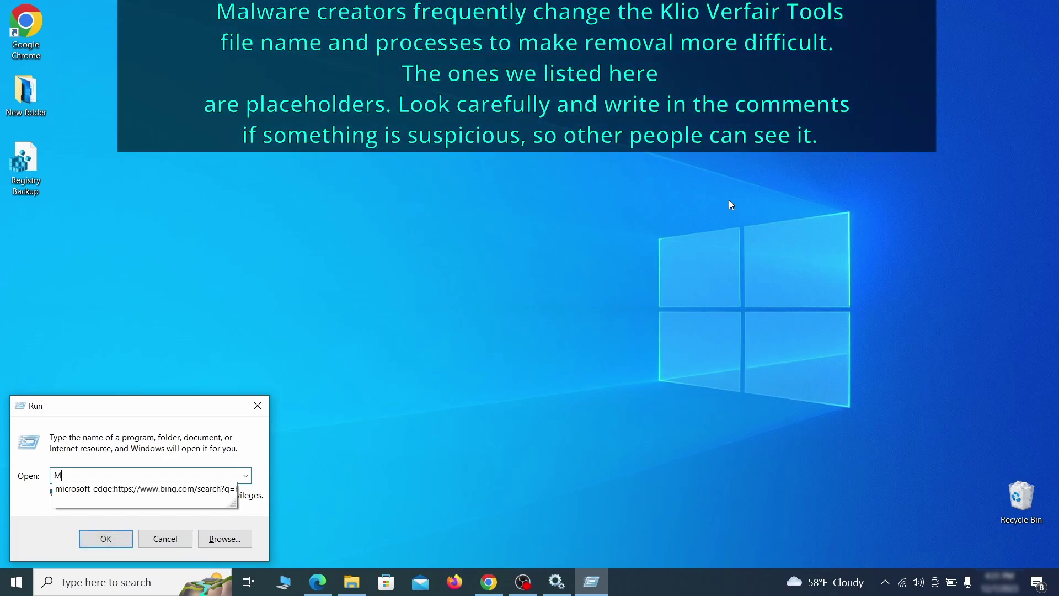
pyautogui.write('RT')
pyautogui.press('Return')
pyautogui.click(660, 388)
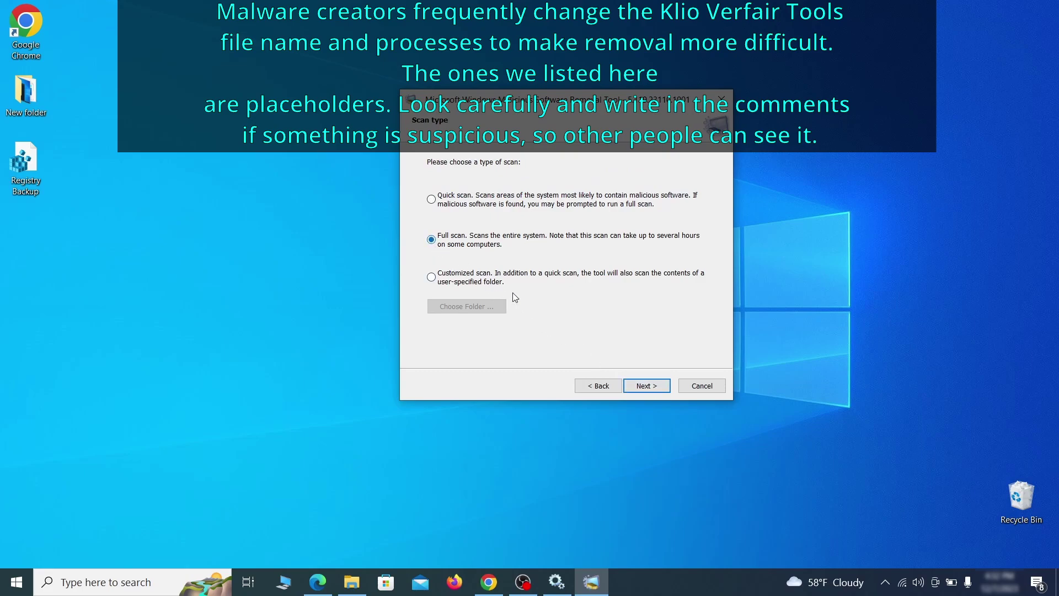
pyautogui.click(658, 389)
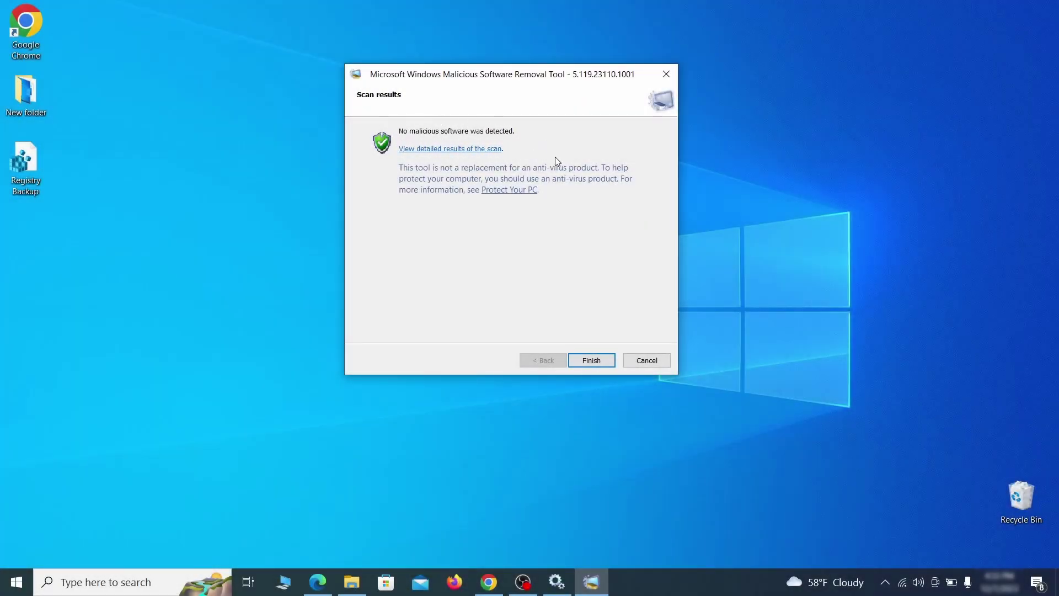
pyautogui.click(592, 361)
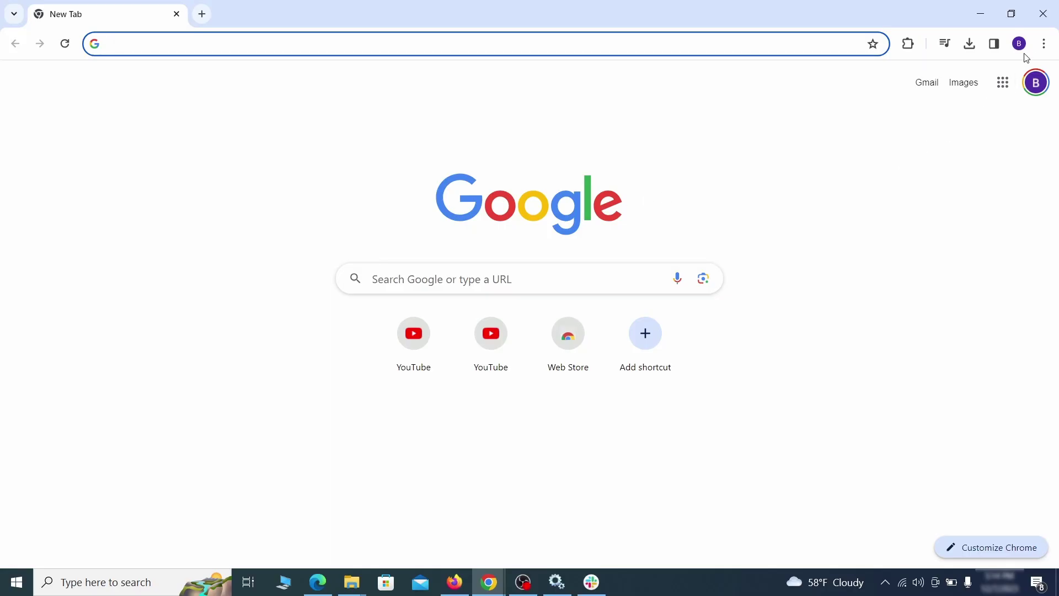
# Disable the Add to Zola Button extension in Chrome and start its removal.
pyautogui.click(1044, 44)
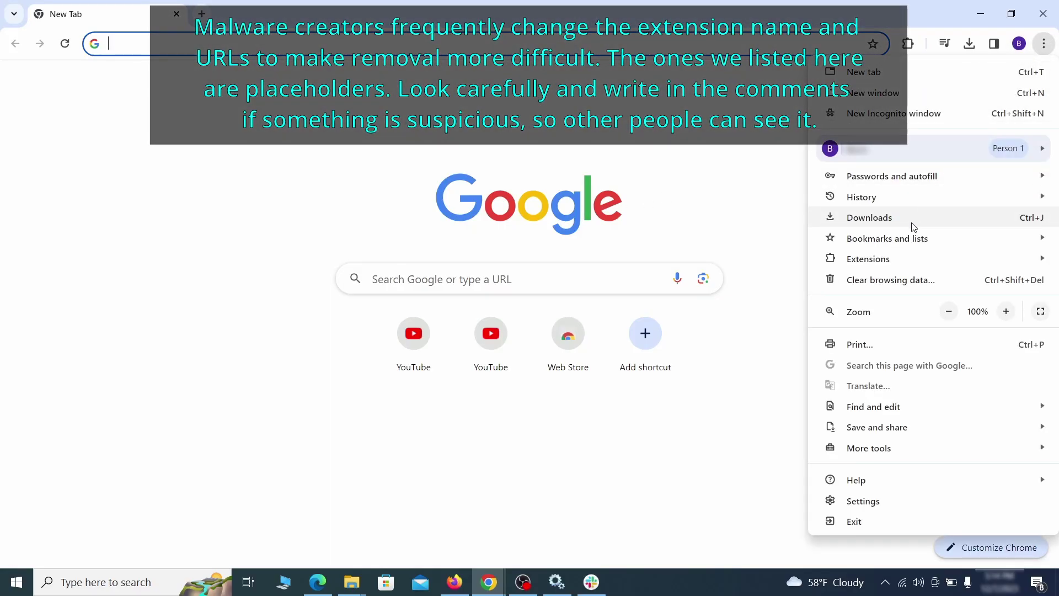
pyautogui.moveTo(895, 260)
pyautogui.click(777, 261)
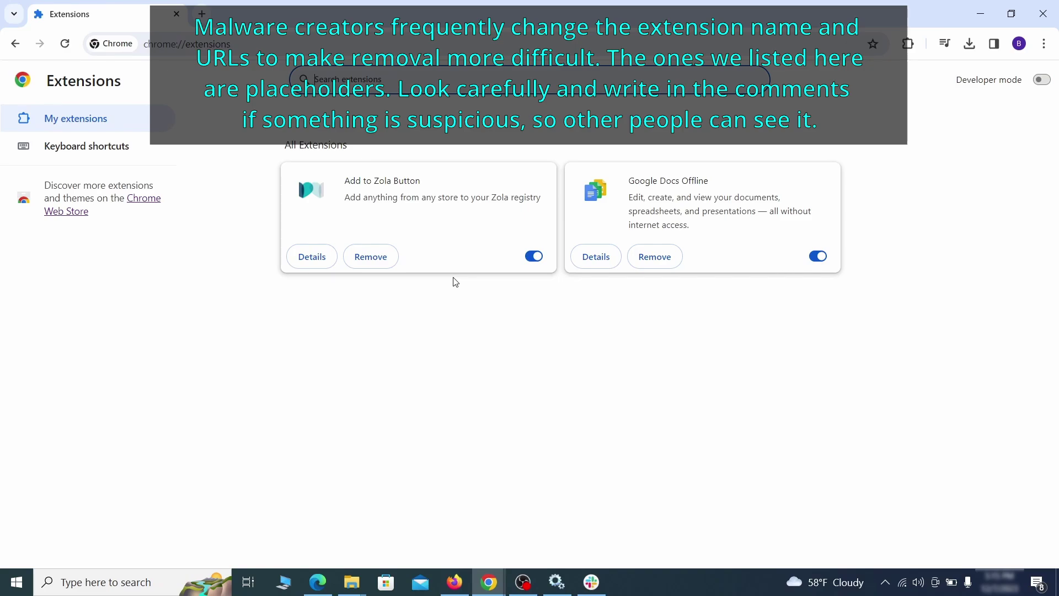
pyautogui.click(532, 256)
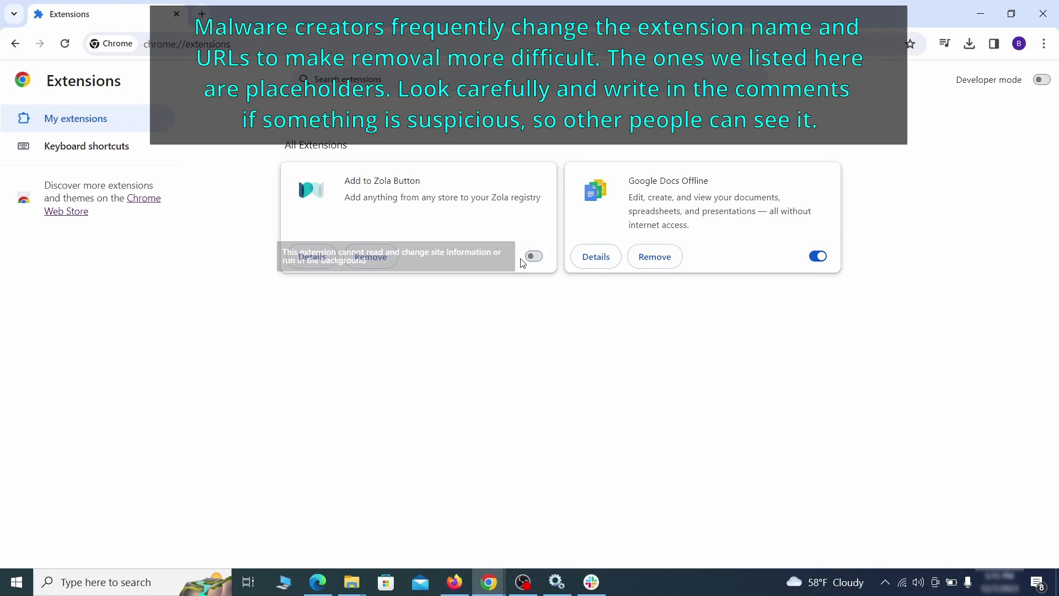
pyautogui.click(385, 262)
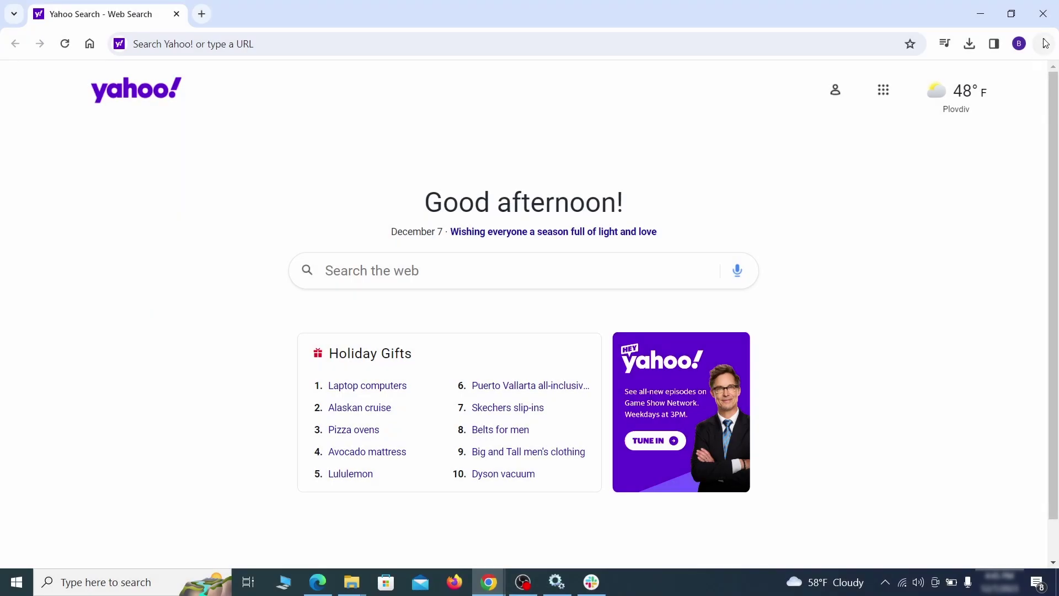
# Bring up Clear browsing data from Chrome's Privacy and security settings.
pyautogui.click(1044, 44)
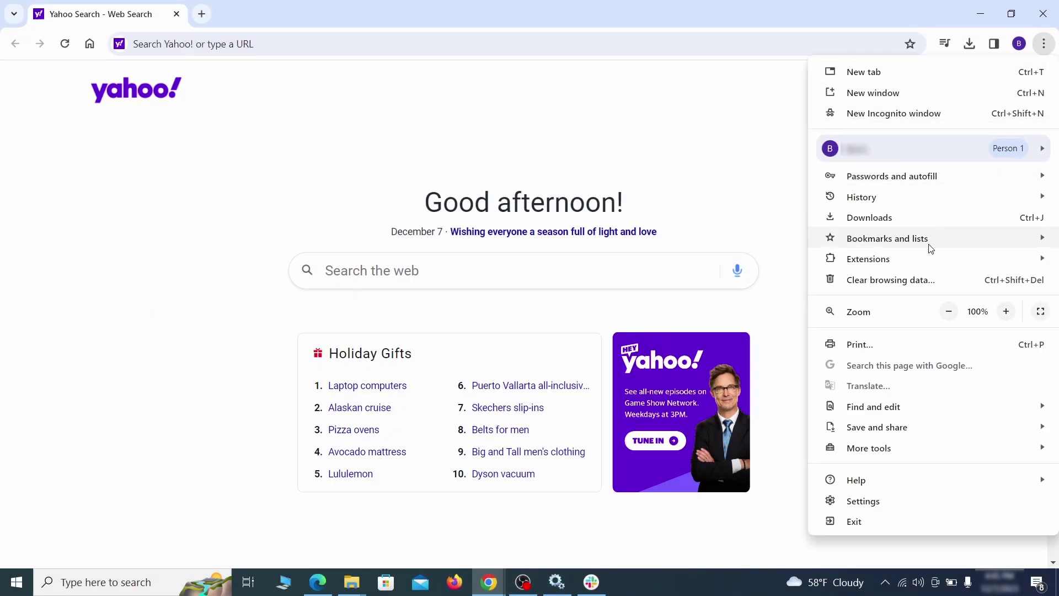
pyautogui.click(871, 499)
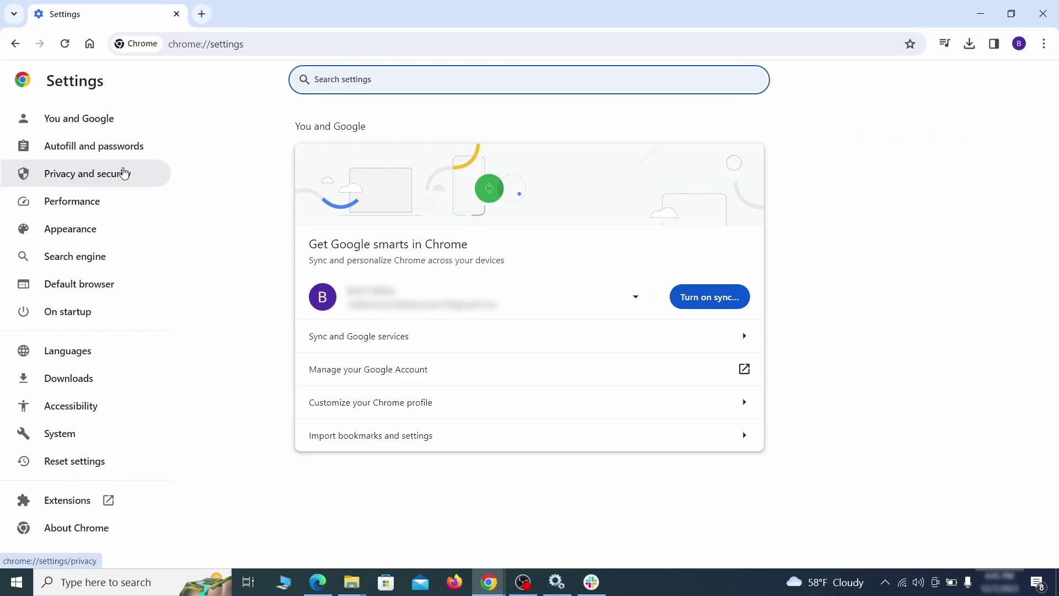
pyautogui.click(124, 172)
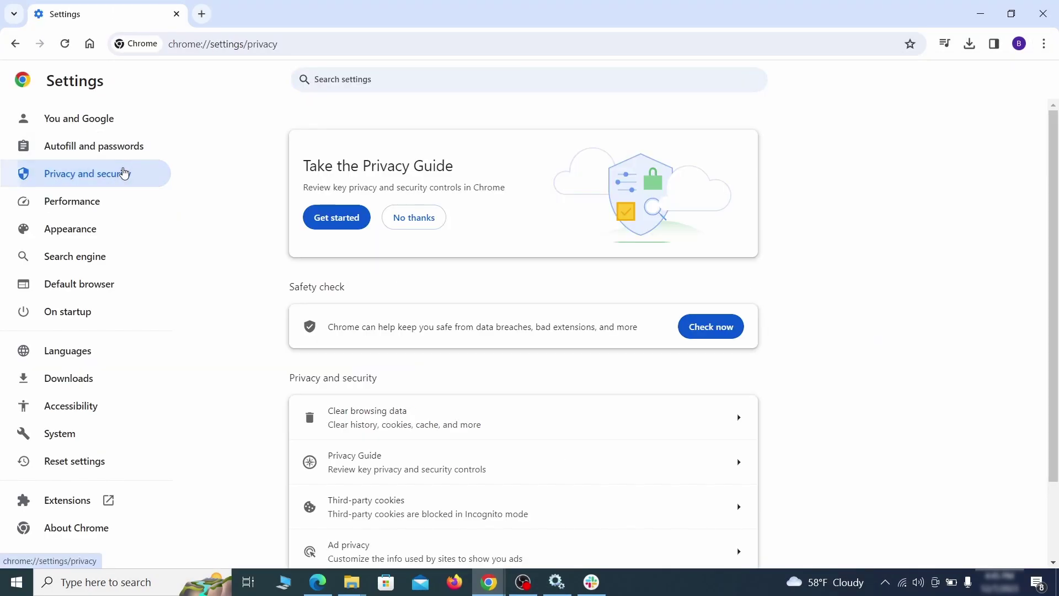
pyautogui.scroll(-1, 842, 362)
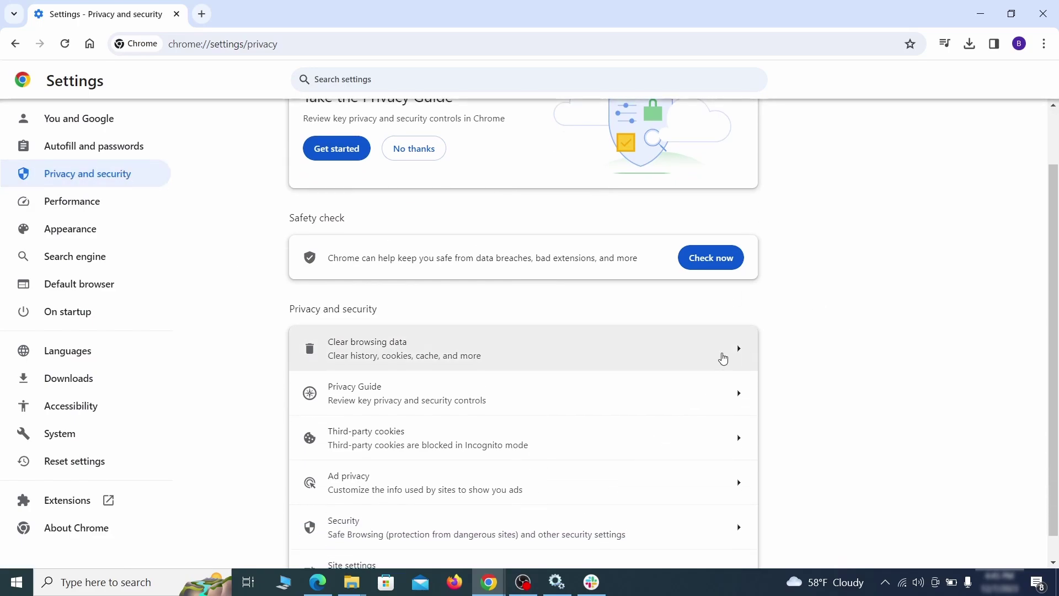
pyautogui.click(690, 357)
# On Advanced, add autofill form data, site settings and hosted app data, then clear data.
pyautogui.click(484, 197)
pyautogui.click(591, 198)
pyautogui.scroll(-2, 534, 312)
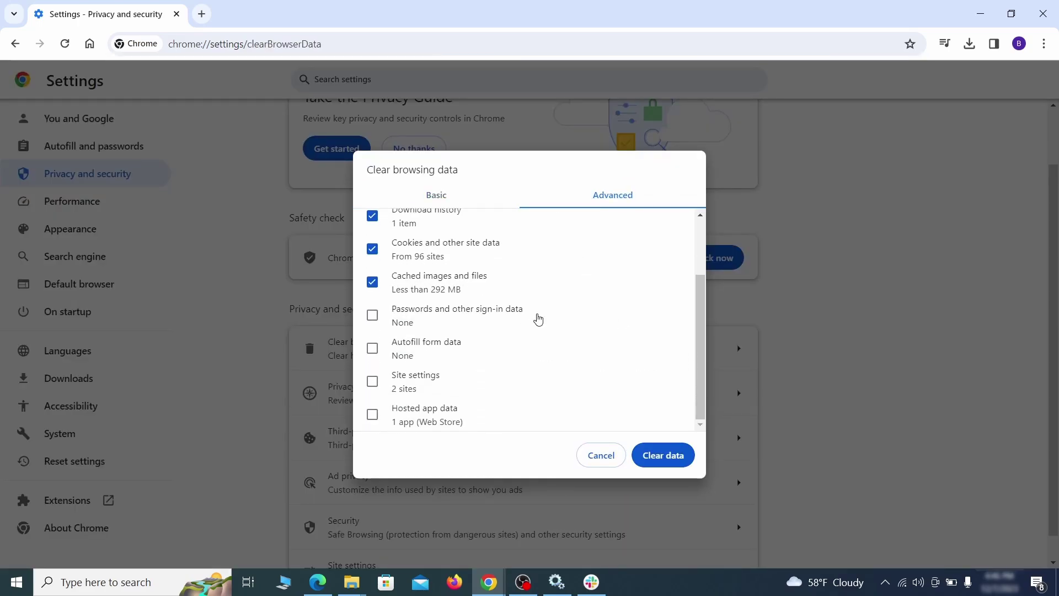
pyautogui.click(372, 349)
pyautogui.click(373, 381)
pyautogui.click(373, 415)
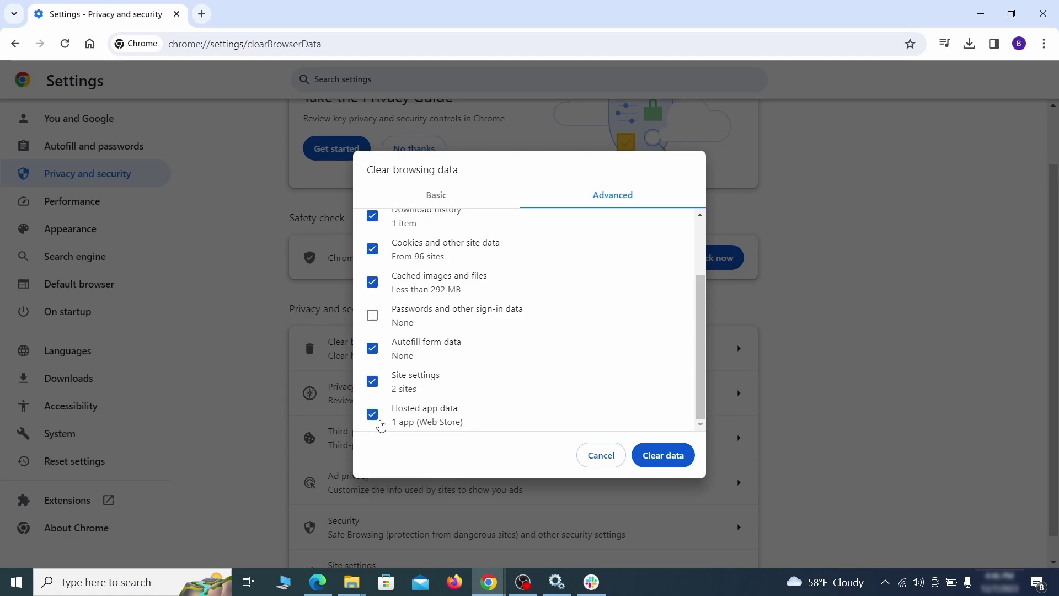
pyautogui.click(672, 461)
pyautogui.scroll(-1, 794, 362)
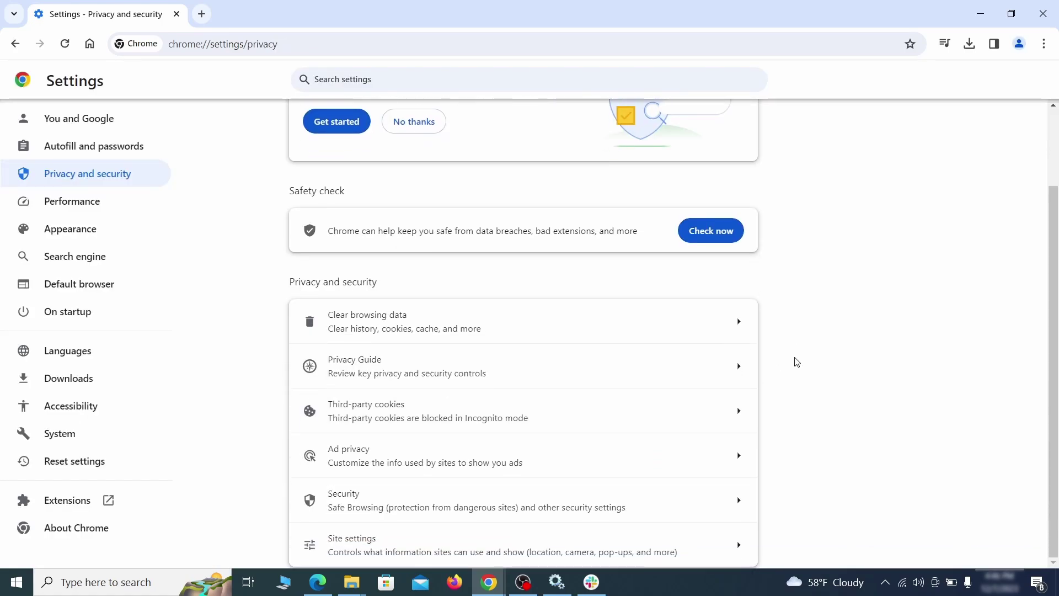
# Review which sites may use Location and Camera in Chrome's Site settings.
pyautogui.click(513, 540)
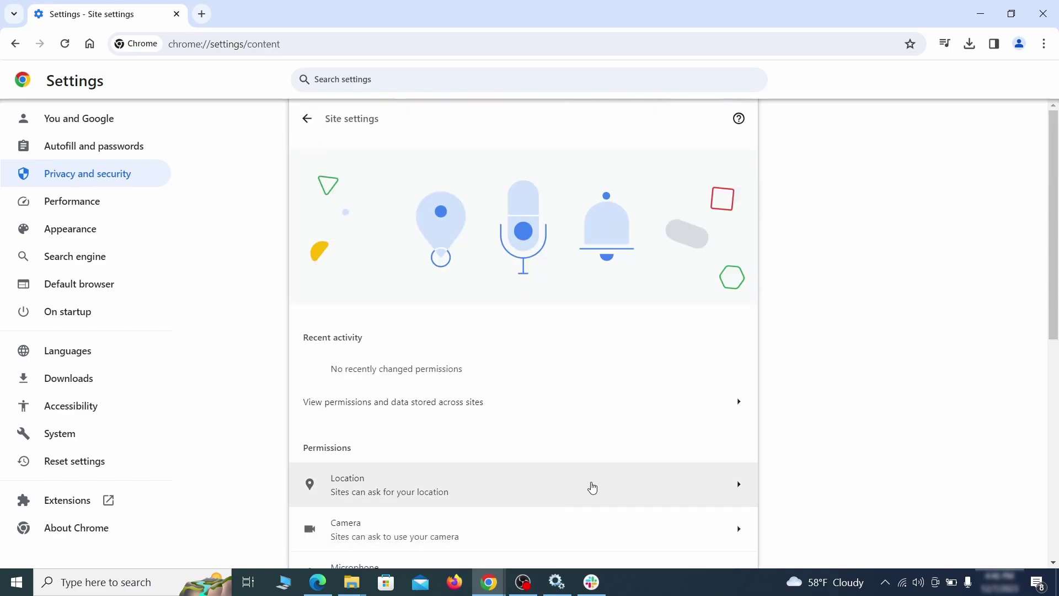
pyautogui.scroll(-3, 759, 337)
pyautogui.scroll(-1, 777, 314)
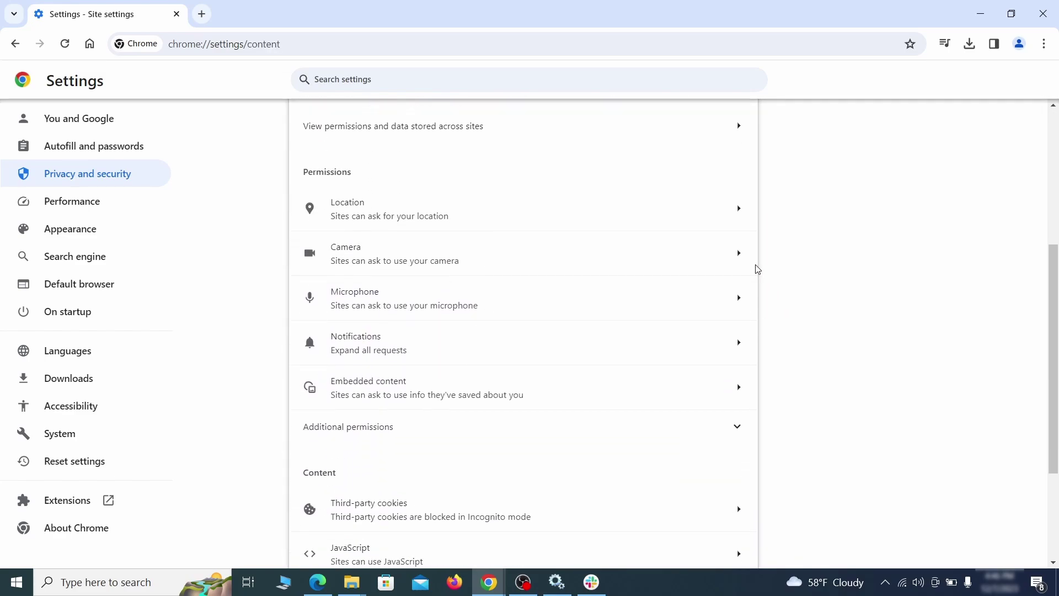
pyautogui.click(535, 215)
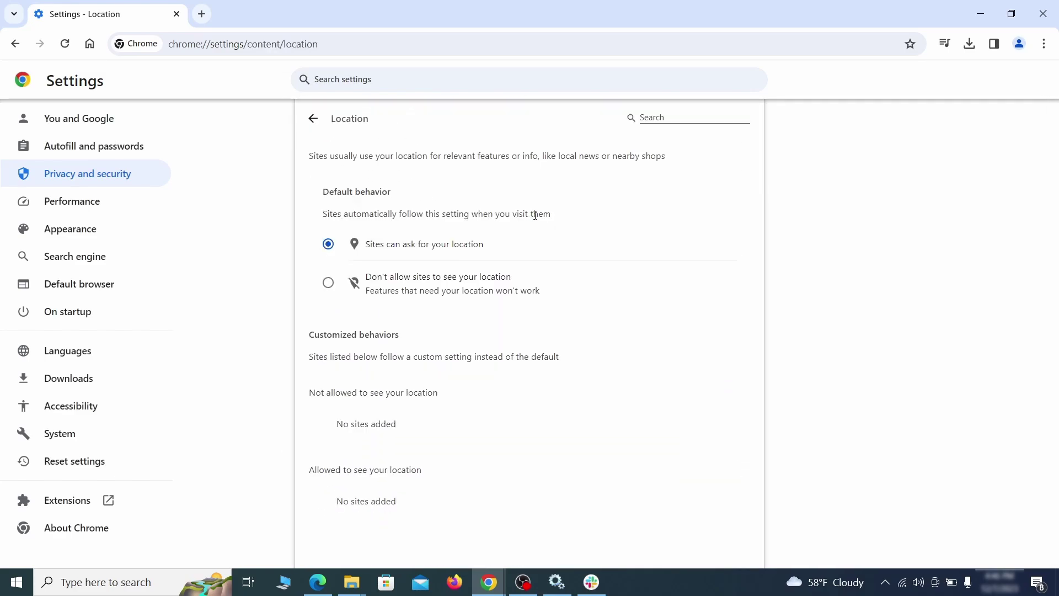
pyautogui.click(15, 44)
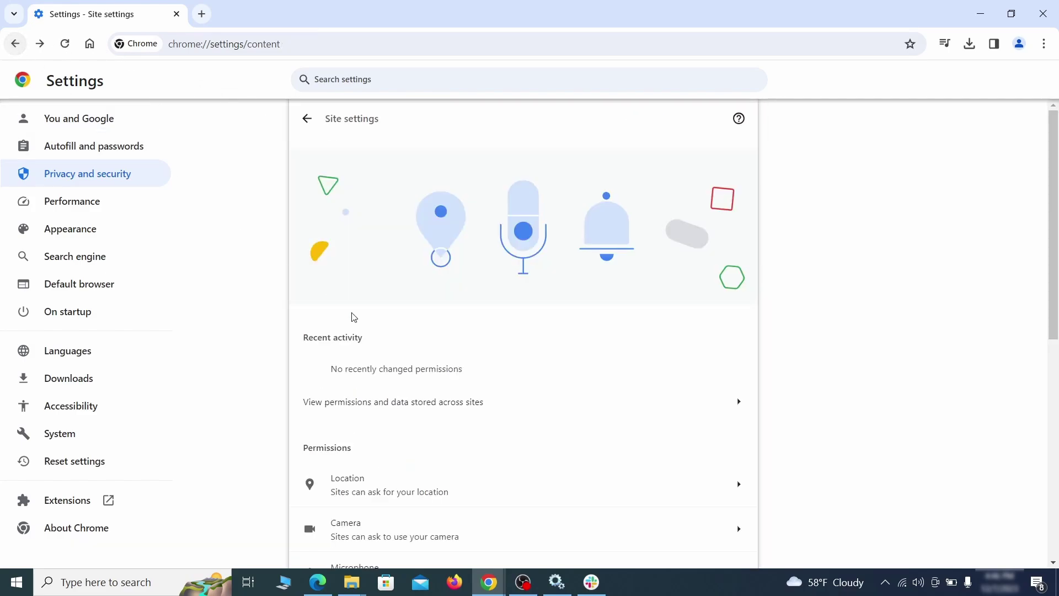
pyautogui.click(421, 260)
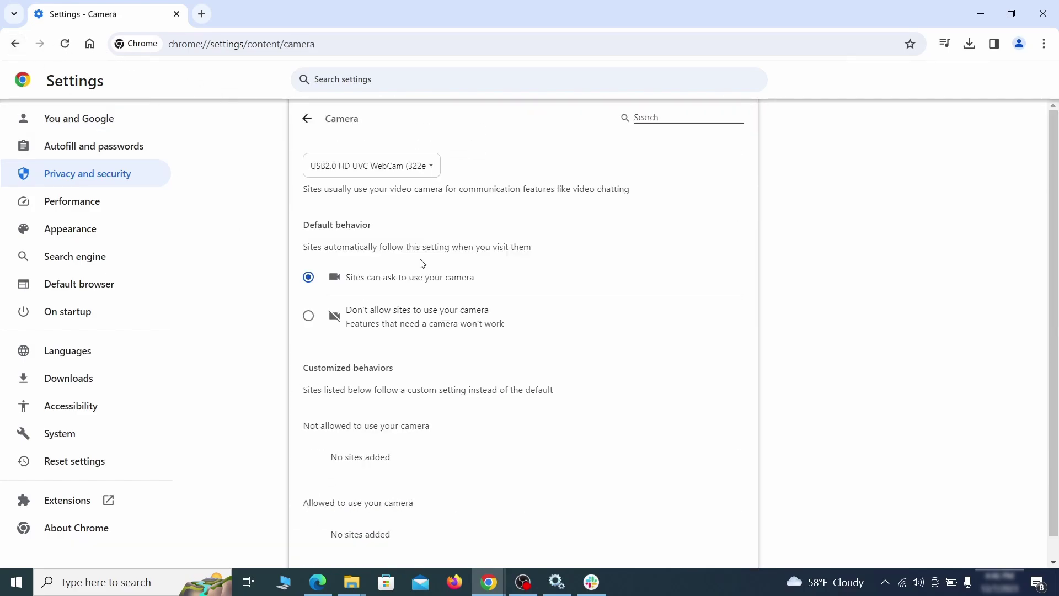
pyautogui.scroll(-1, 272, 358)
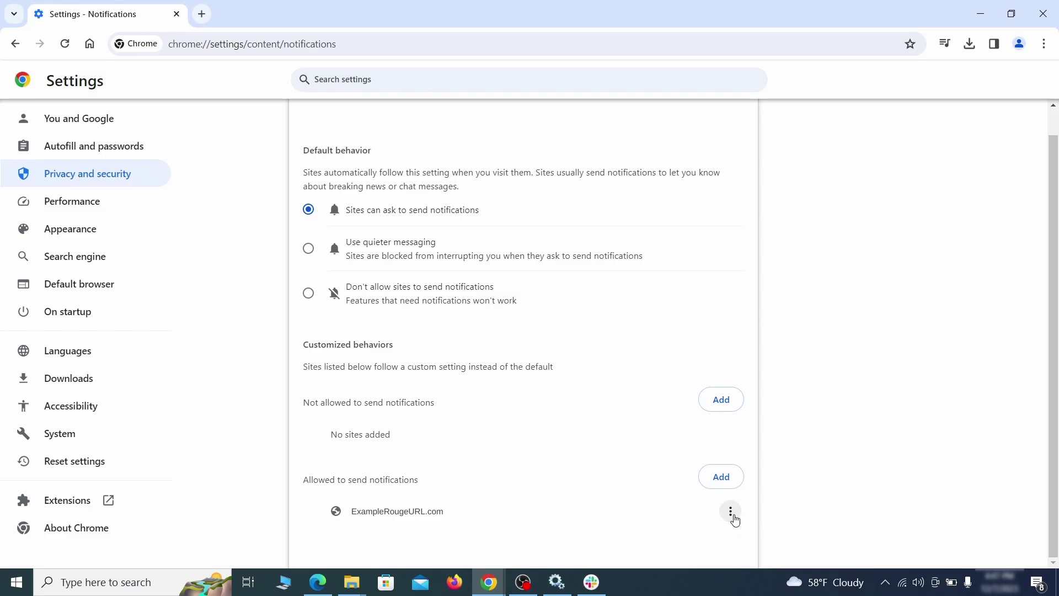
# Remove ExampleRougeURL.com from Notifications and delete its third-party cookie exception.
pyautogui.click(730, 511)
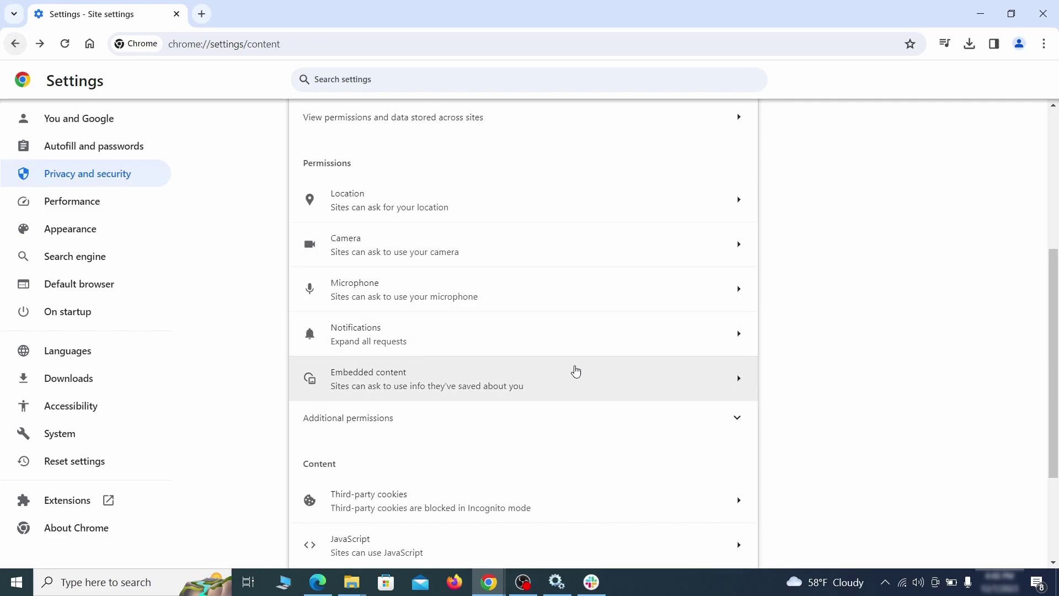
pyautogui.scroll(-3, 572, 370)
pyautogui.click(570, 374)
pyautogui.scroll(-5, 584, 408)
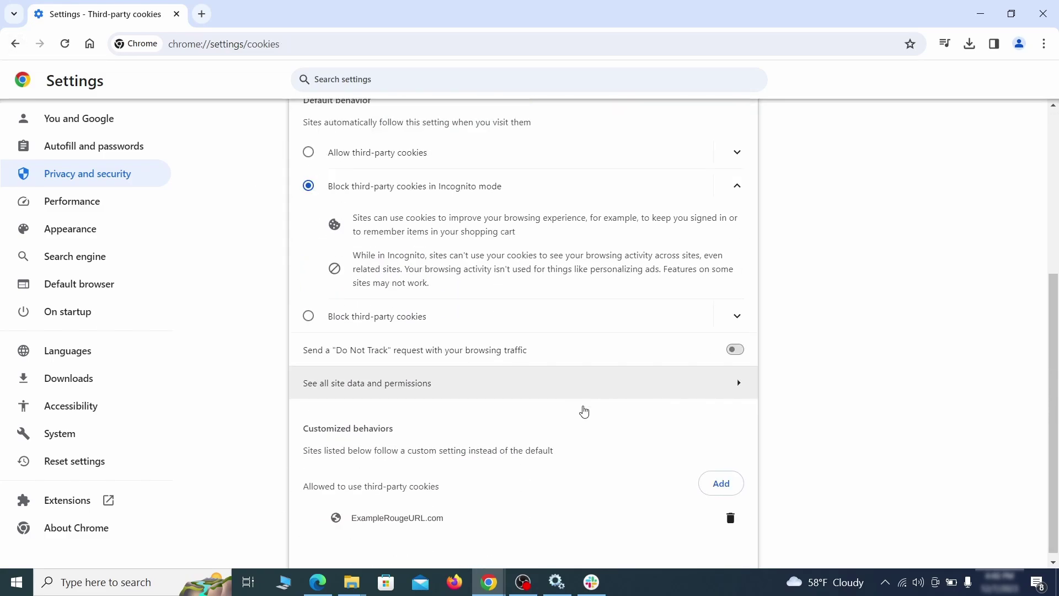
pyautogui.click(736, 525)
pyautogui.hotkey('alt', 'Left')
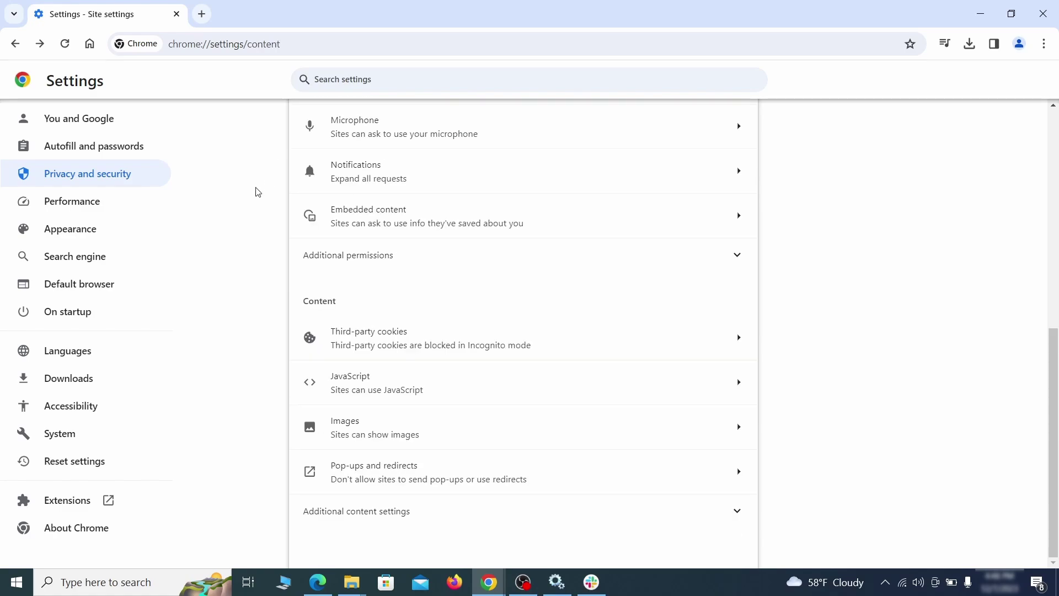
# Clear the hijacked custom home page address and turn off the home button.
pyautogui.click(143, 231)
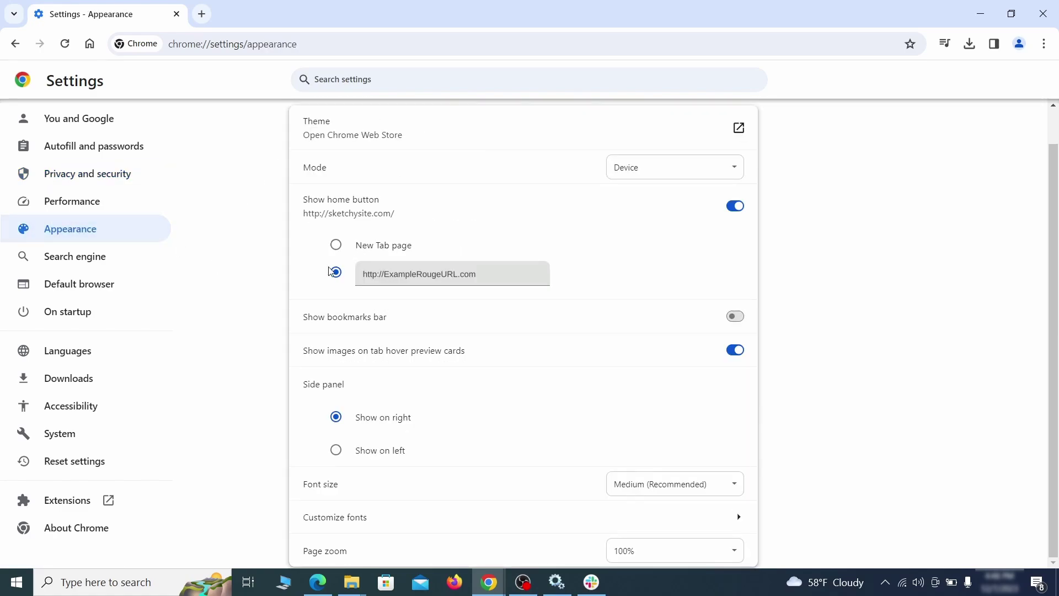
pyautogui.moveTo(472, 281); pyautogui.dragTo(351, 275)
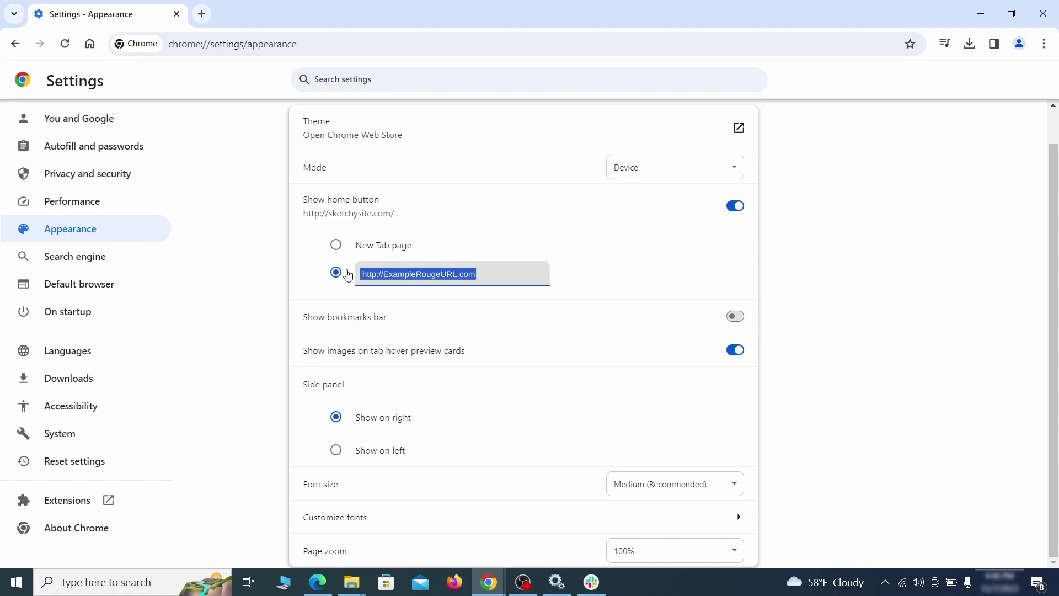
pyautogui.press('BackSpace')
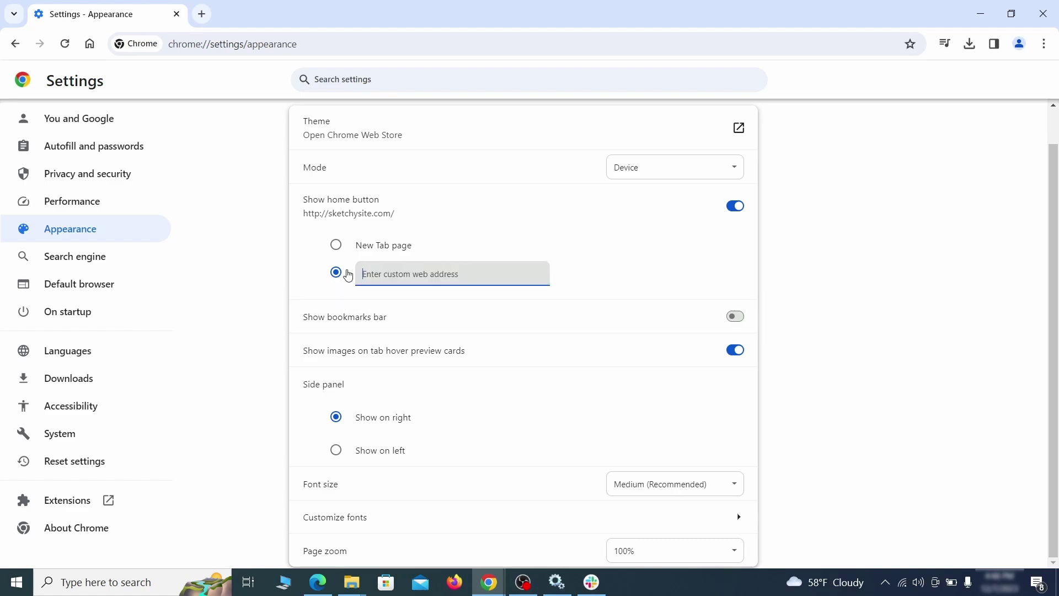
pyautogui.click(430, 208)
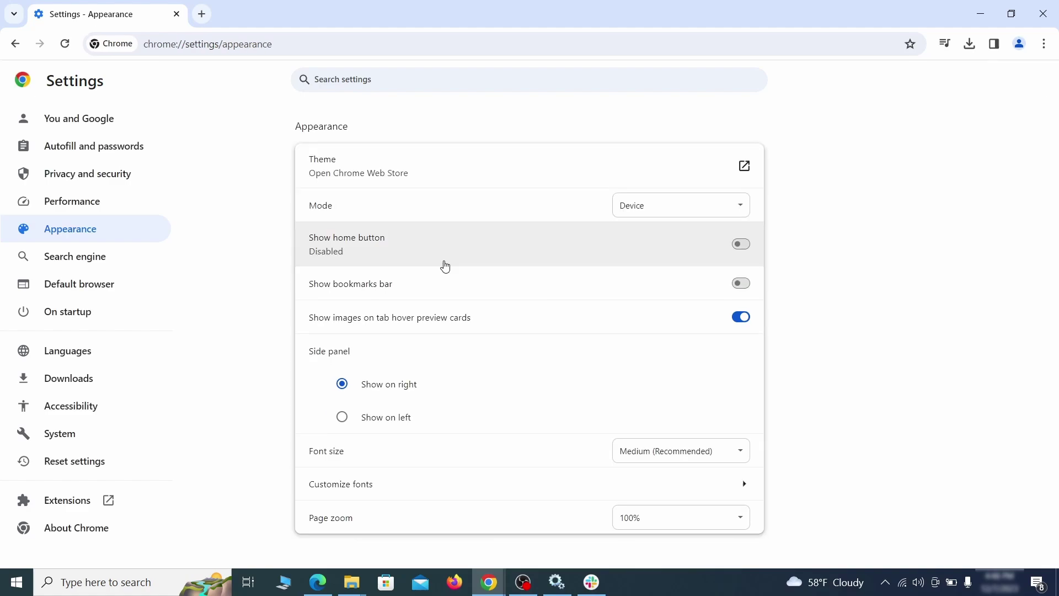
# Make Google the search engine and delete the ExampleRougeURL.com site search.
pyautogui.click(108, 258)
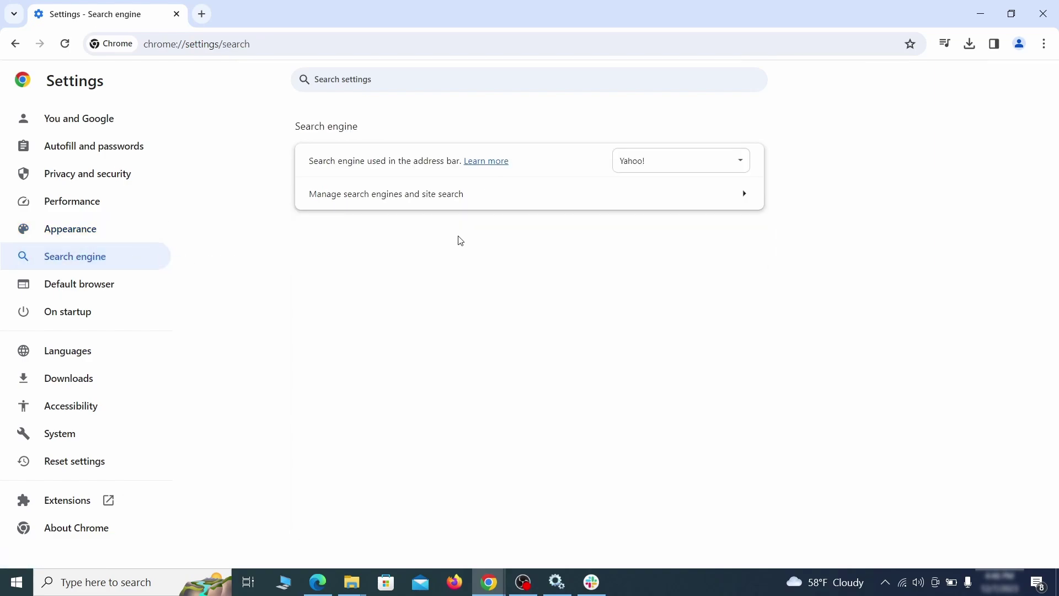
pyautogui.click(724, 165)
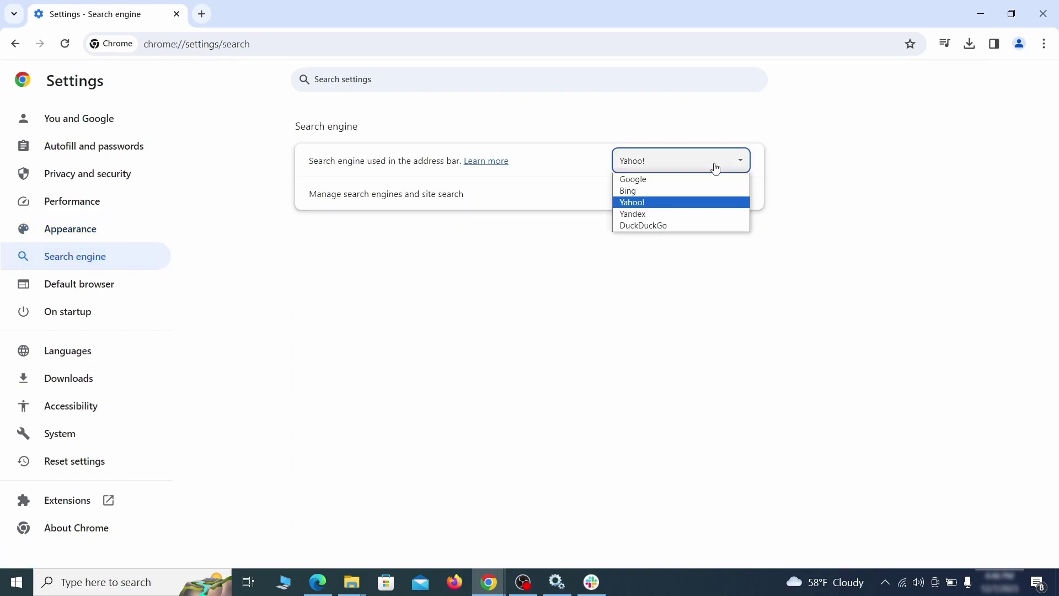
pyautogui.click(694, 180)
pyautogui.click(680, 200)
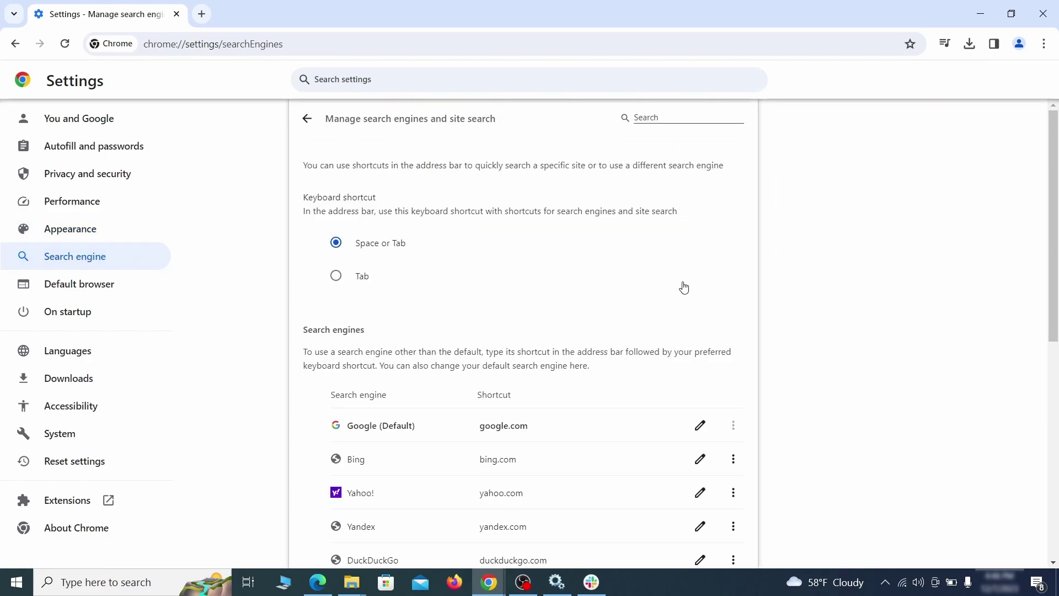
pyautogui.scroll(-8, 684, 287)
pyautogui.click(733, 338)
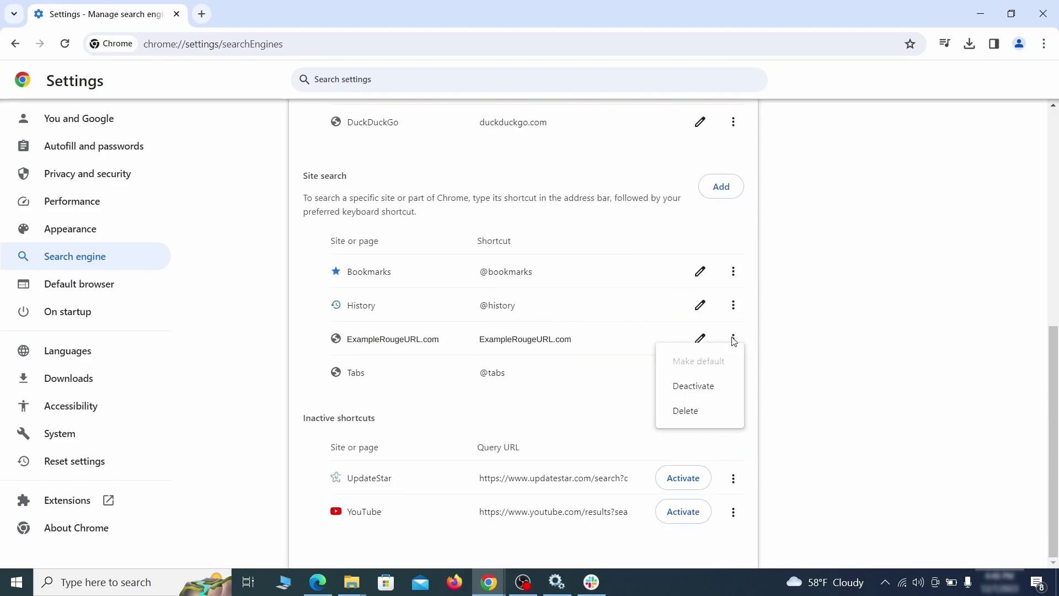
pyautogui.click(686, 412)
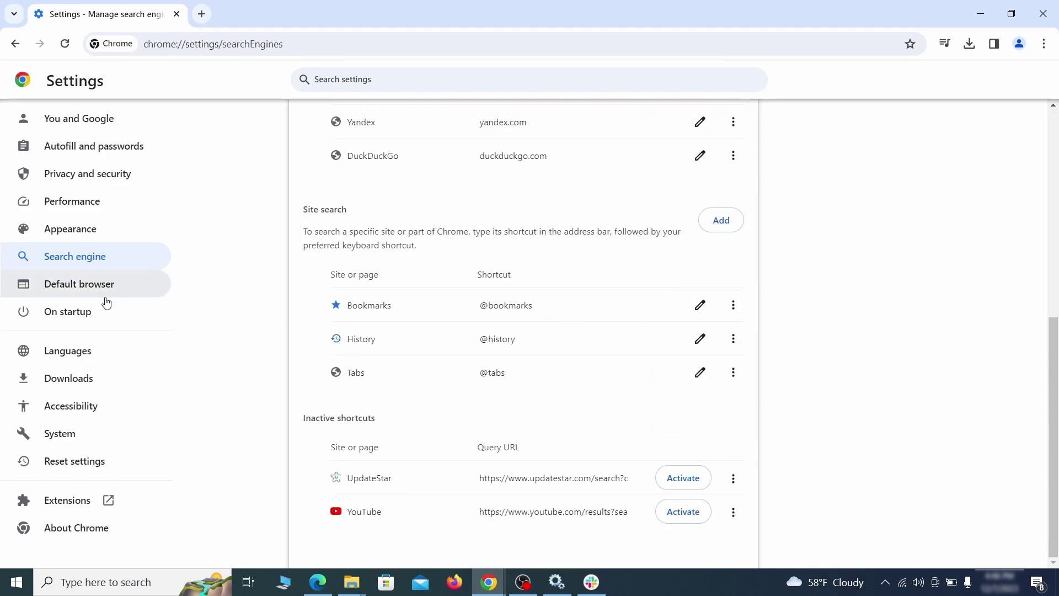
# Remove ExampleRougeURL.com from the On startup pages.
pyautogui.click(79, 311)
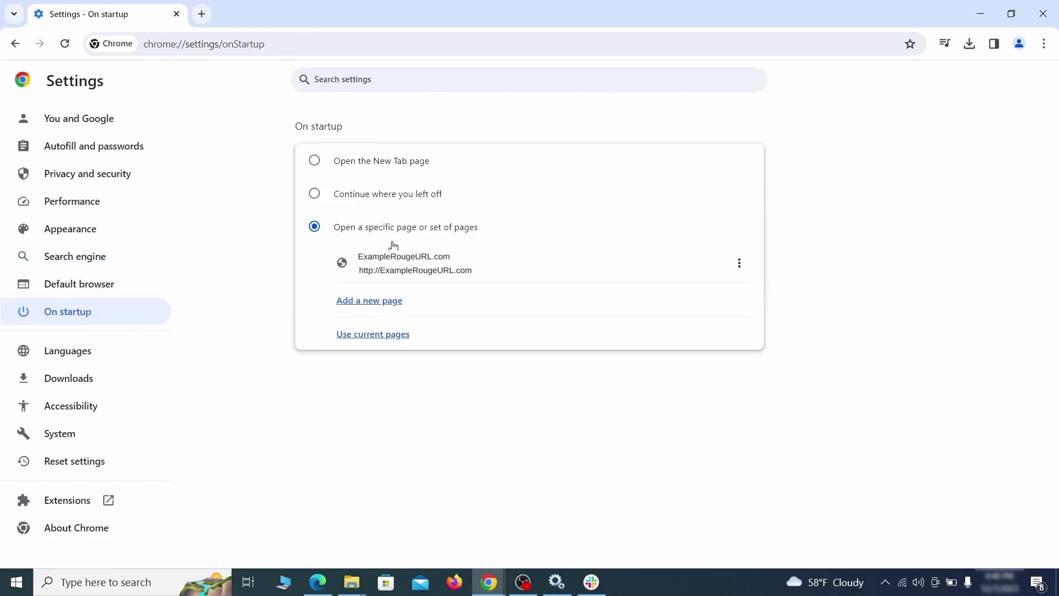
pyautogui.click(739, 263)
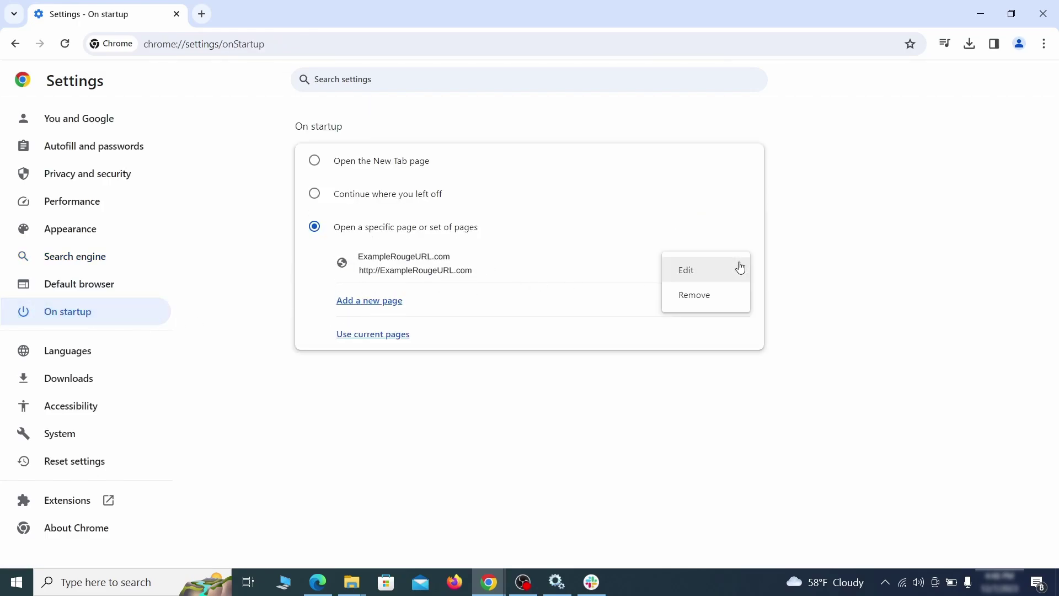
pyautogui.click(708, 297)
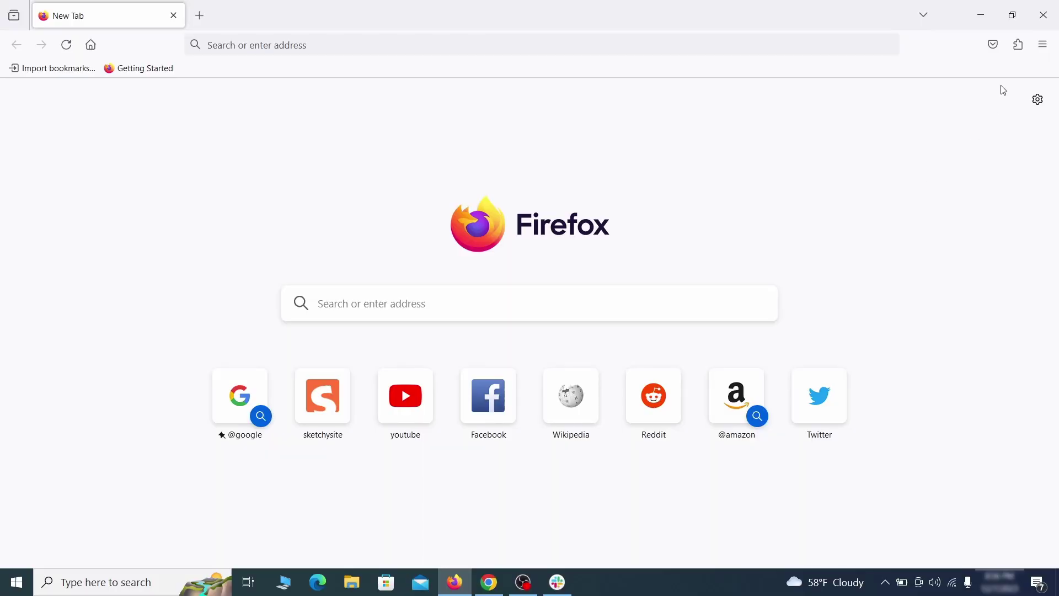
# Disable Contenu+ in Firefox's extension manager and confirm its removal.
pyautogui.click(1018, 44)
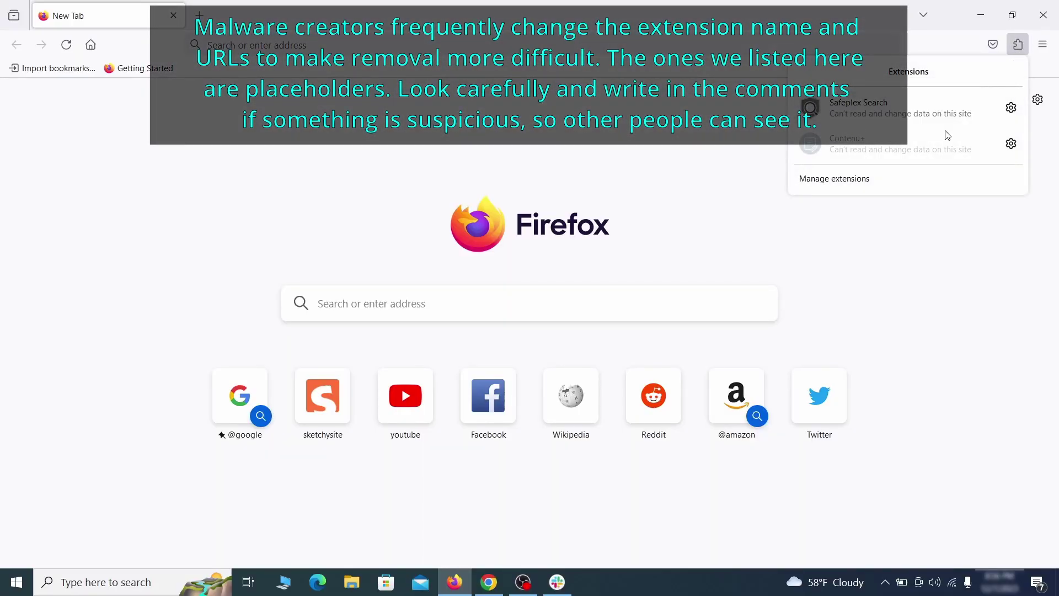
pyautogui.click(891, 181)
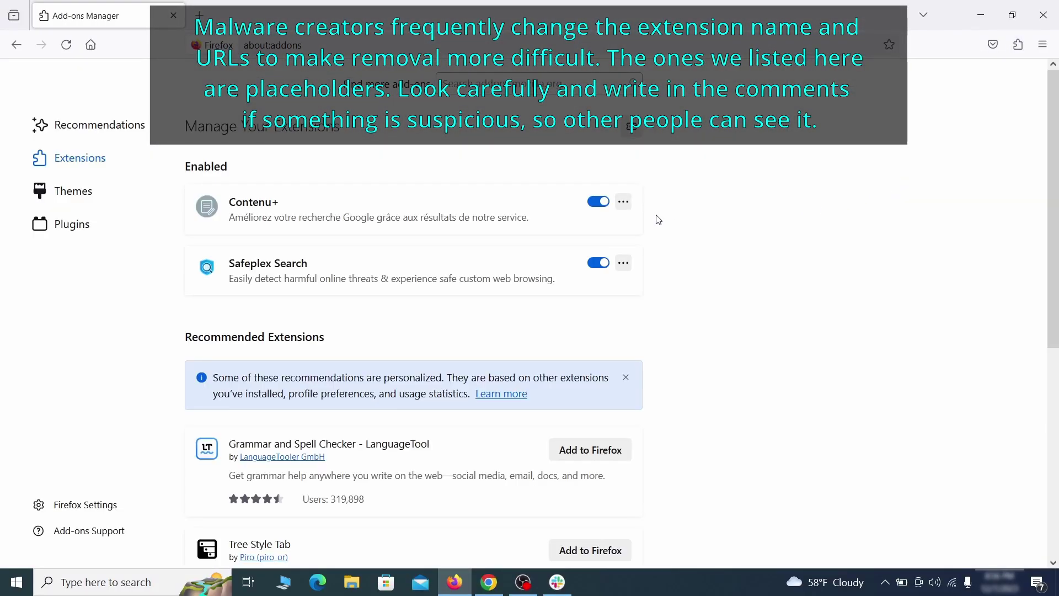
pyautogui.click(599, 201)
pyautogui.click(623, 201)
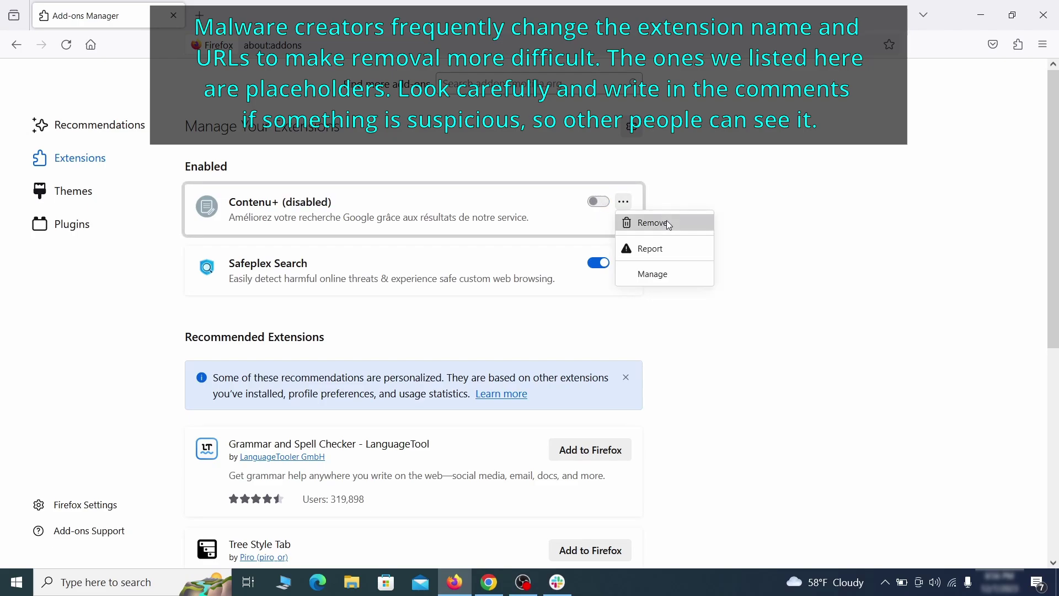
pyautogui.click(667, 222)
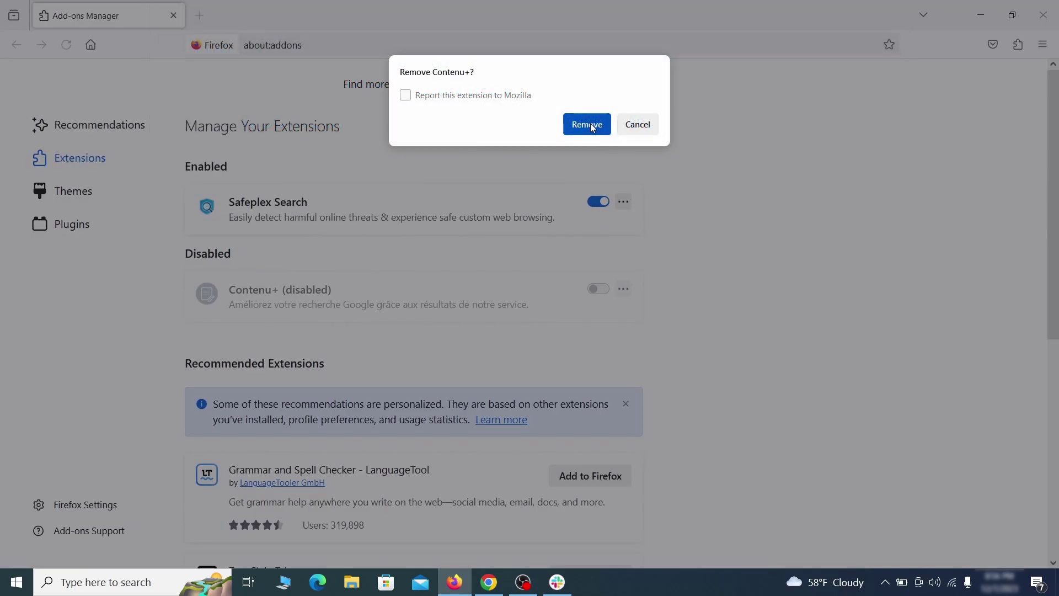
pyautogui.click(586, 124)
pyautogui.click(1043, 44)
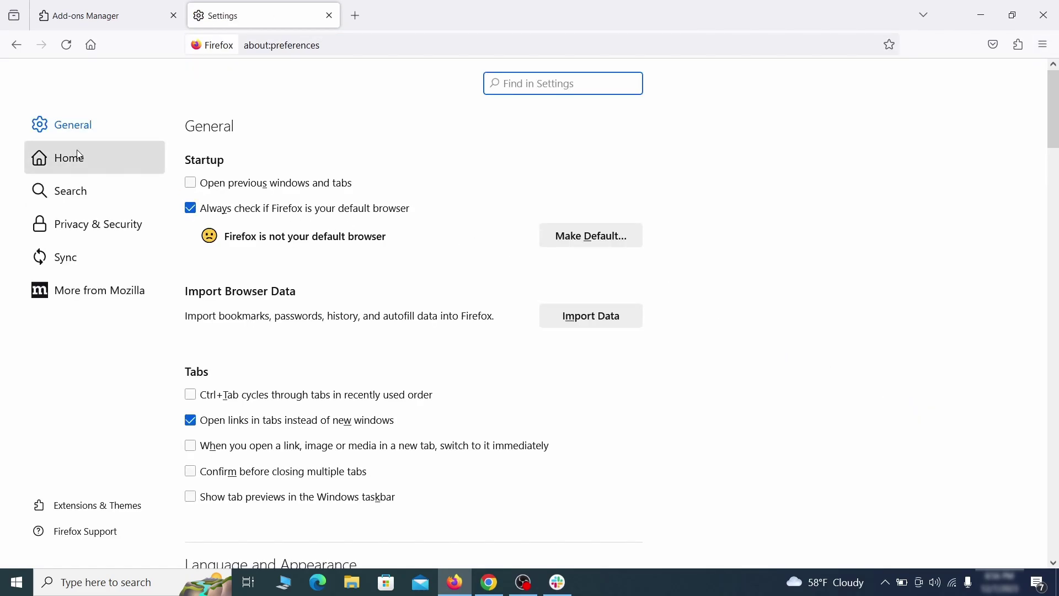
# Delete ExampleRougeURL.com from the Homepage and new windows field in Home settings.
pyautogui.click(78, 158)
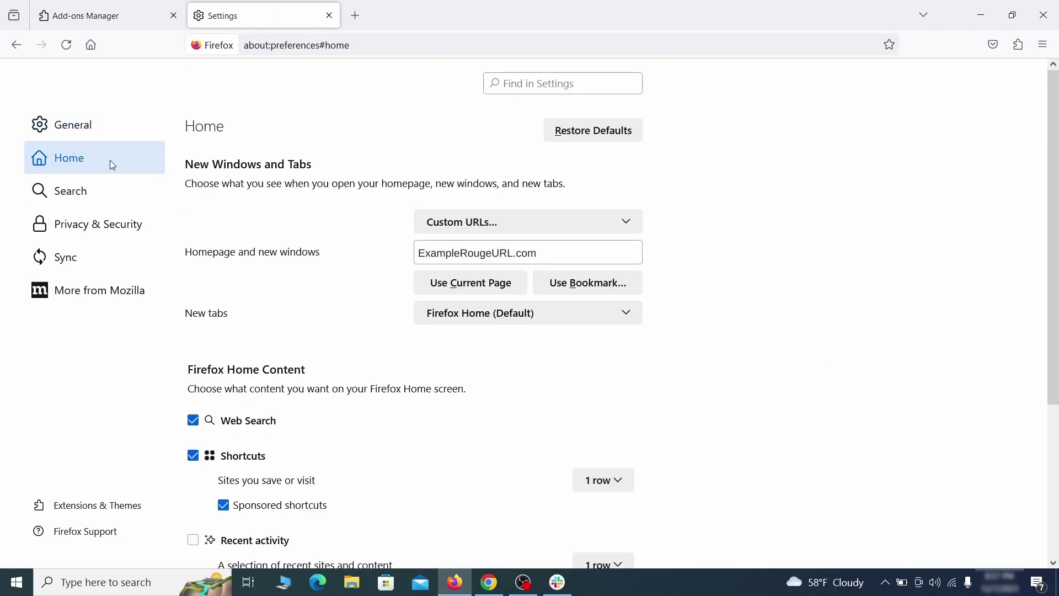
pyautogui.tripleClick(534, 253)
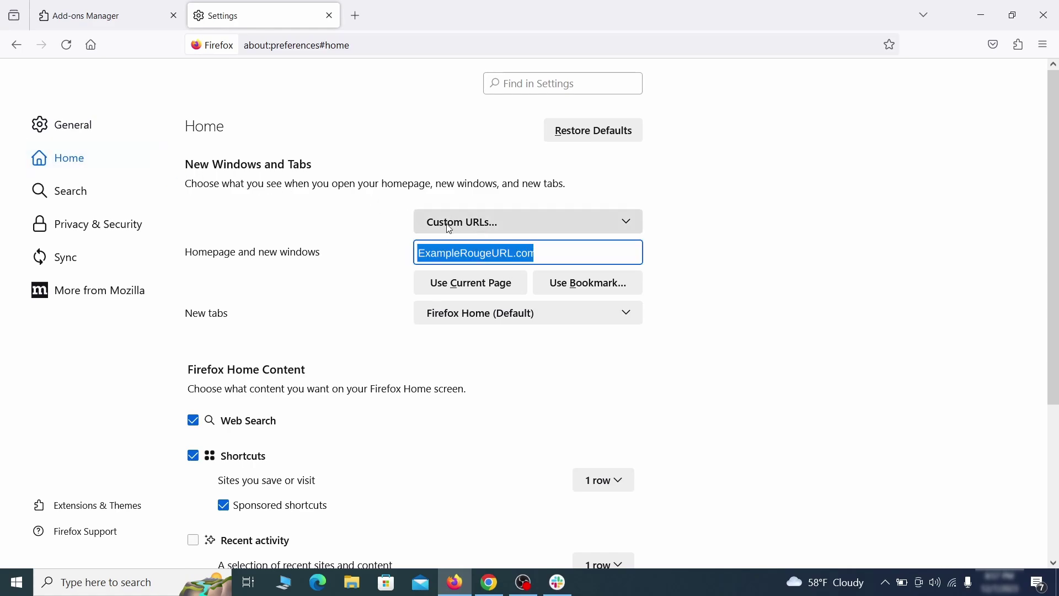
pyautogui.press('BackSpace')
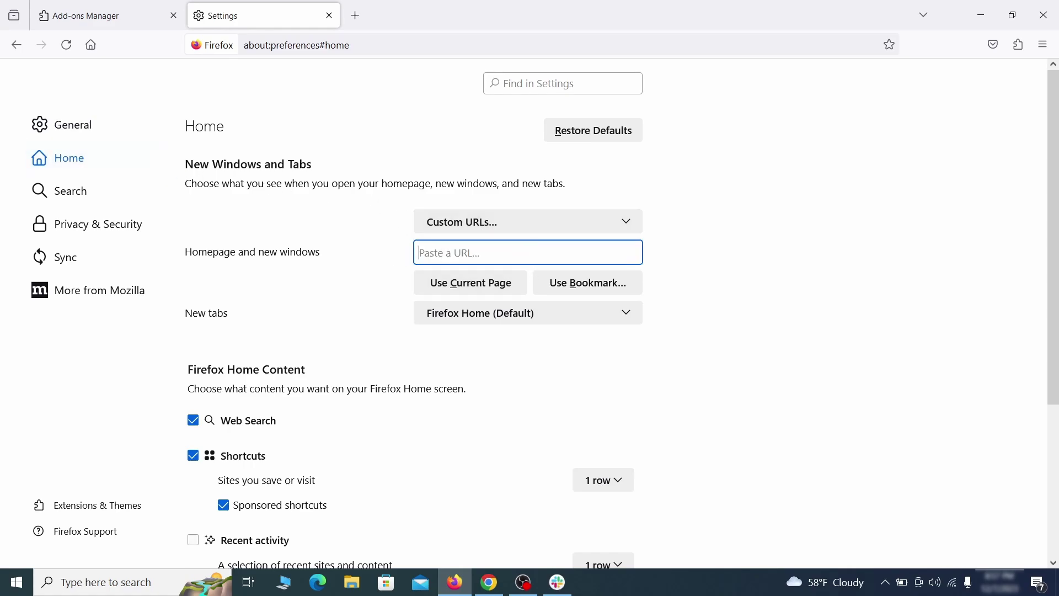
# Make Google the default search engine in Firefox's Search settings.
pyautogui.click(76, 192)
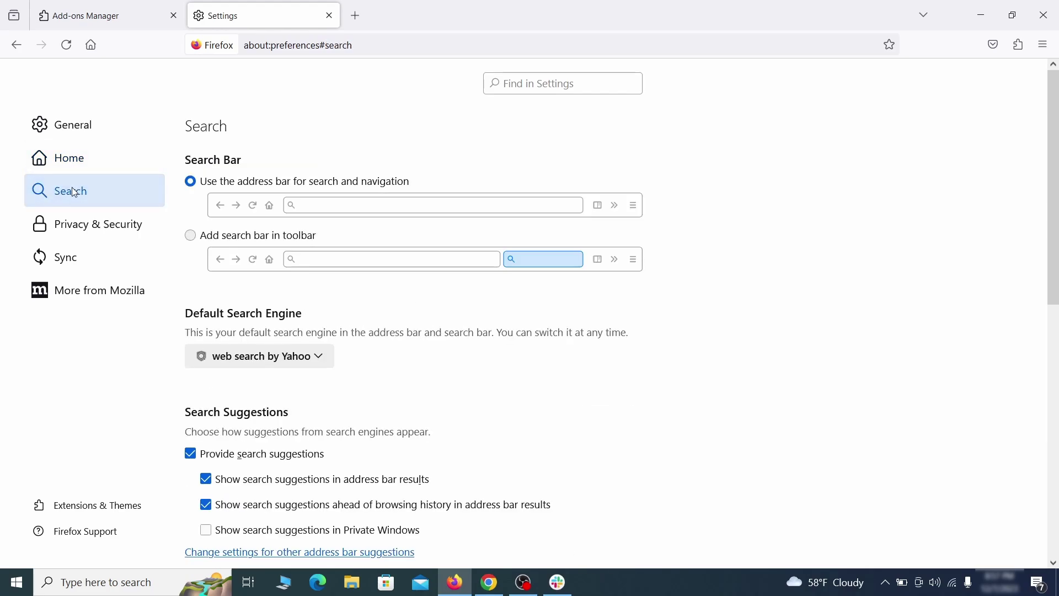
pyautogui.scroll(-2, 378, 295)
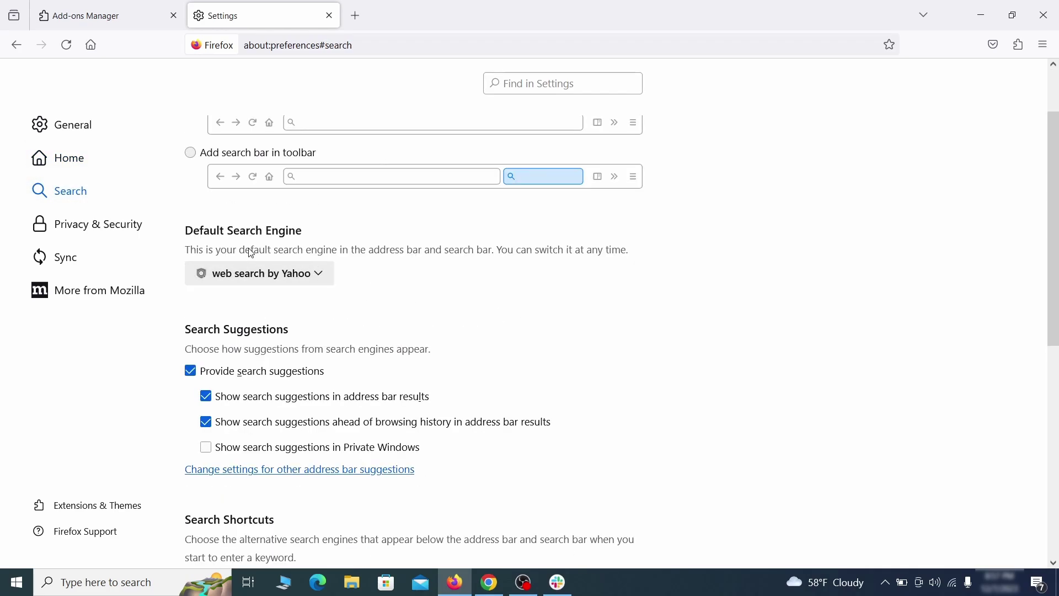
pyautogui.click(313, 278)
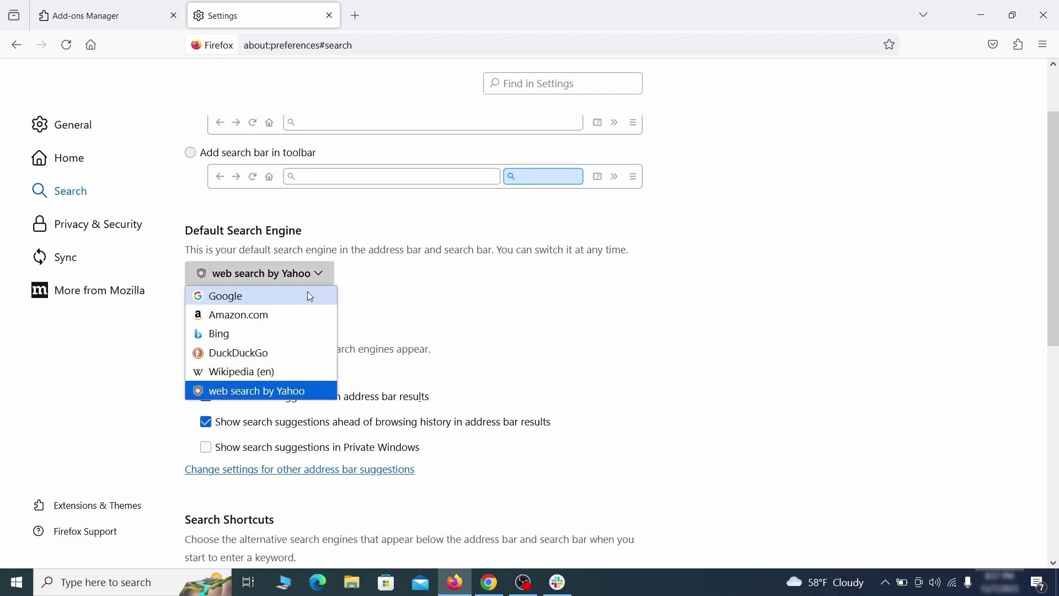
pyautogui.click(305, 295)
# Remove the web search by Yahoo (Safeplex Search) entry from Search Shortcuts.
pyautogui.scroll(-4, 502, 310)
pyautogui.scroll(-3, 567, 286)
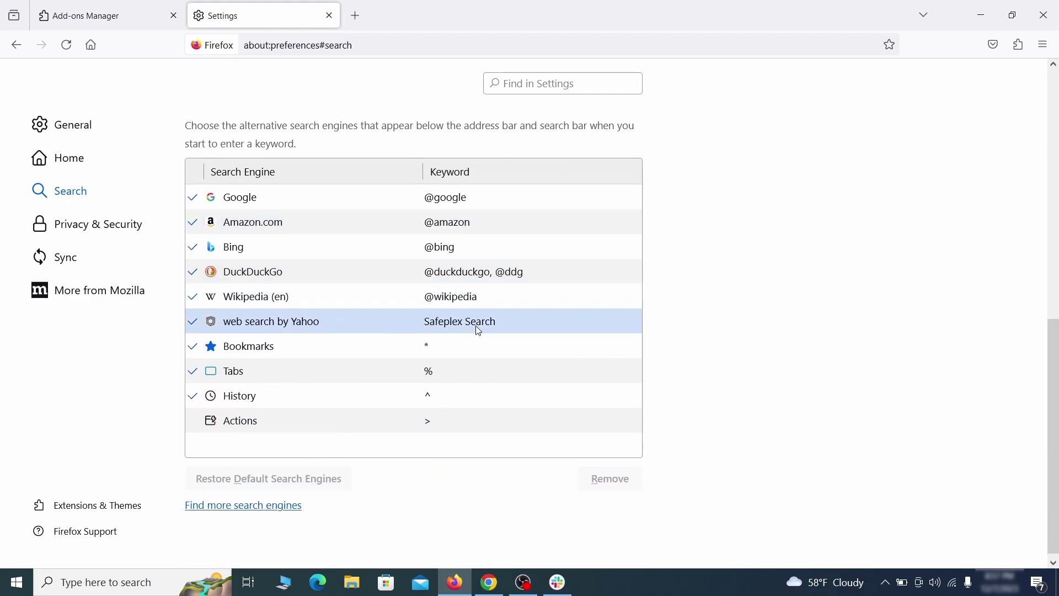
pyautogui.click(525, 326)
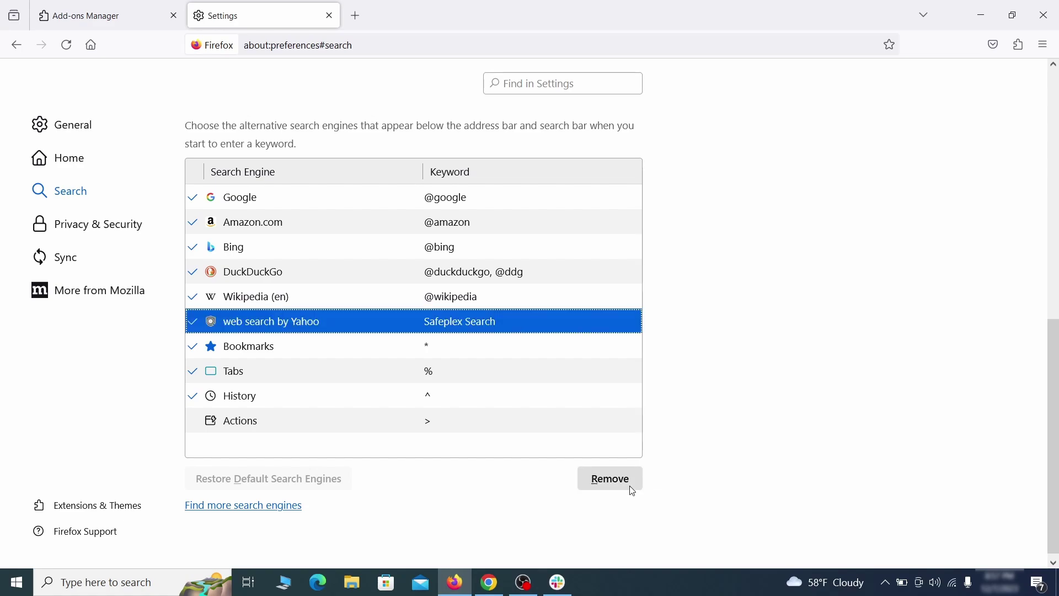
pyautogui.click(633, 490)
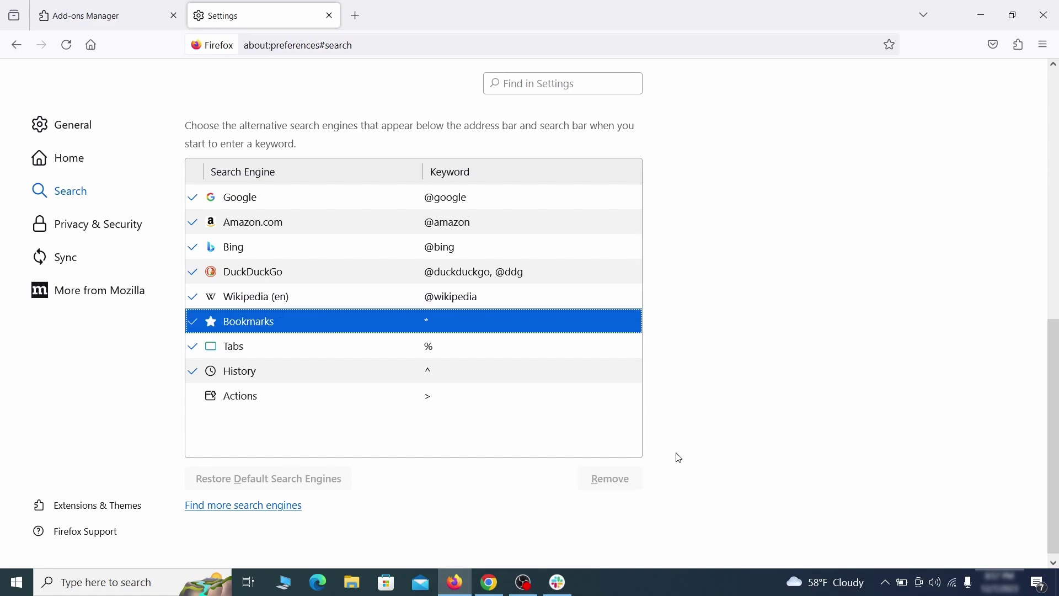
pyautogui.scroll(3, 441, 320)
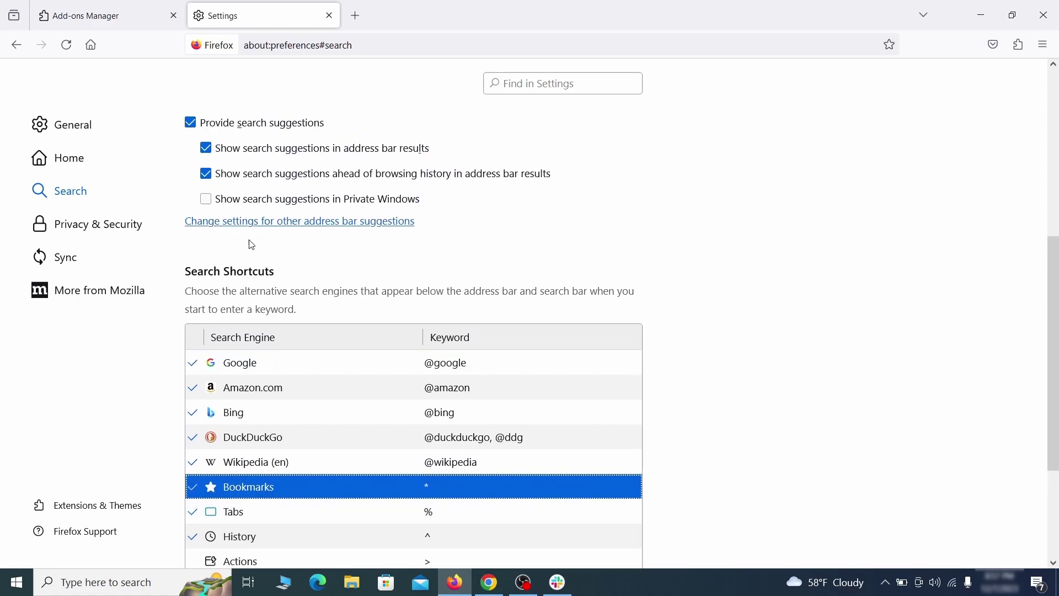
# Clear all of Firefox's cookies, site data and cached web content.
pyautogui.click(101, 221)
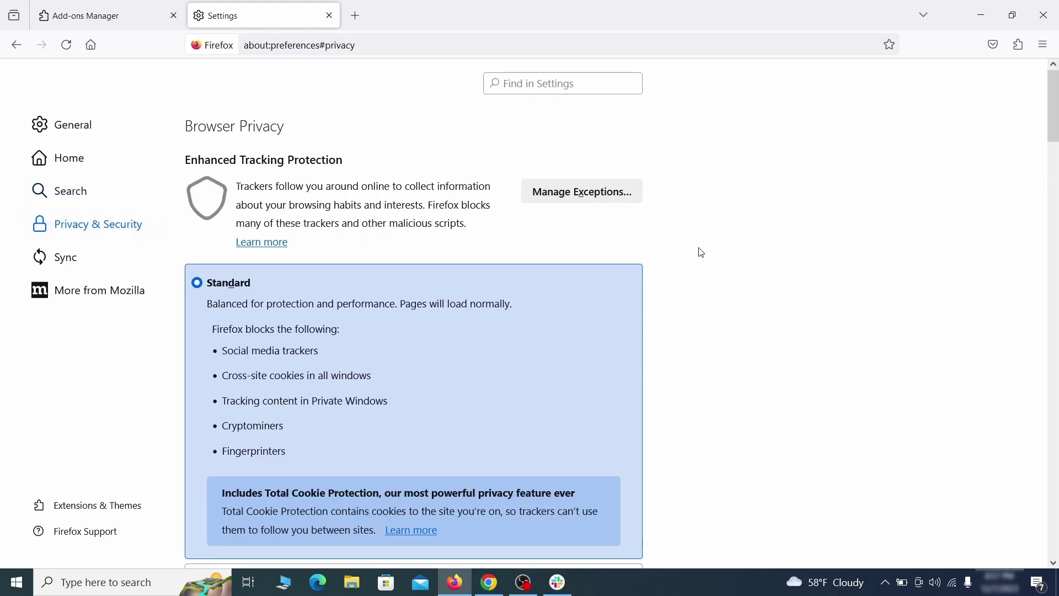
pyautogui.scroll(-8, 703, 253)
pyautogui.click(591, 351)
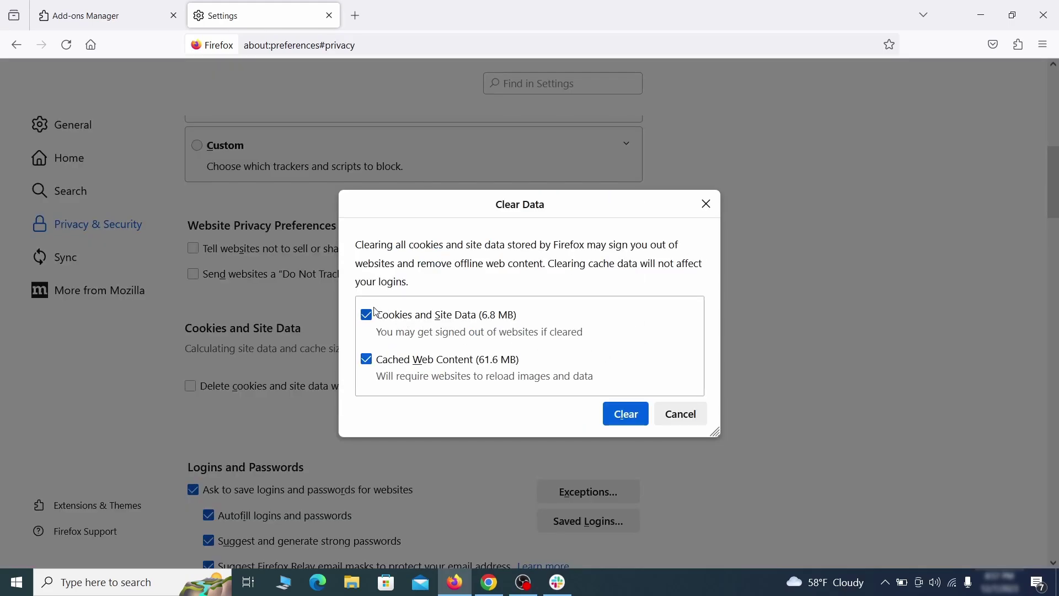
pyautogui.click(639, 417)
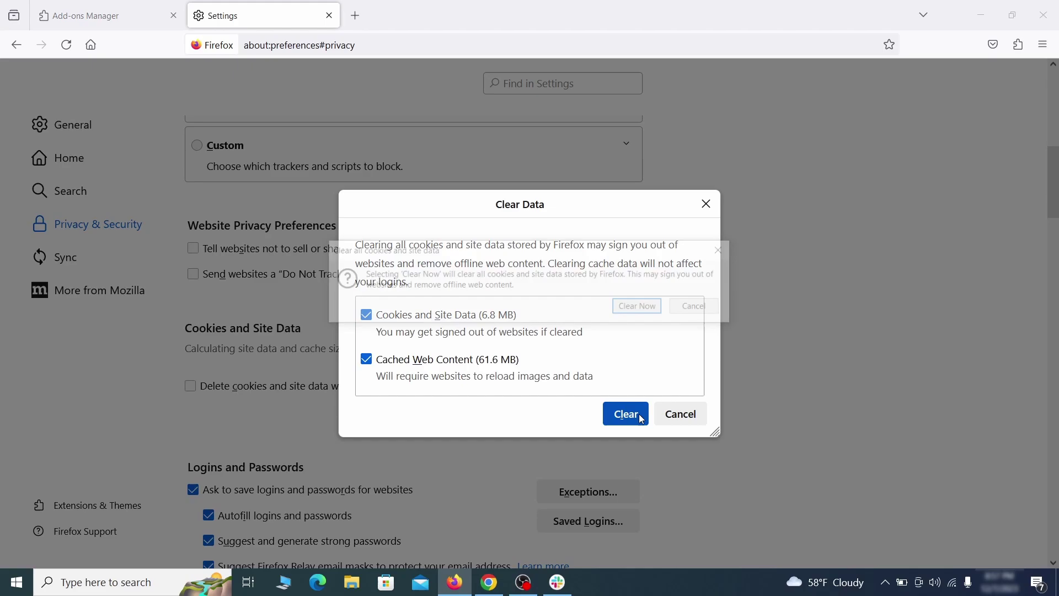
pyautogui.click(646, 309)
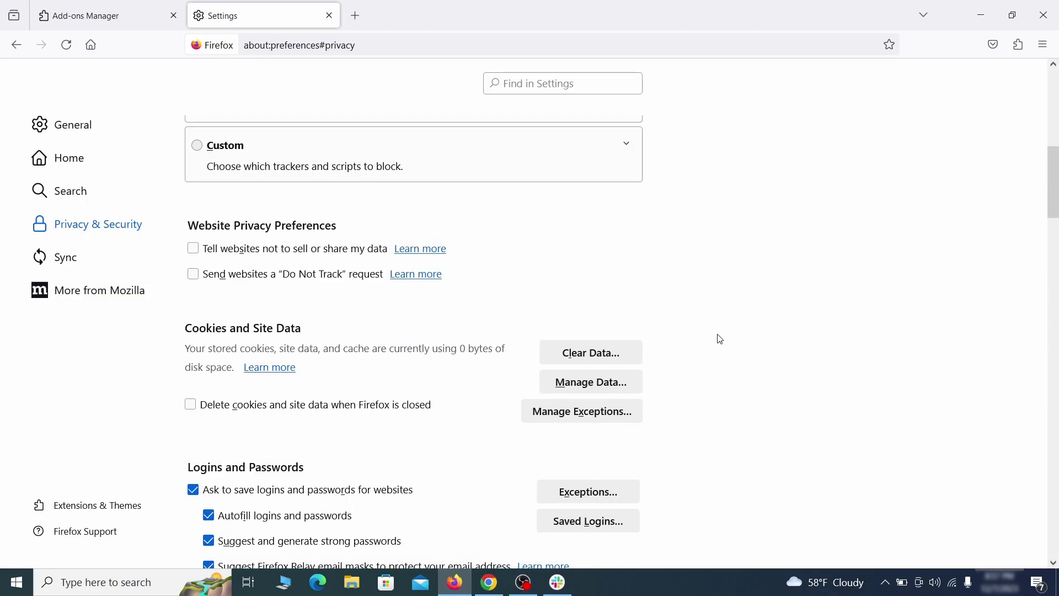
# Open the Notifications settings under Permissions in Privacy & Security.
pyautogui.scroll(-12, 720, 339)
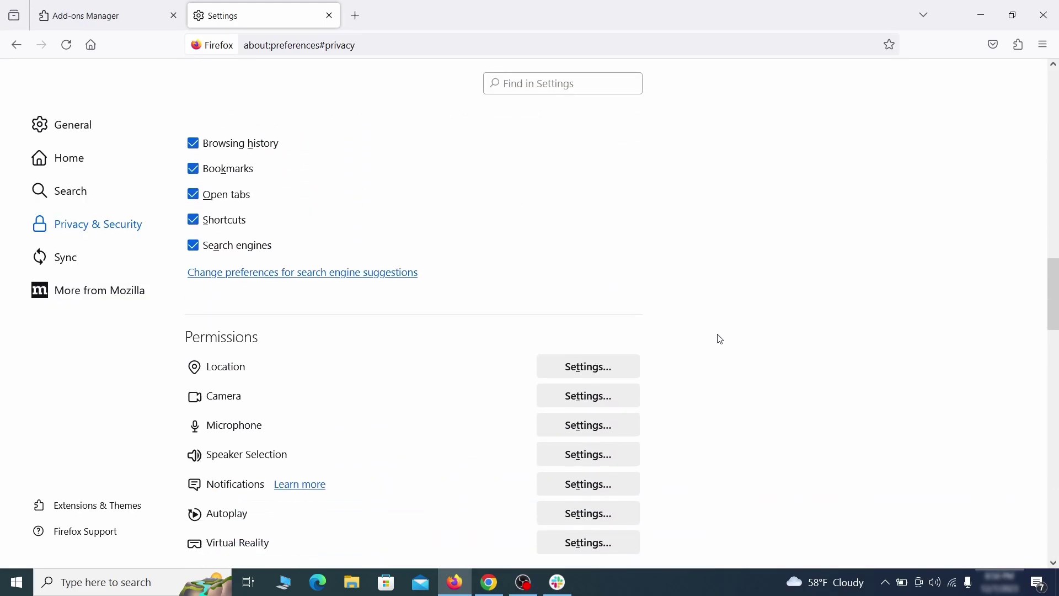
pyautogui.scroll(-2, 720, 339)
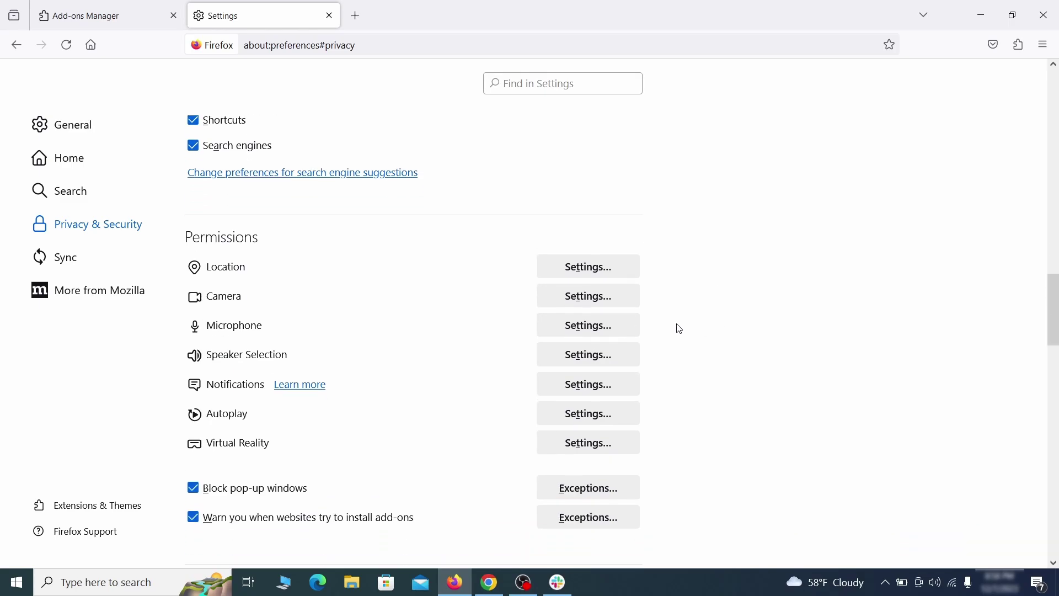
pyautogui.click(610, 387)
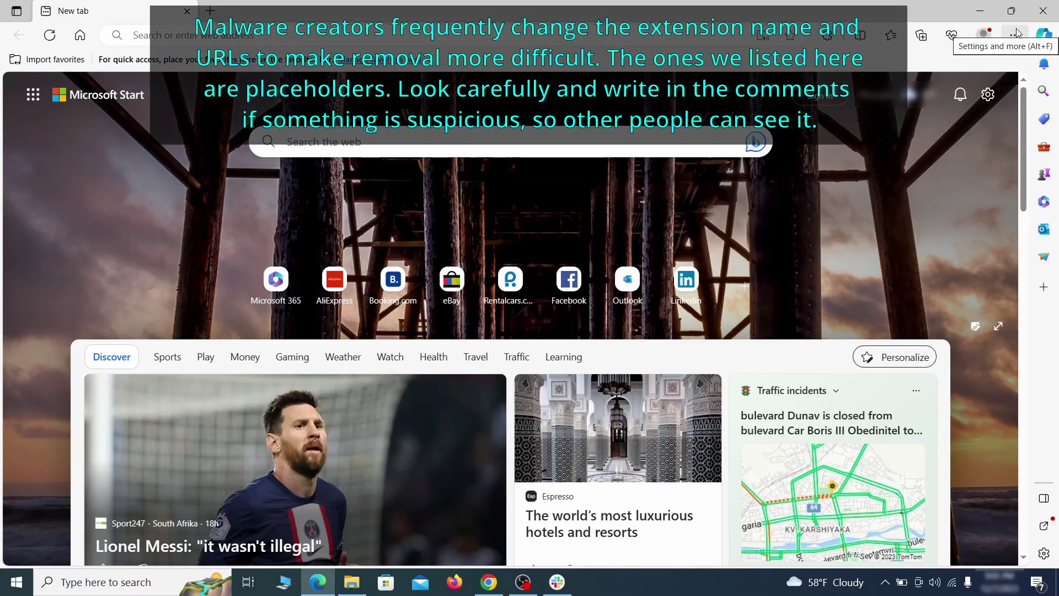
# Switch off Quidco Cashback Reminder on Edge's Manage extensions page and start its removal.
pyautogui.click(1014, 36)
pyautogui.click(910, 243)
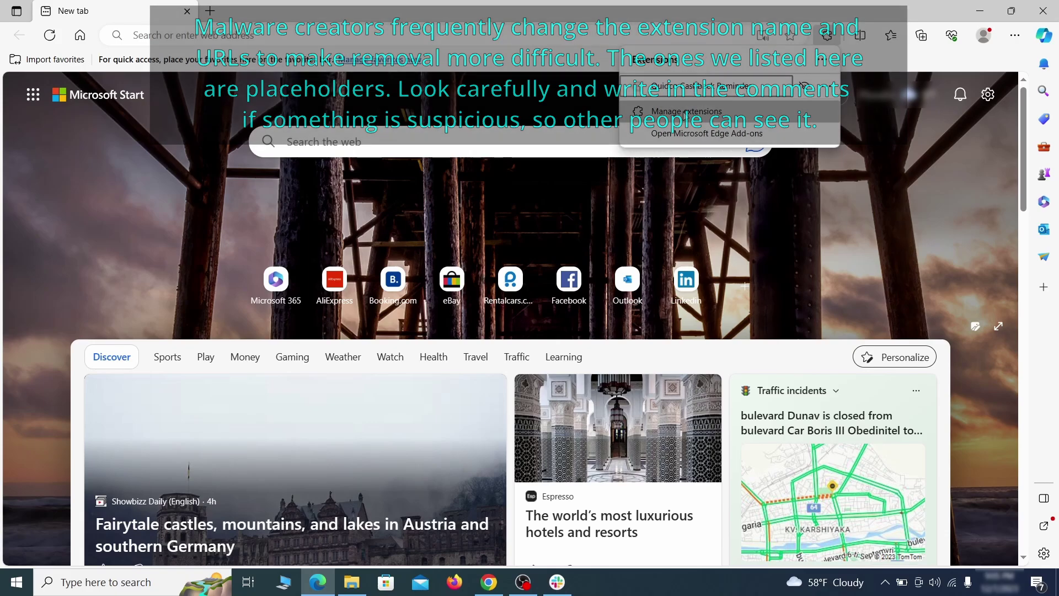
pyautogui.click(686, 113)
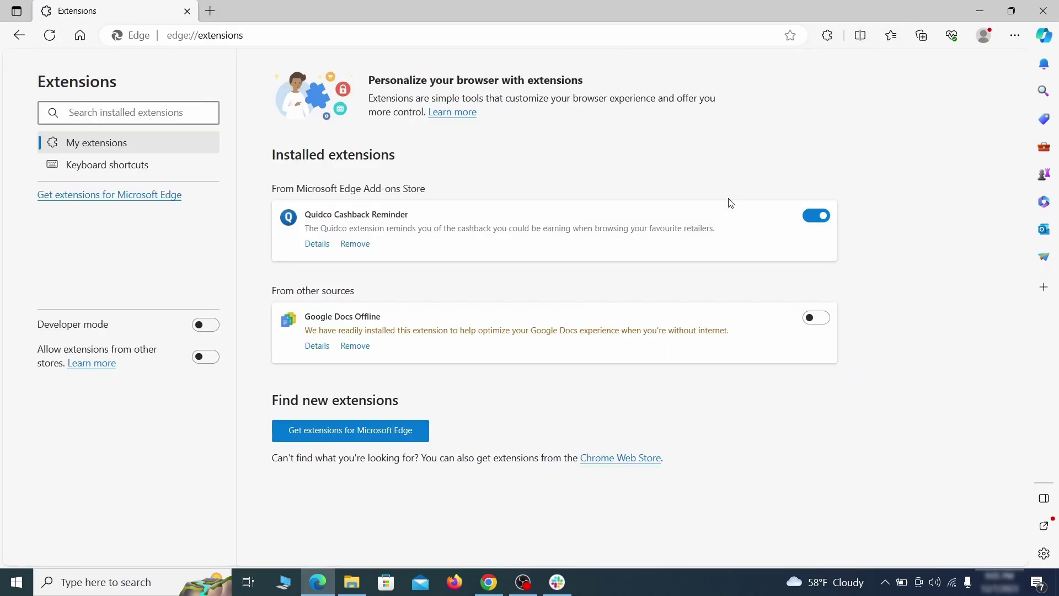
pyautogui.click(816, 217)
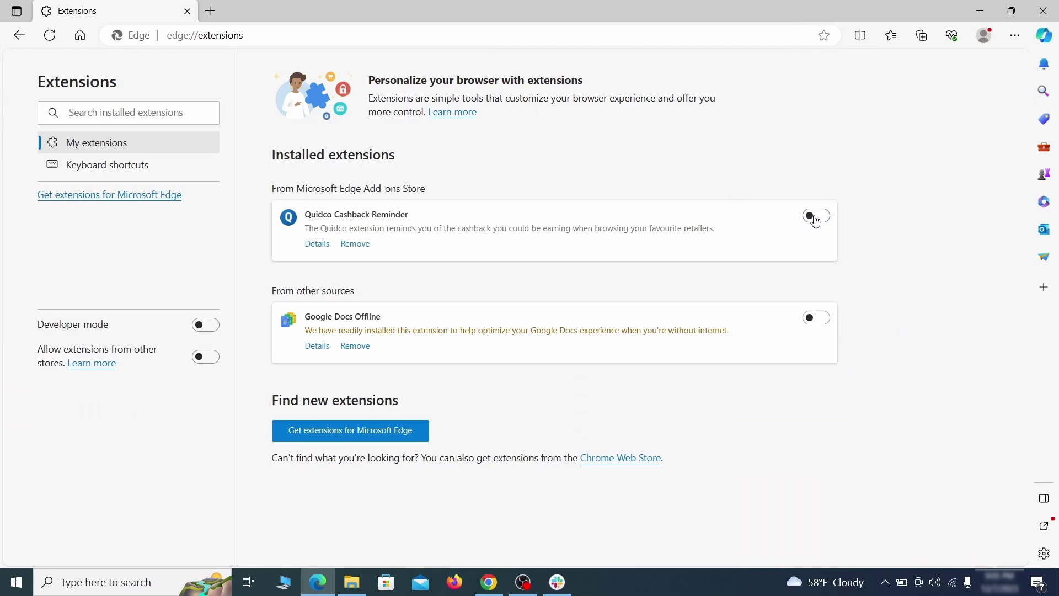
pyautogui.click(354, 245)
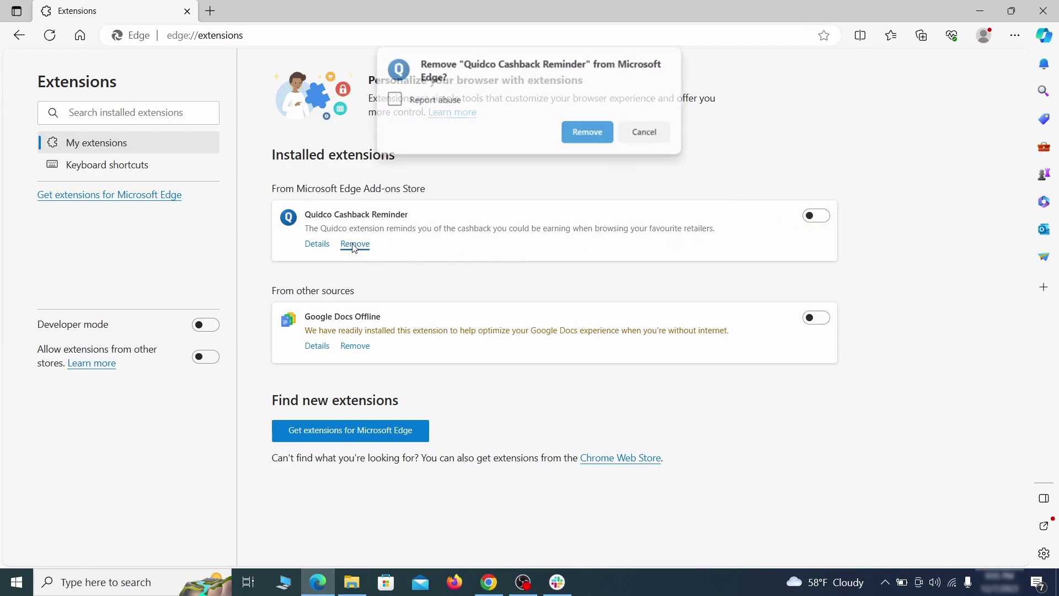
# Confirm removal of the Quidco Cashback Reminder extension and open Edge settings in a new tab.
pyautogui.click(588, 132)
pyautogui.hotkey('ctrl', 't')
pyautogui.click(1014, 35)
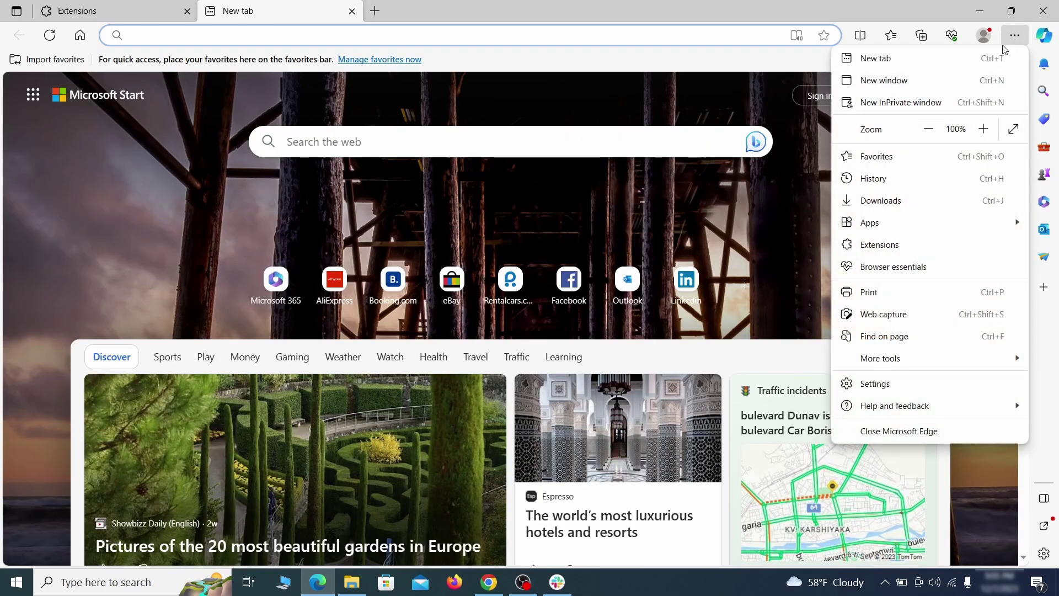
pyautogui.click(877, 383)
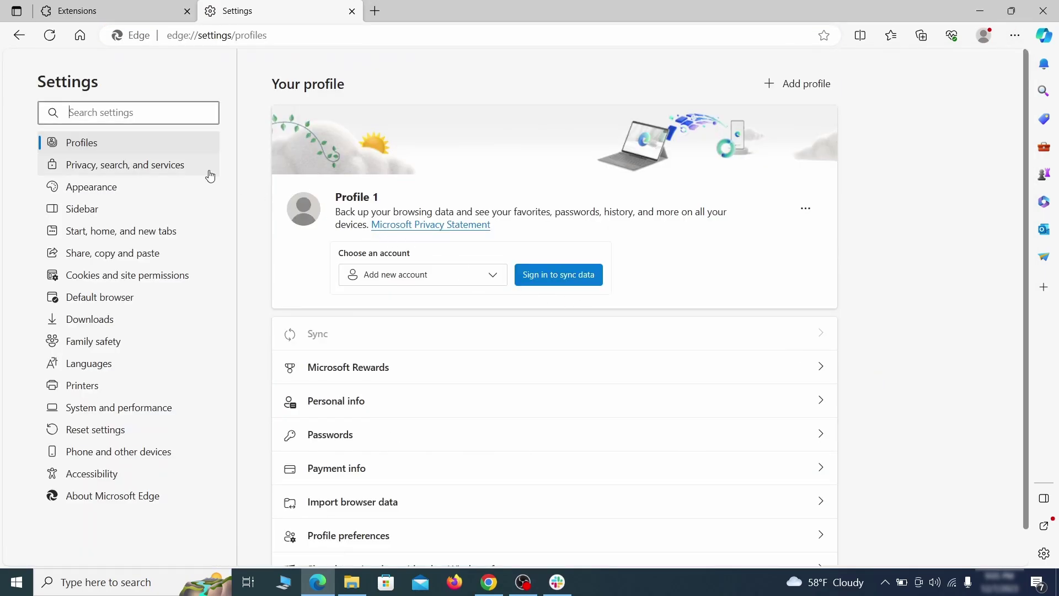
# Open Clear browsing data under Privacy, search, and services, then Address bar and search.
pyautogui.click(178, 167)
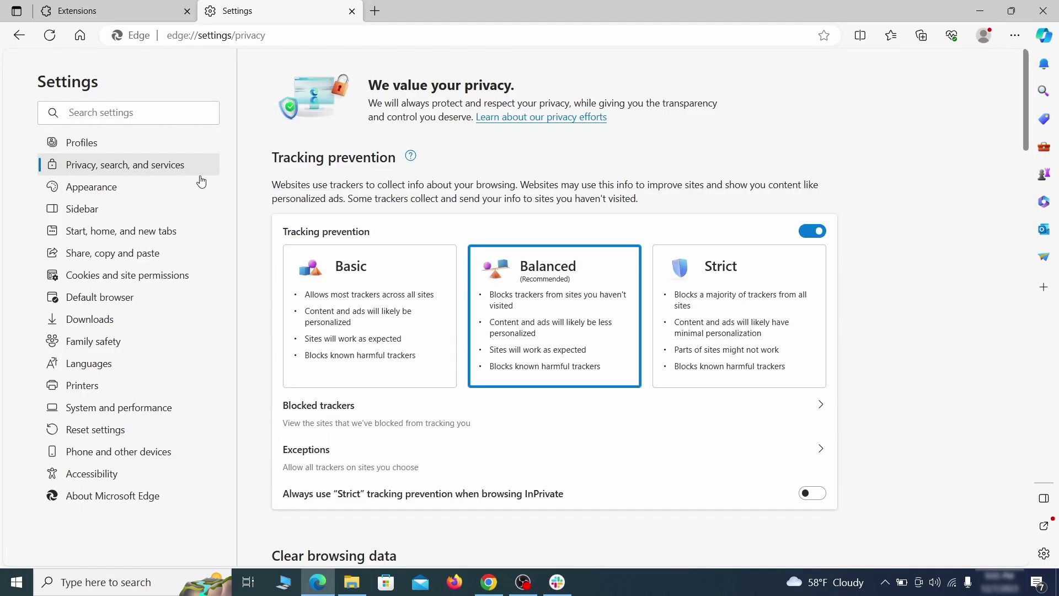
pyautogui.scroll(-4, 575, 338)
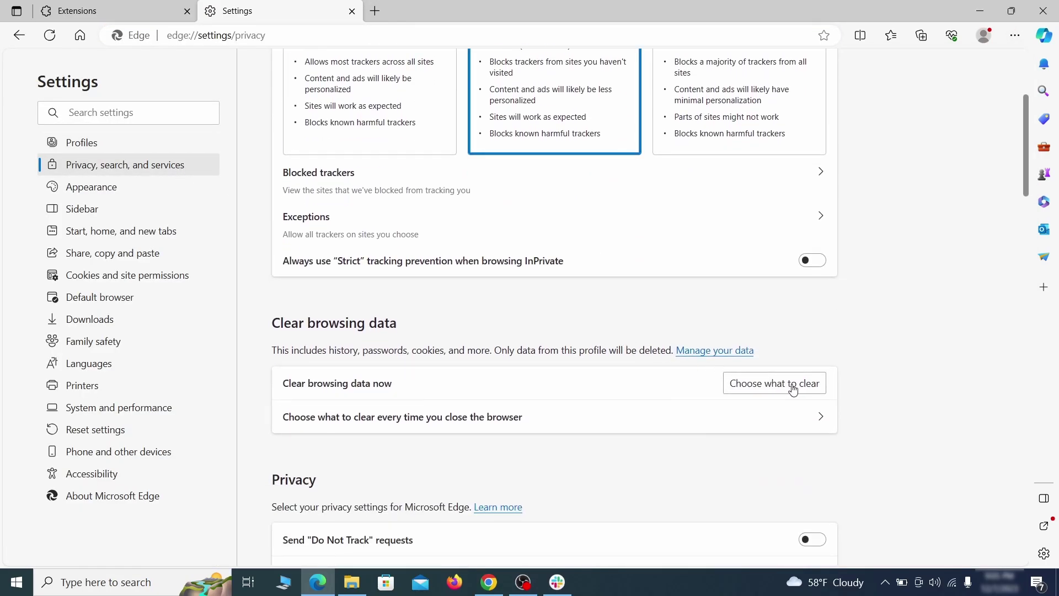
pyautogui.click(790, 384)
pyautogui.scroll(-5, 436, 315)
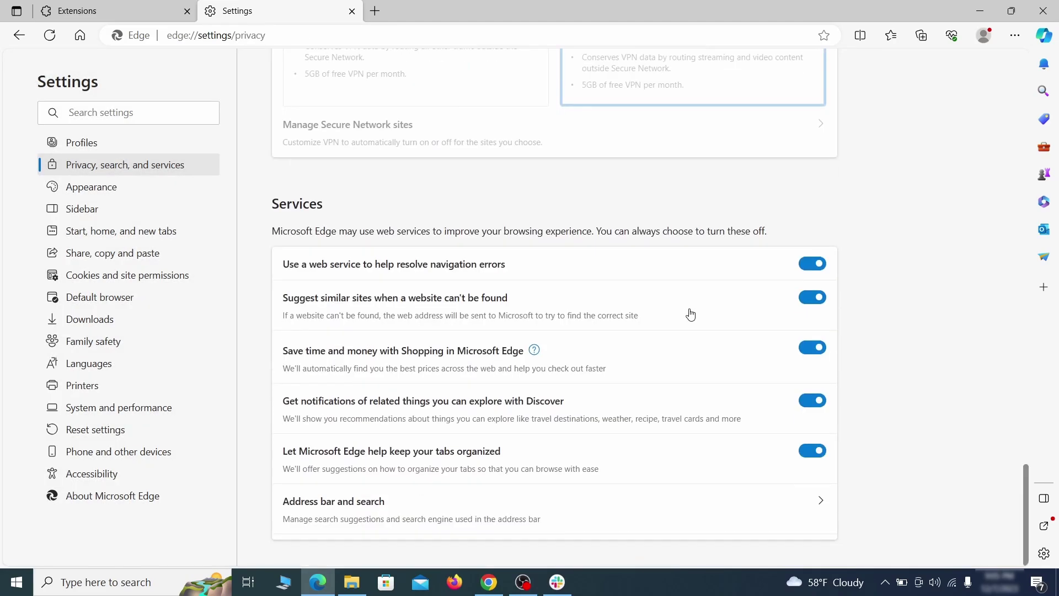
pyautogui.click(605, 521)
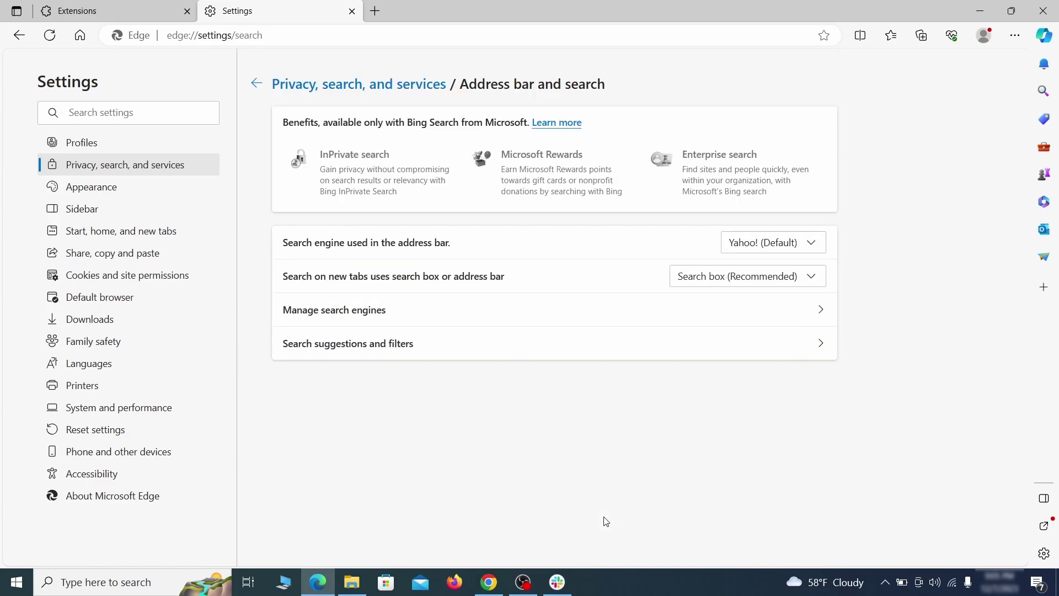
# Set Google as the address-bar search engine and delete ExampleRougeURL.com from managed search engines.
pyautogui.click(816, 245)
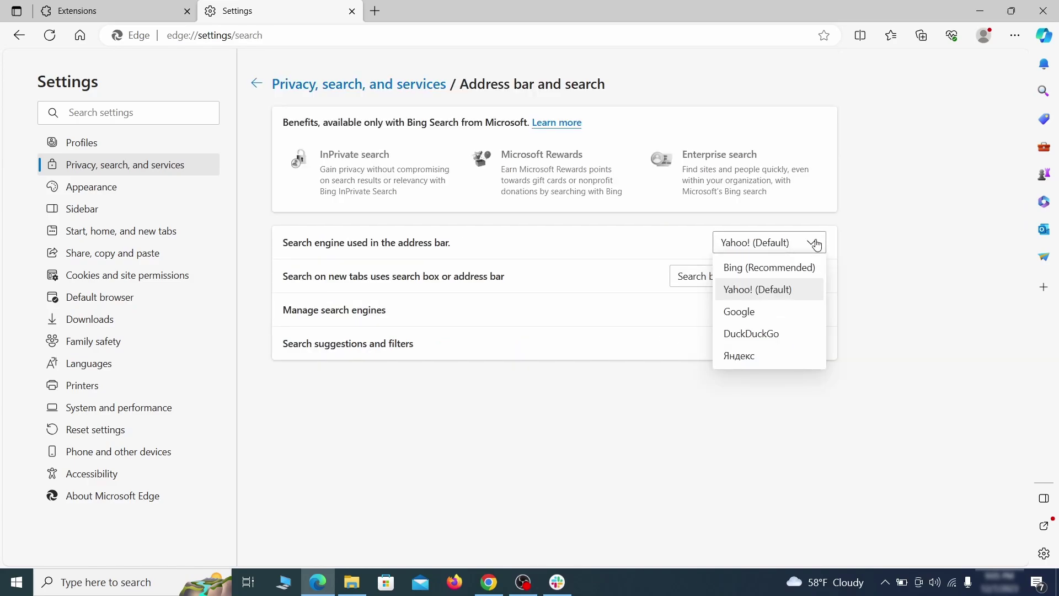
pyautogui.click(784, 306)
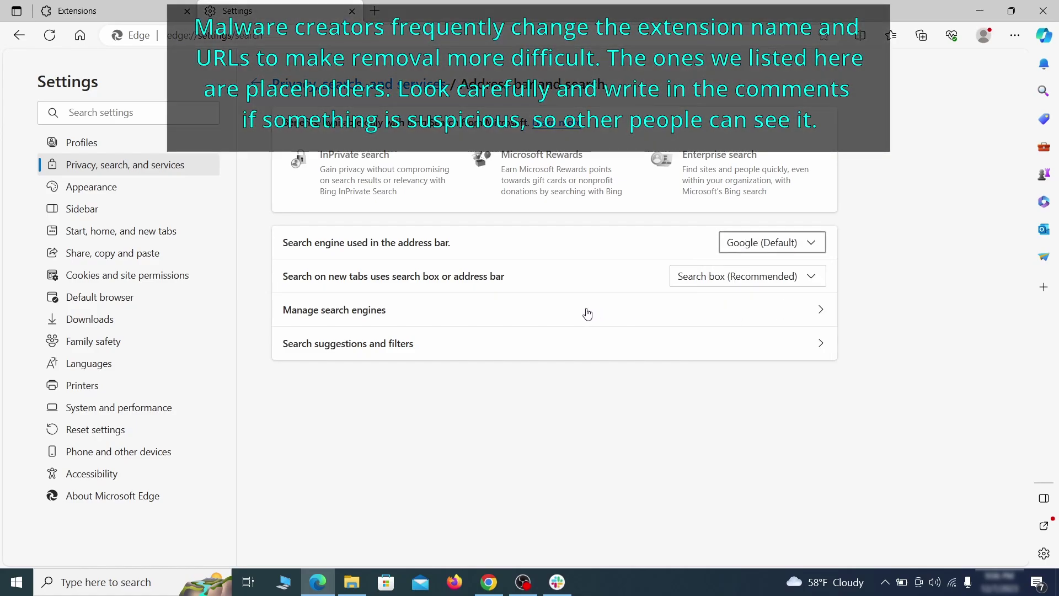
pyautogui.click(407, 317)
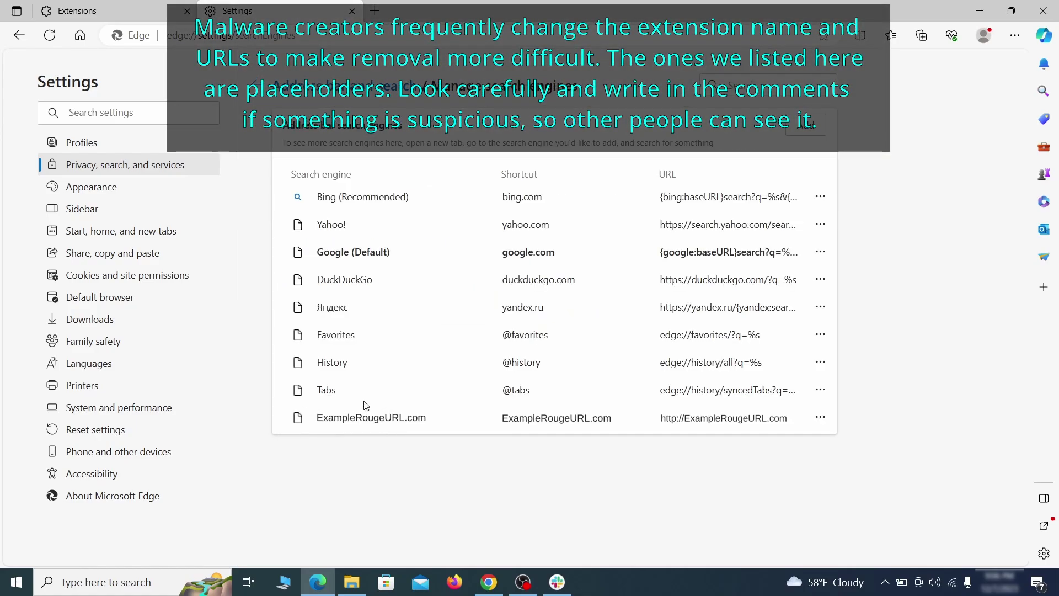
pyautogui.click(821, 417)
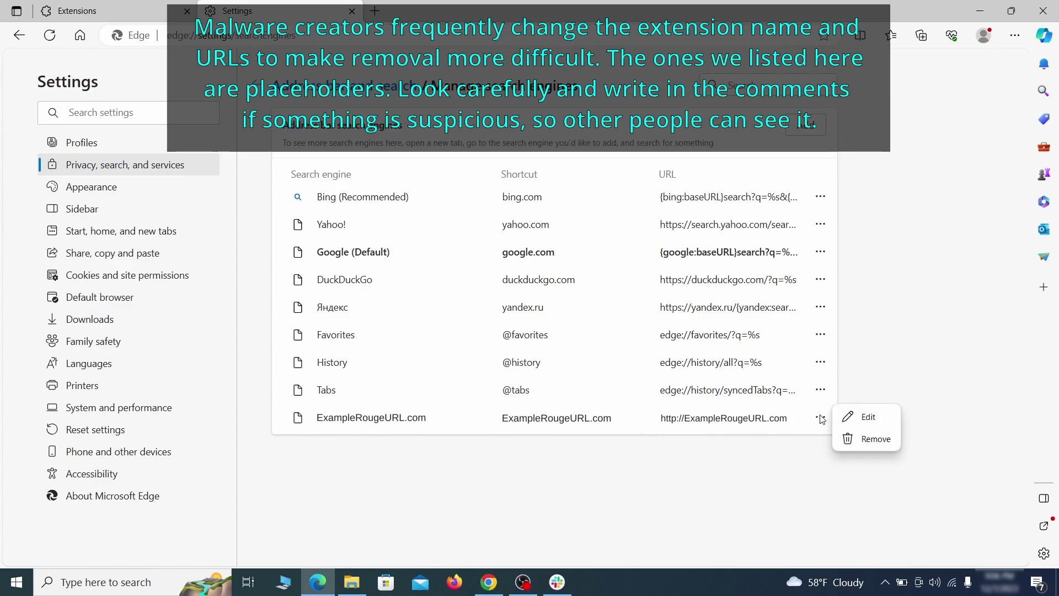
pyautogui.click(876, 439)
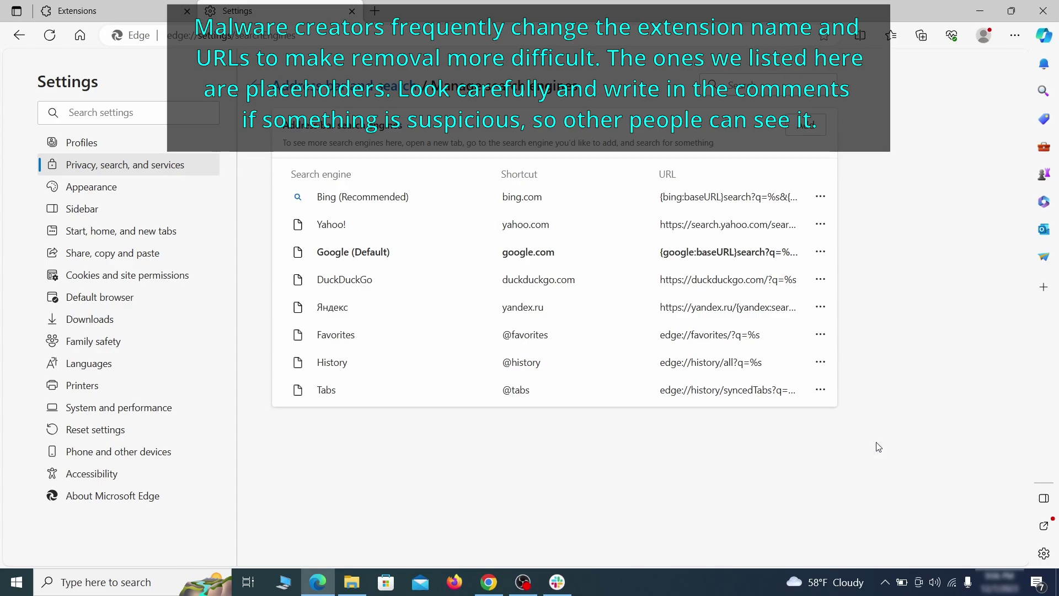
# Delete ExampleRougeURL.com from the startup pages in Start, home, and new tabs.
pyautogui.click(133, 232)
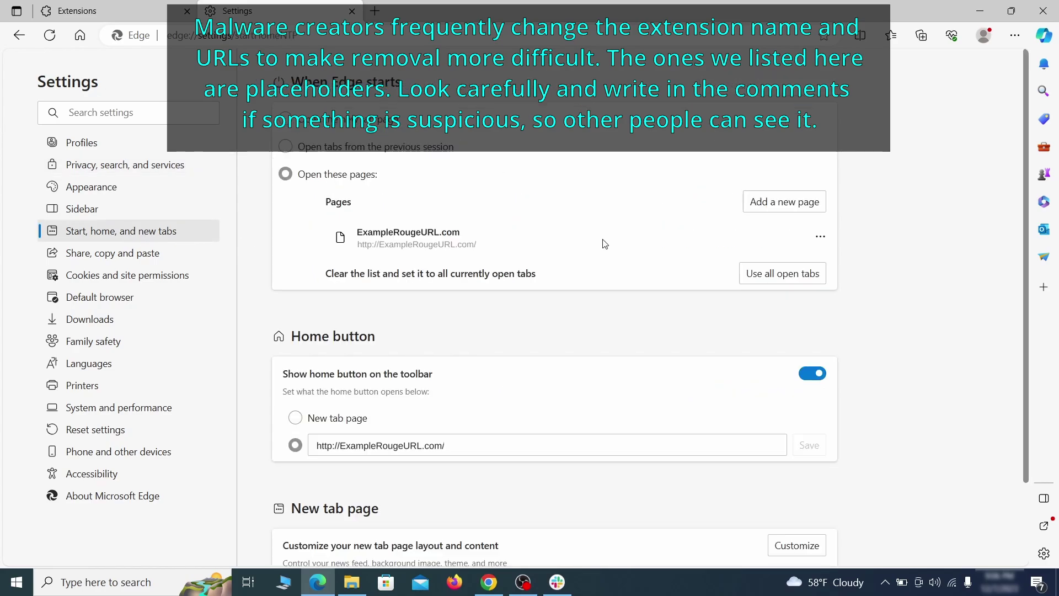
pyautogui.click(820, 237)
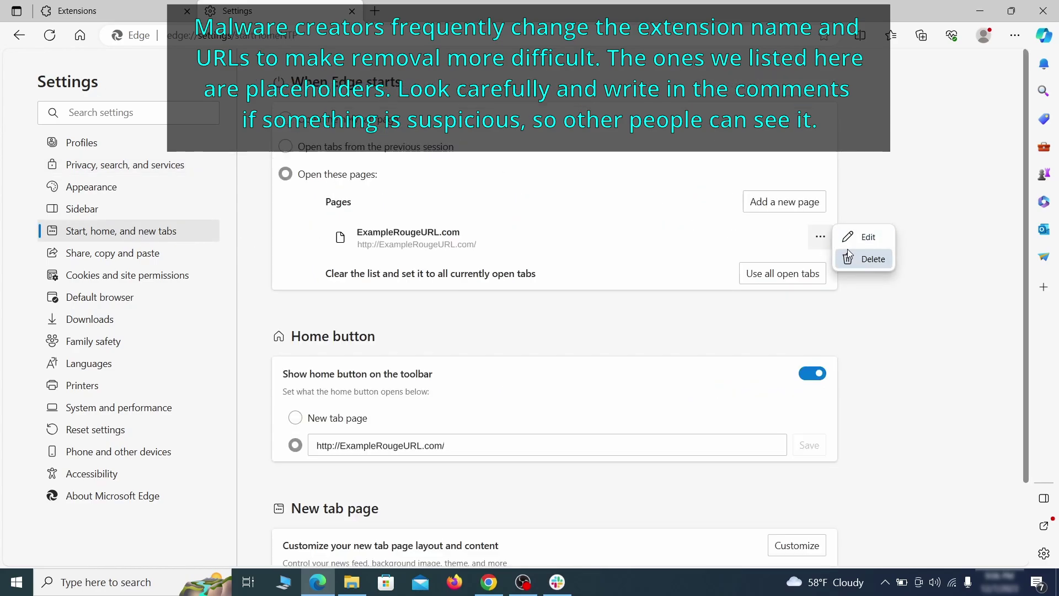
pyautogui.click(864, 260)
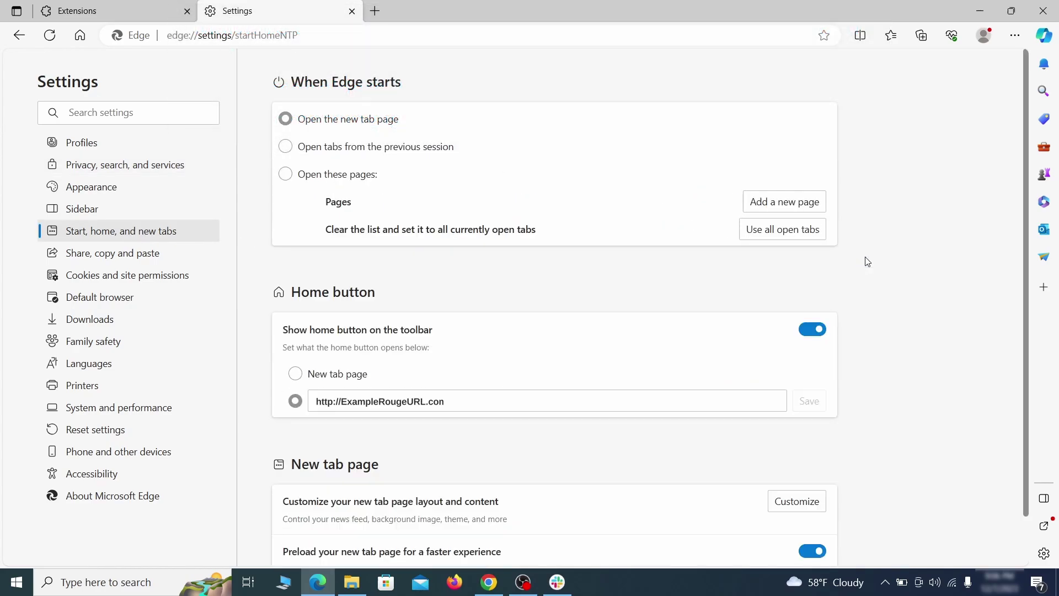
# Erase the home button's URL and set the home button to New tab page.
pyautogui.tripleClick(460, 396)
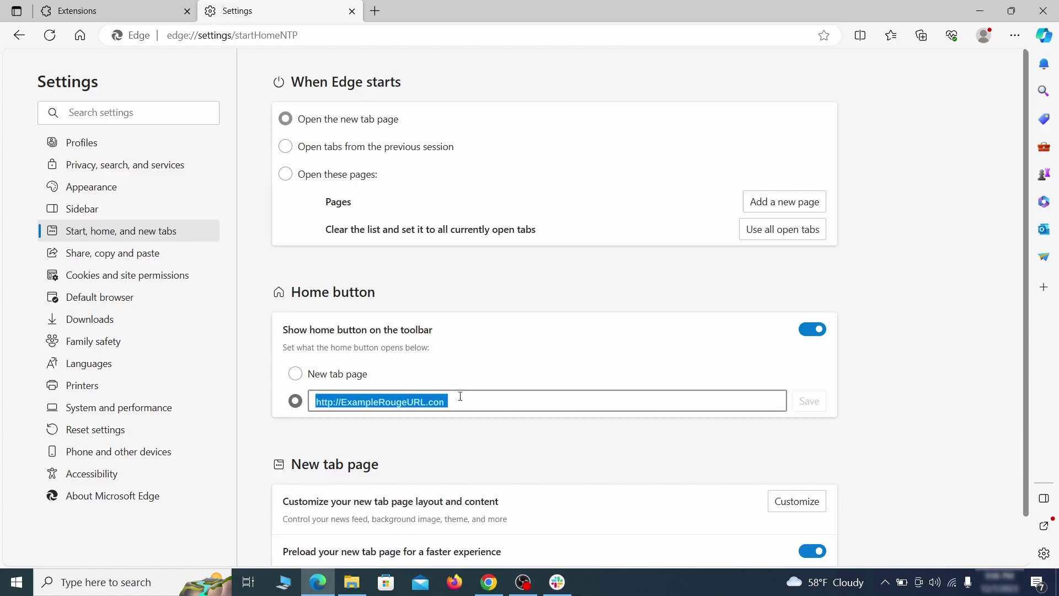
pyautogui.press('BackSpace')
pyautogui.click(295, 373)
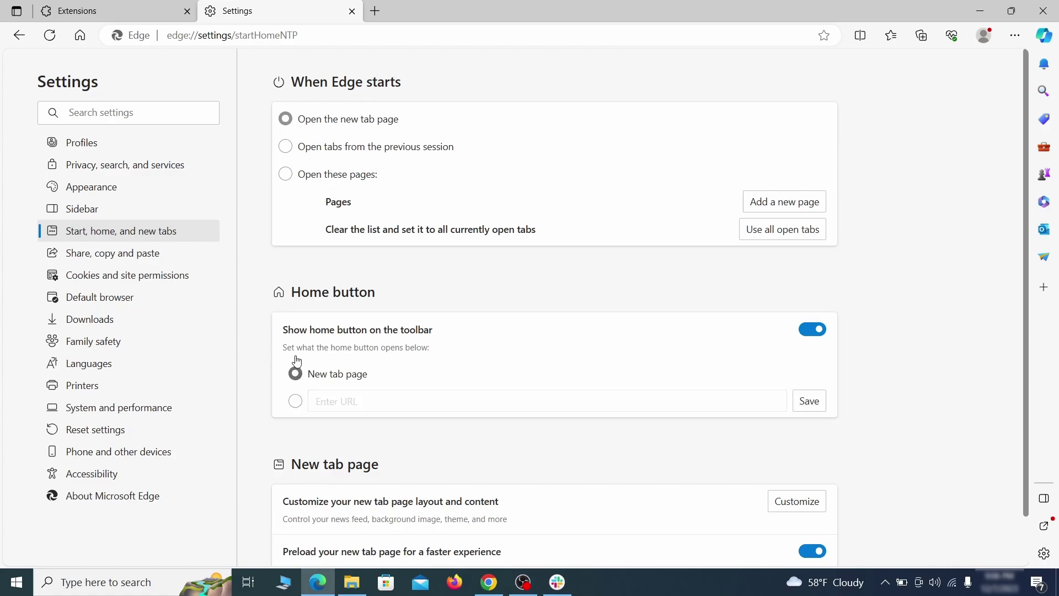
# In Cookies and site permissions > Notifications, open the menu for allowed ExampleRougeURL.com.
pyautogui.click(285, 148)
pyautogui.click(194, 276)
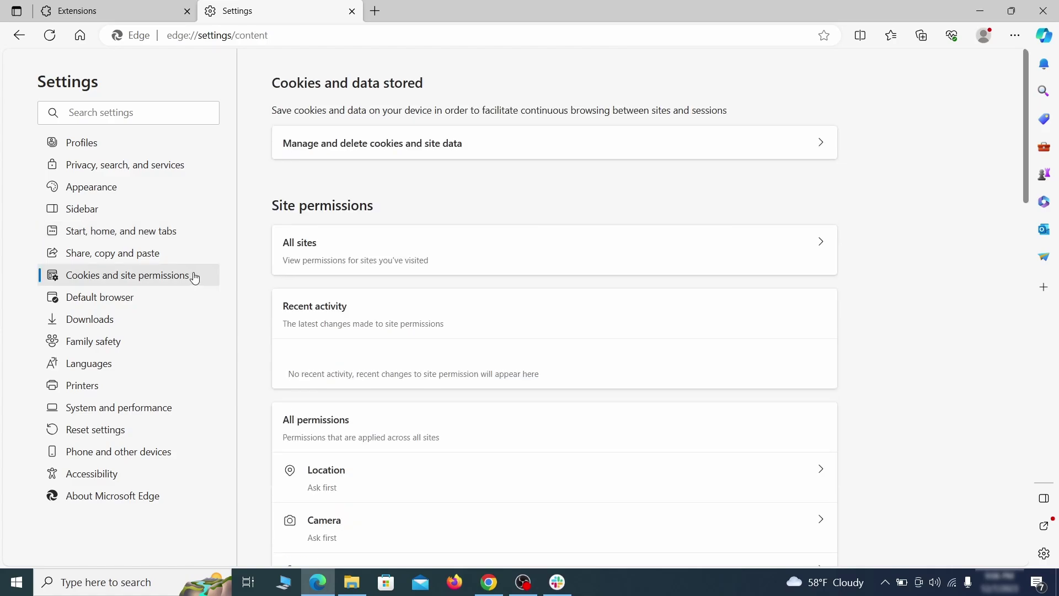
pyautogui.scroll(-5, 509, 286)
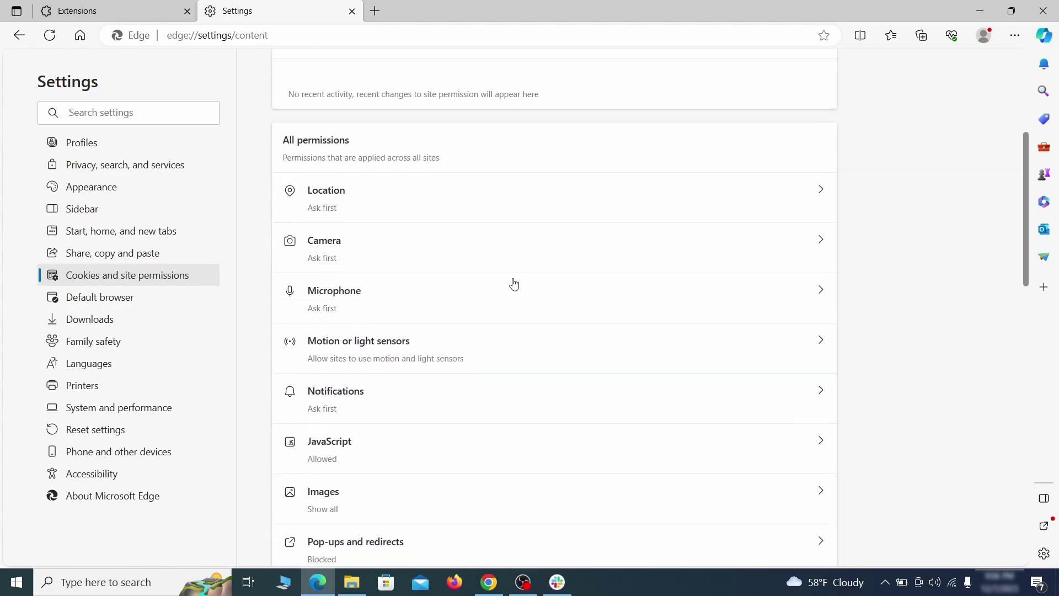
pyautogui.scroll(-1, 512, 287)
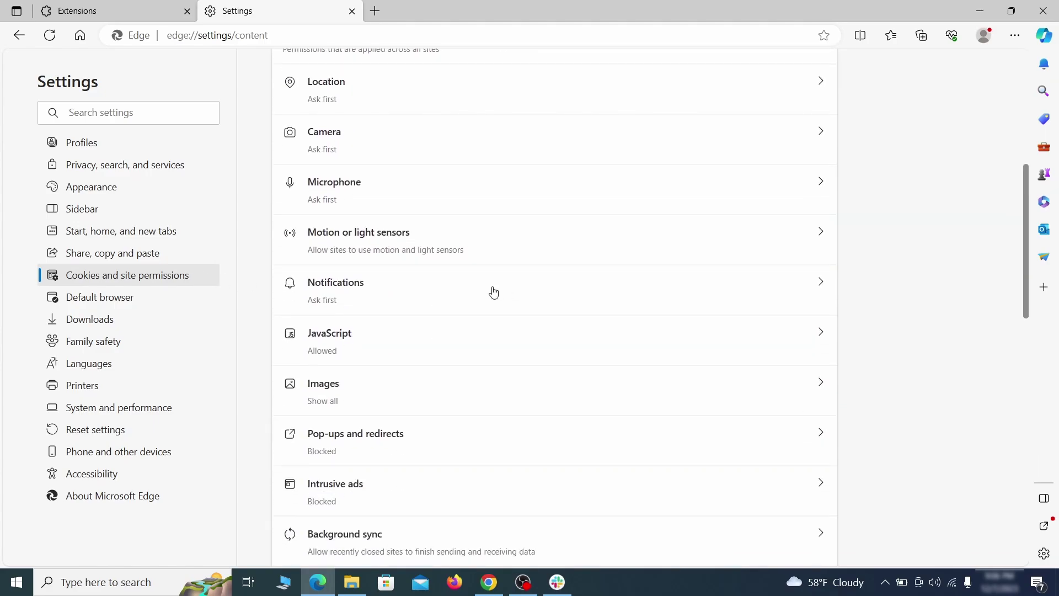
pyautogui.click(493, 292)
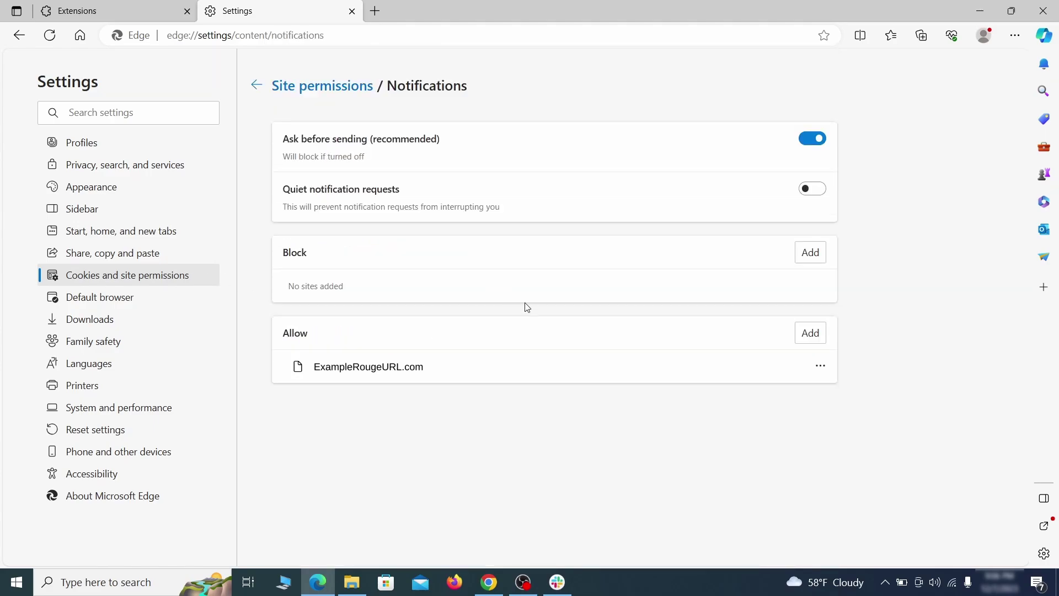
pyautogui.click(820, 365)
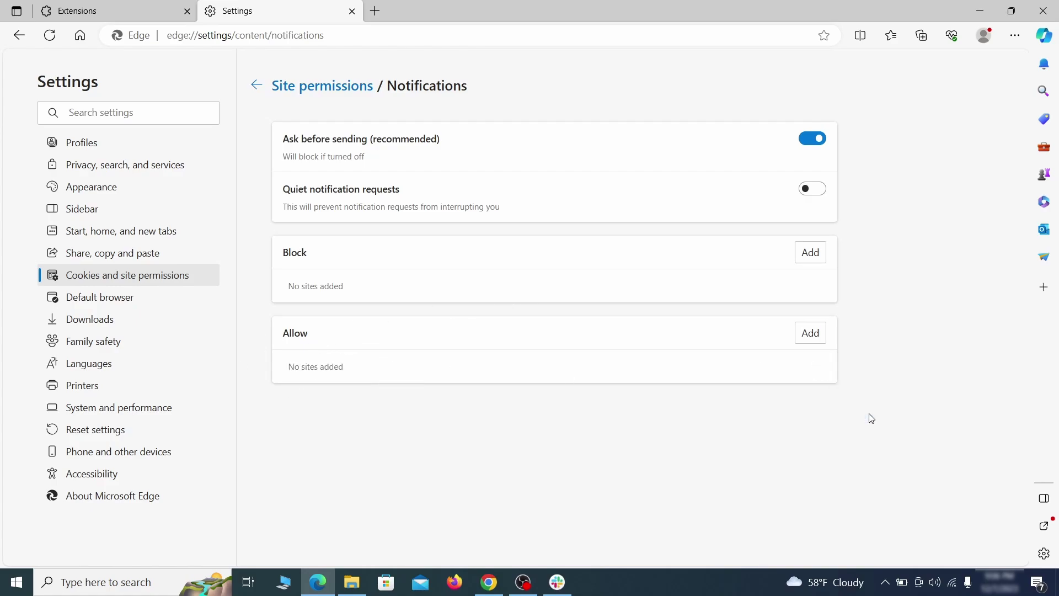